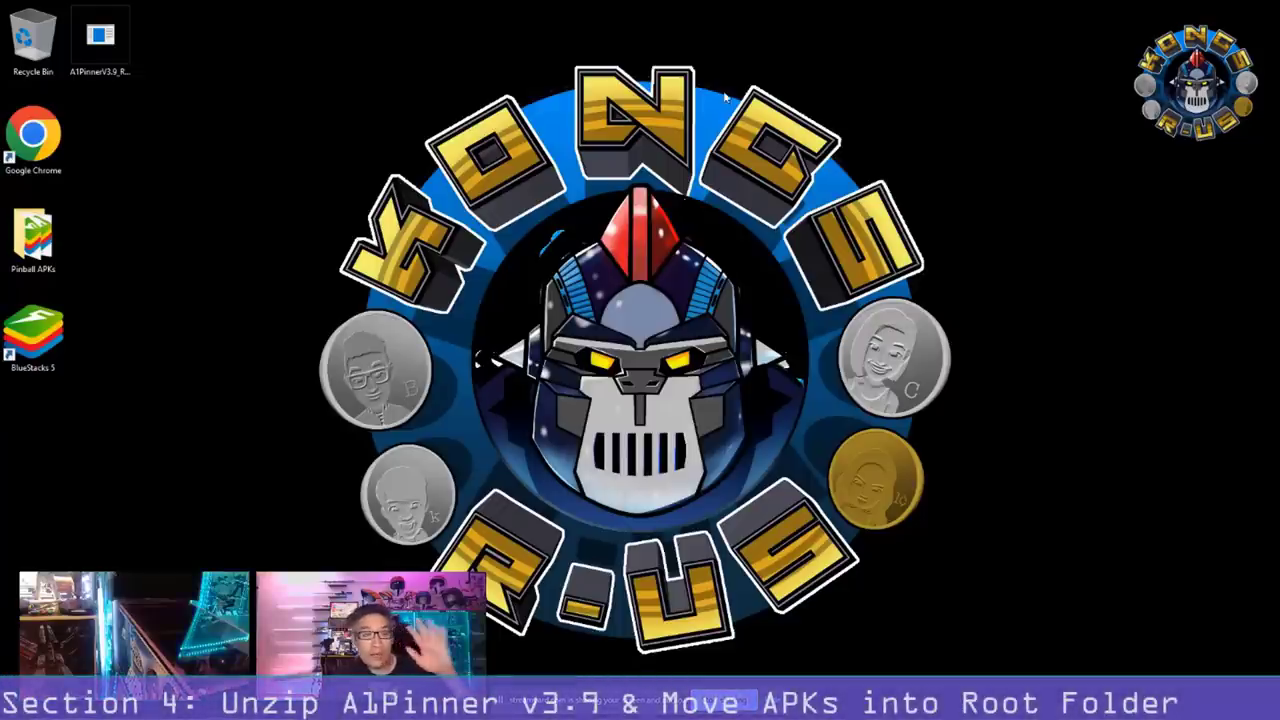
Step: Extract the A1PinnerV3.9_RC1 archive with 7-Zip into its own folder on the desktop
click(107, 55)
right_click(107, 55)
mouse_move(140, 87)
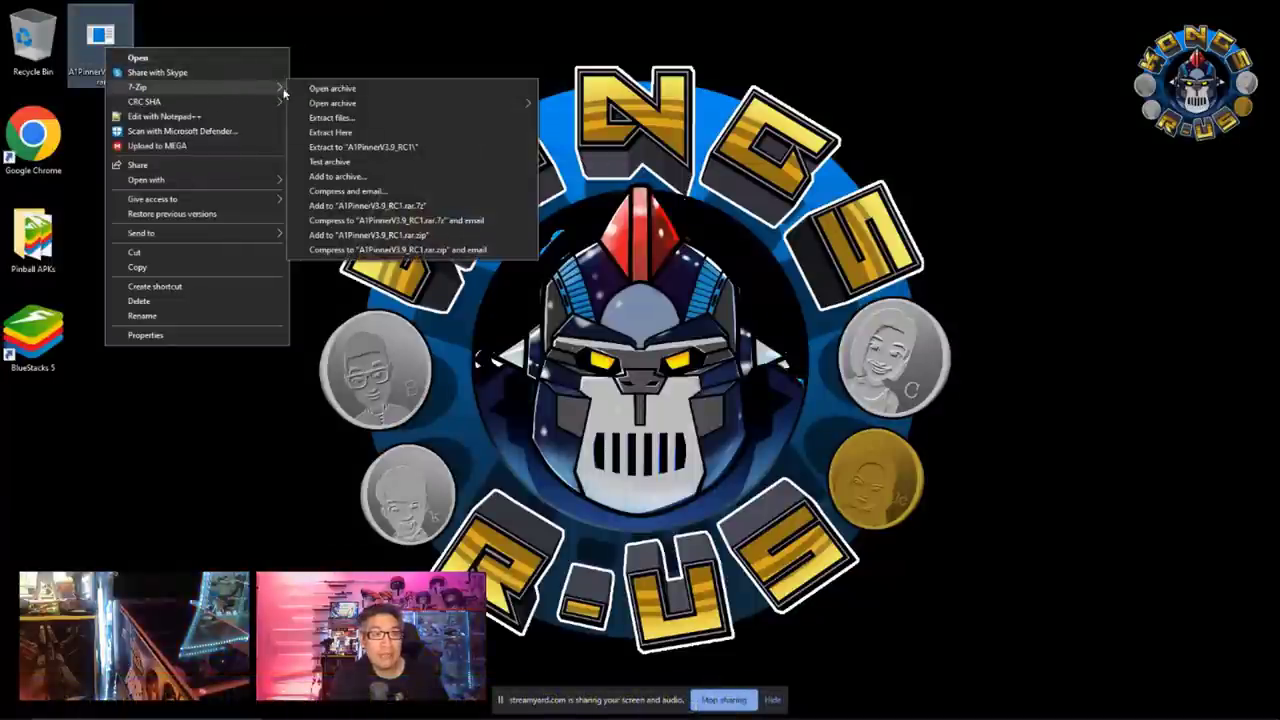
click(369, 117)
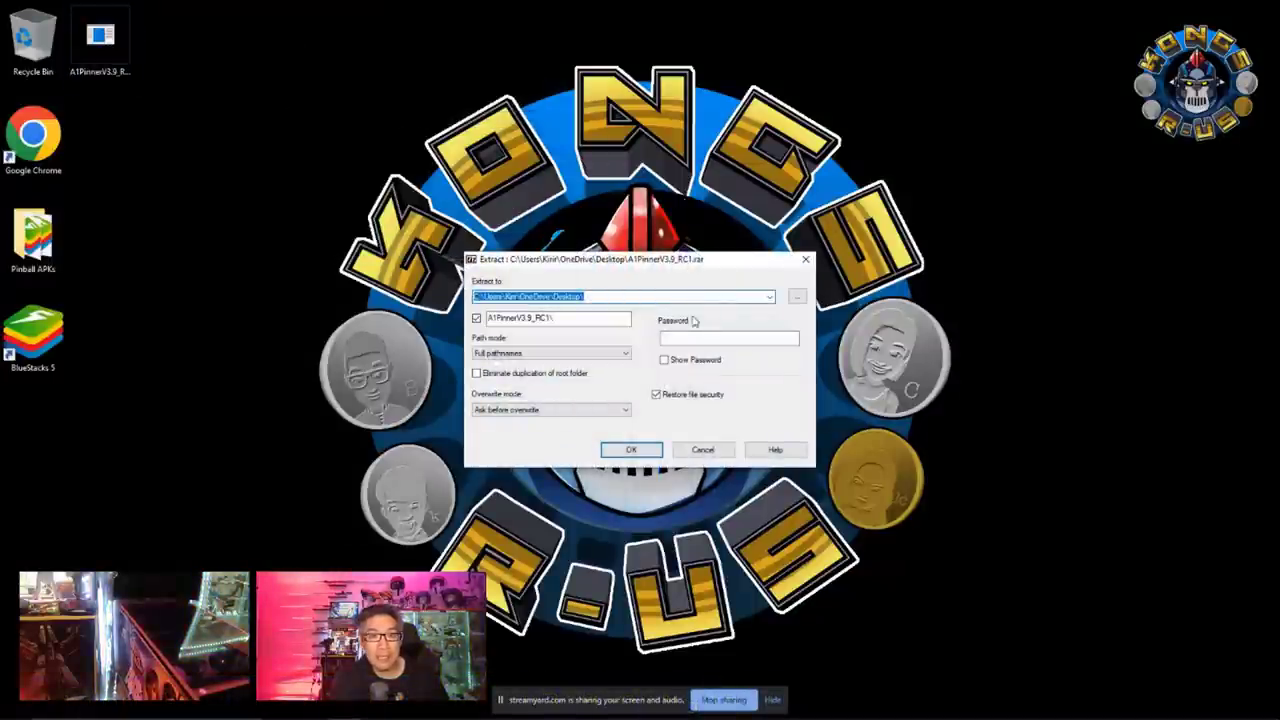
click(631, 449)
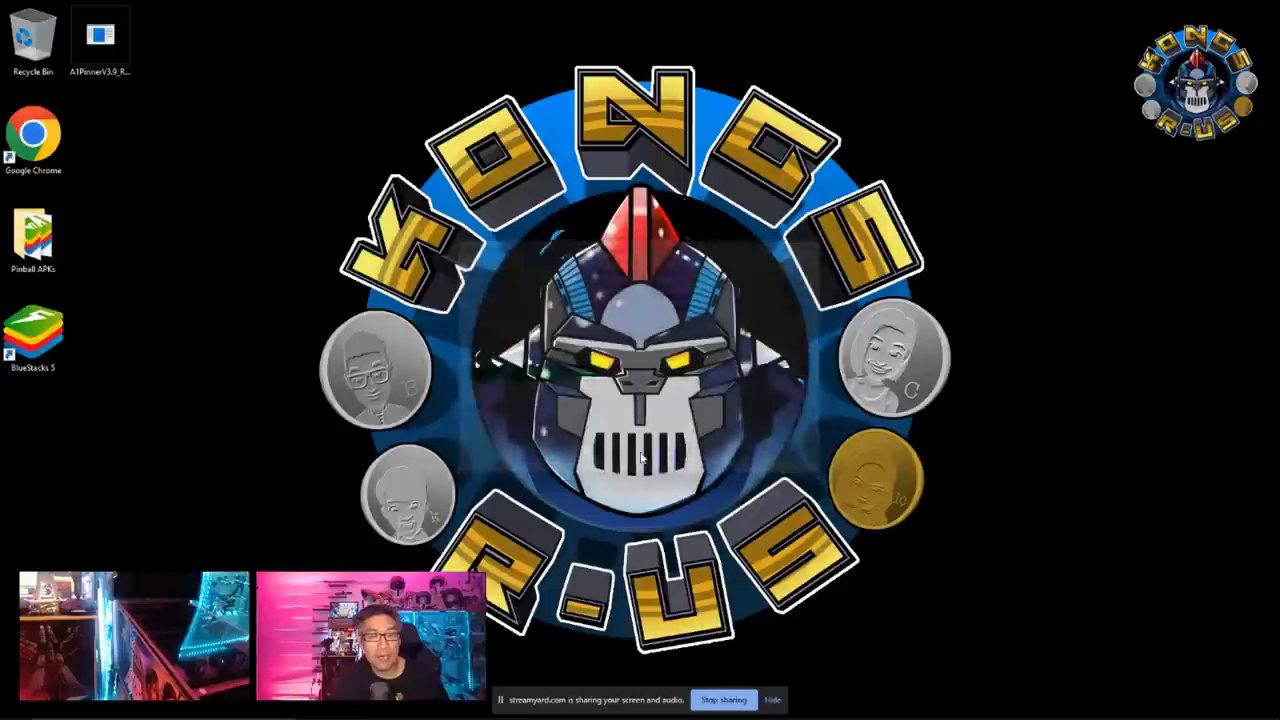
Step: Move all five APK files from the desktop's Pinball APKs folder into the A1PinnerV3.9 folder inside the extracted A1PinnerV3.9_RC1 folder
double_click(40, 444)
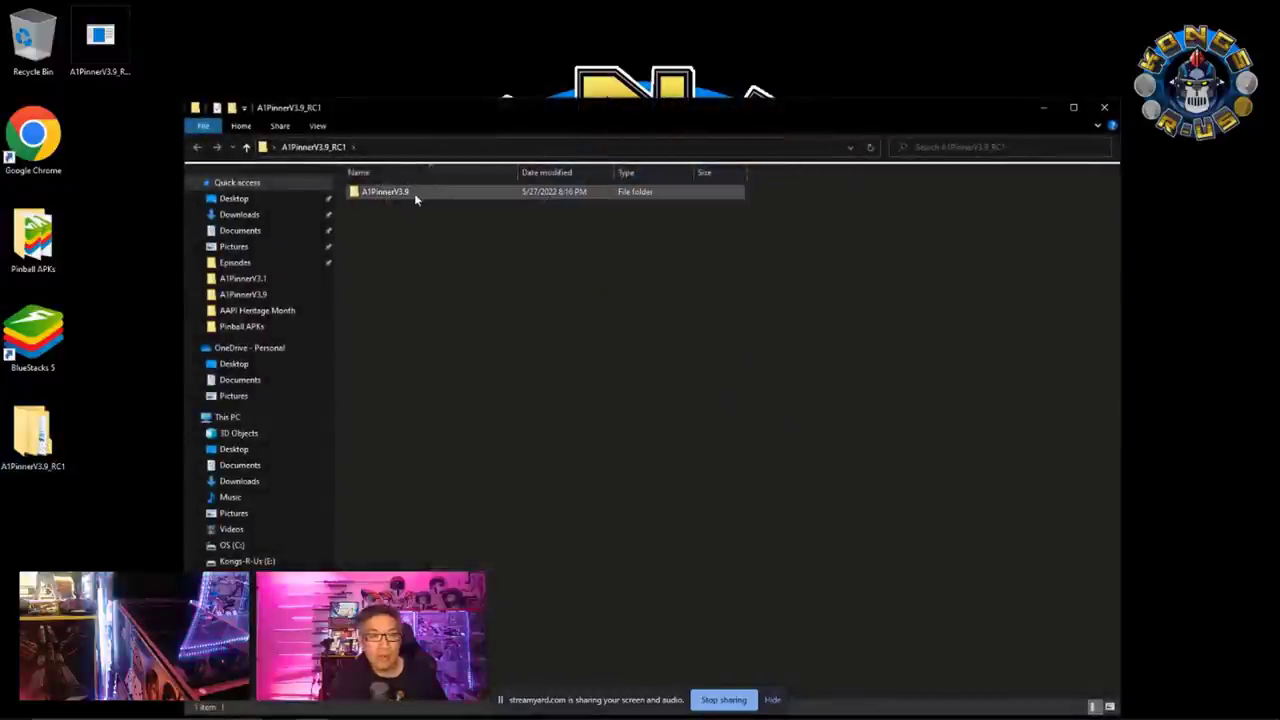
double_click(395, 193)
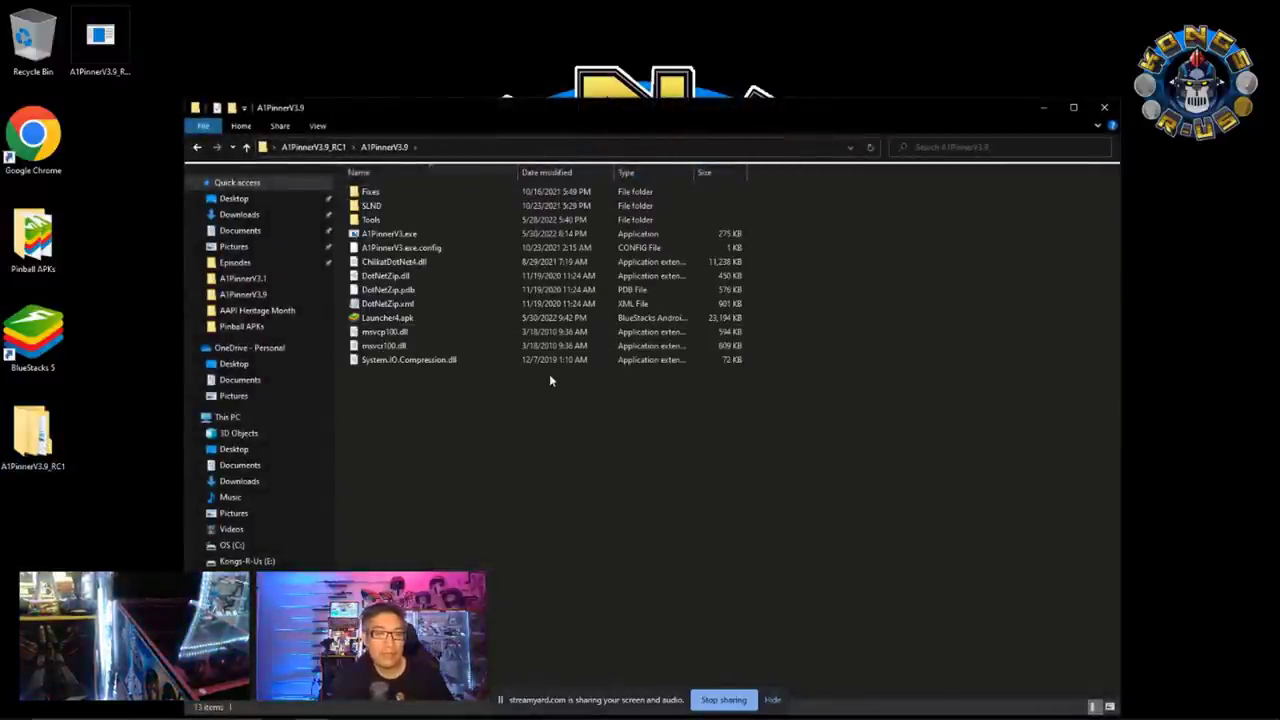
double_click(52, 245)
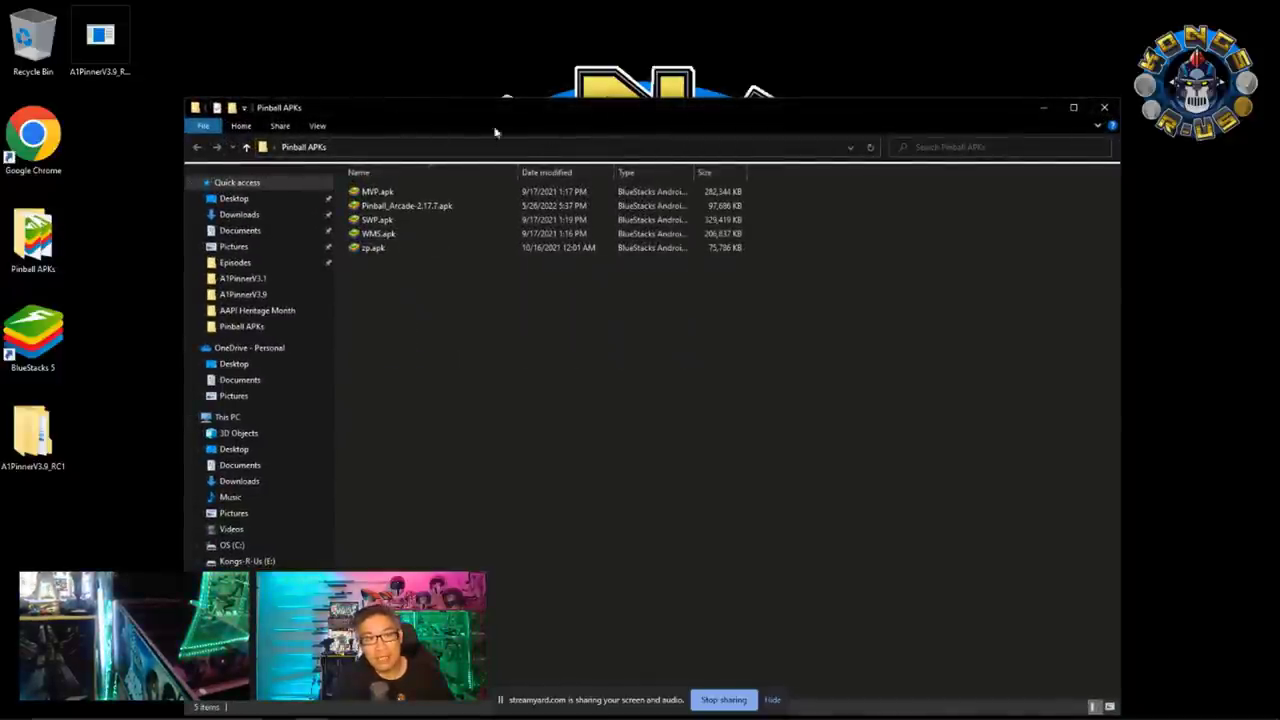
drag(391, 112, 989, 279)
drag(1000, 470, 450, 440)
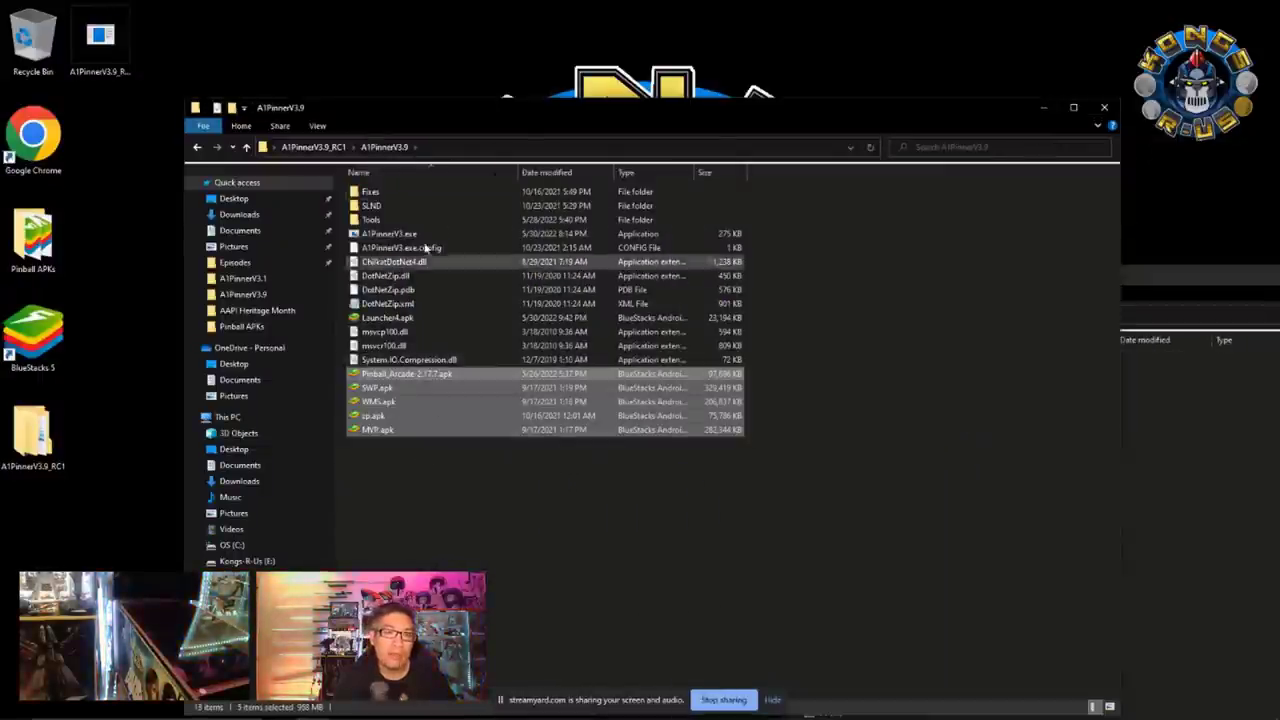
click(456, 471)
click(378, 388)
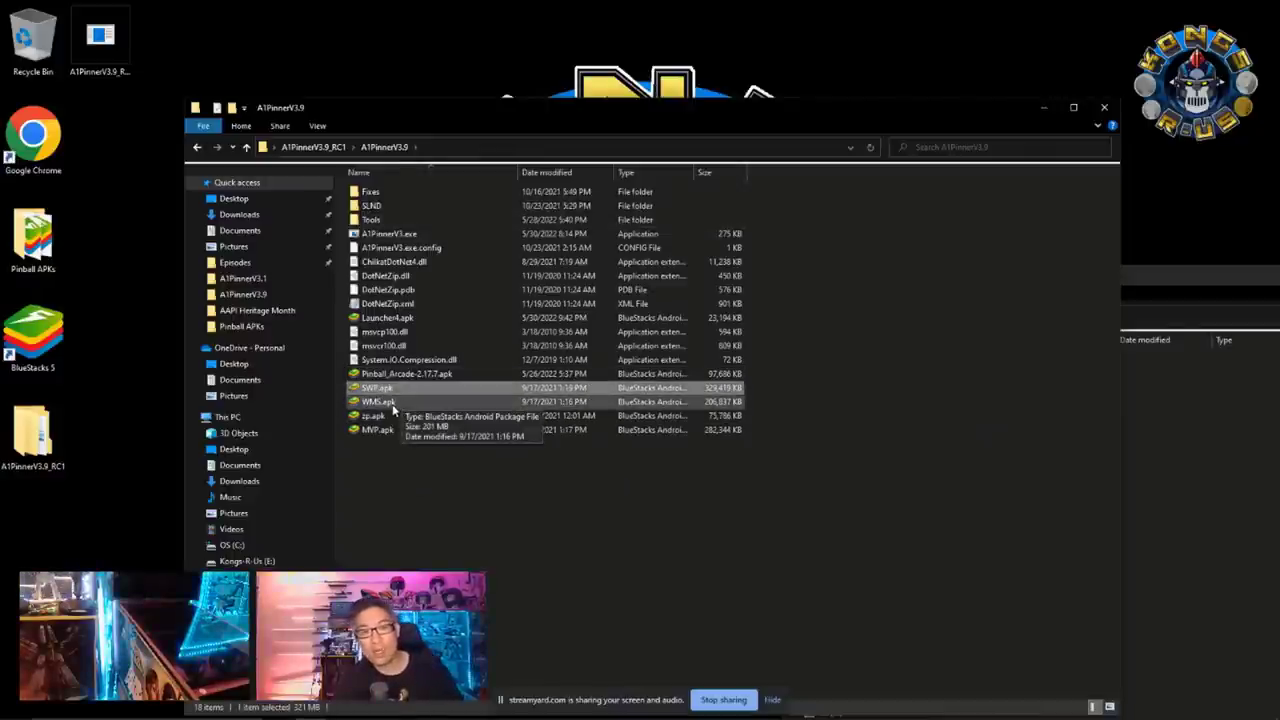
click(390, 460)
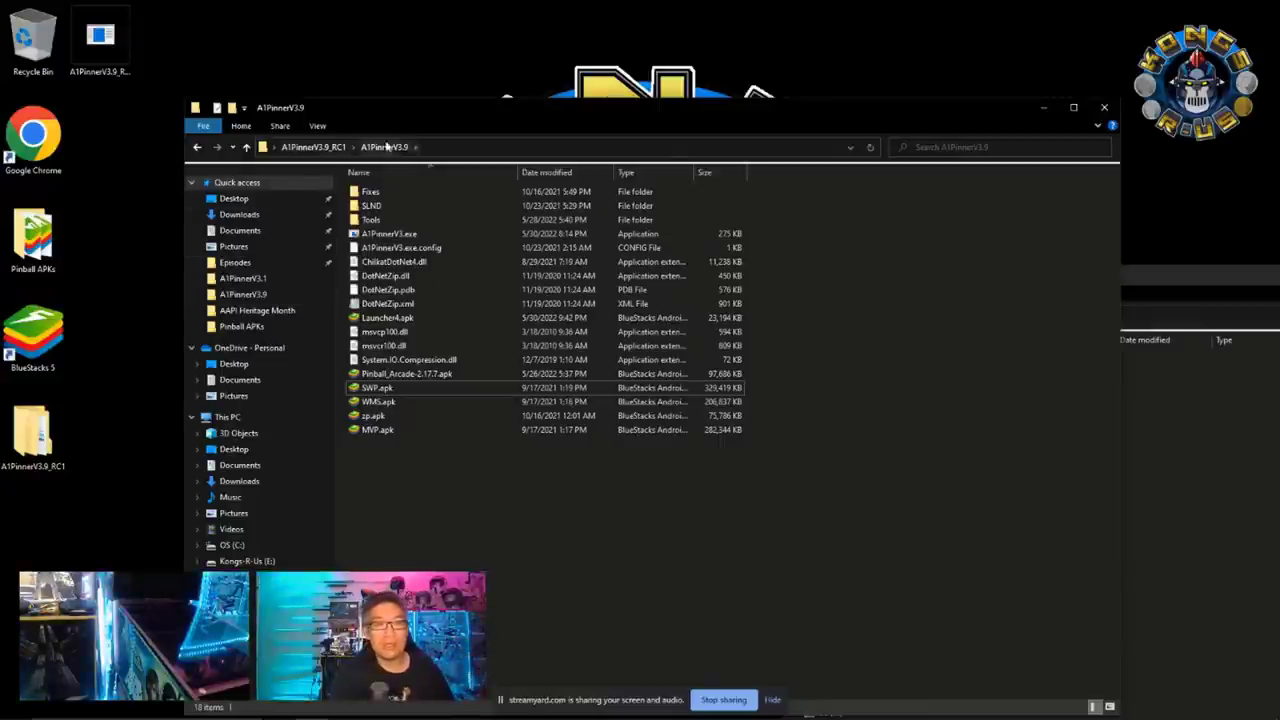
Step: Run A1PinnerV3.exe from the A1PinnerV3.9 folder and move its window toward the middle of the desktop
click(392, 236)
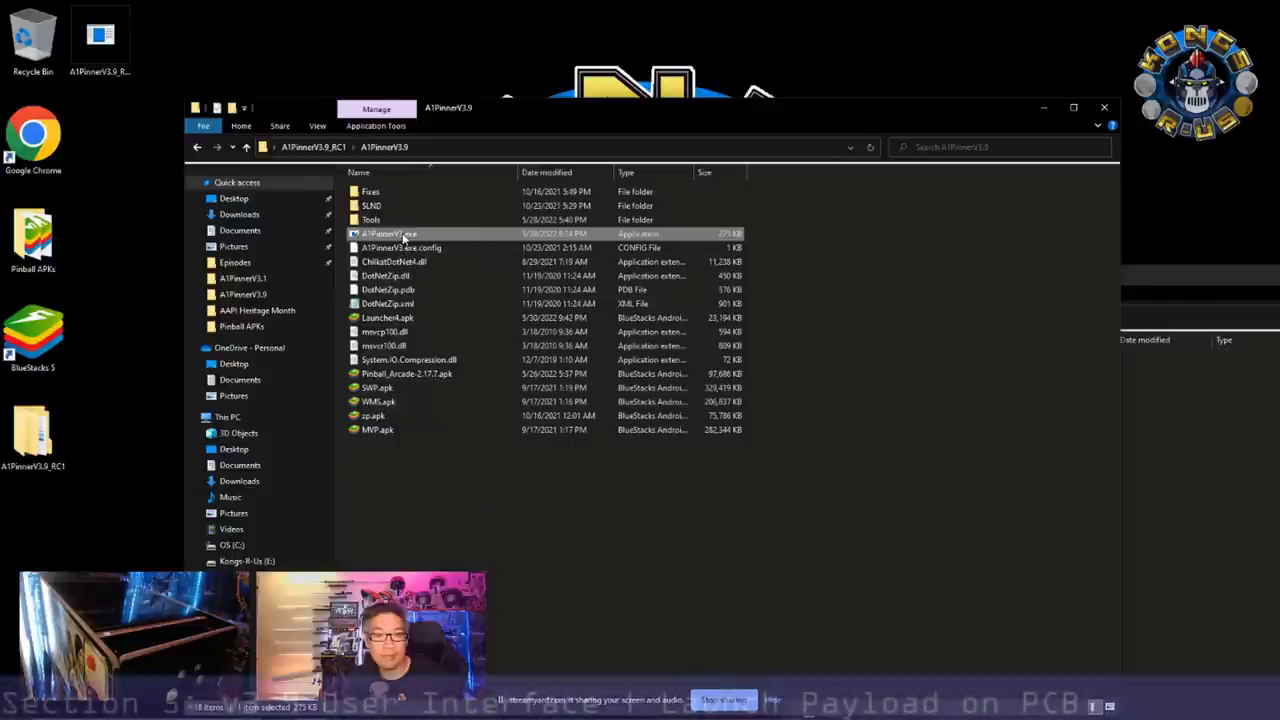
double_click(405, 236)
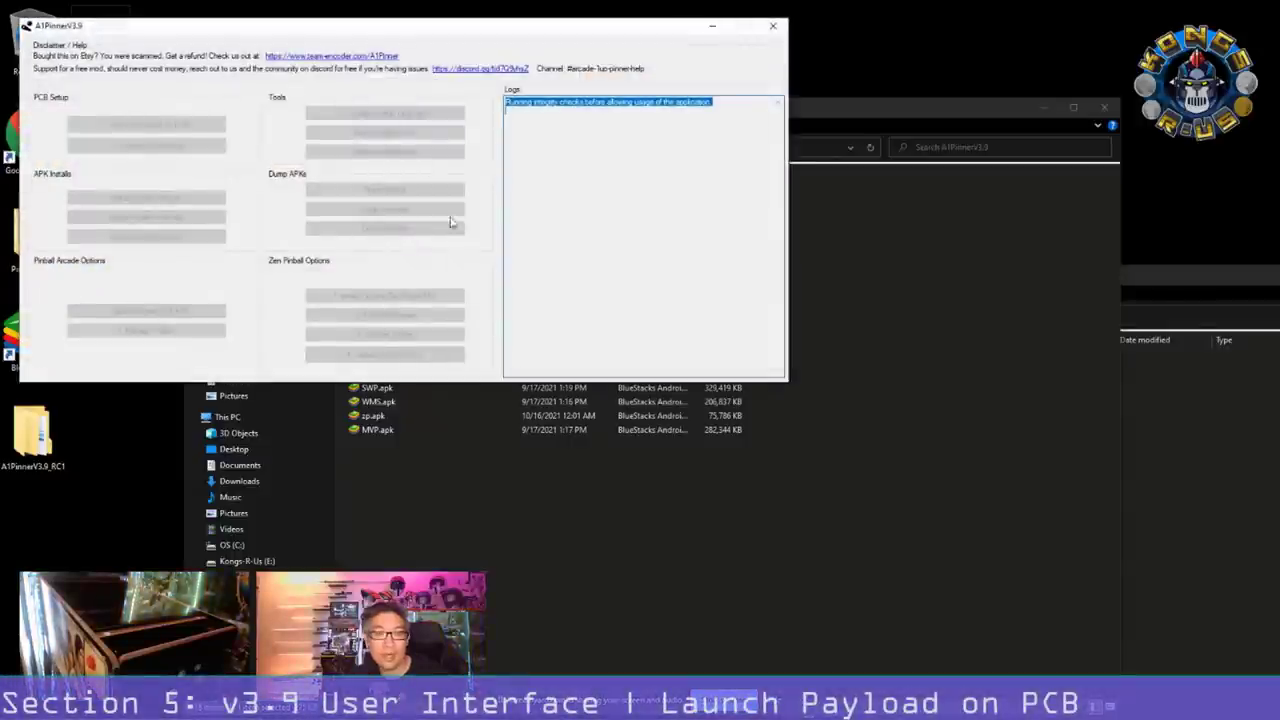
drag(445, 28, 550, 172)
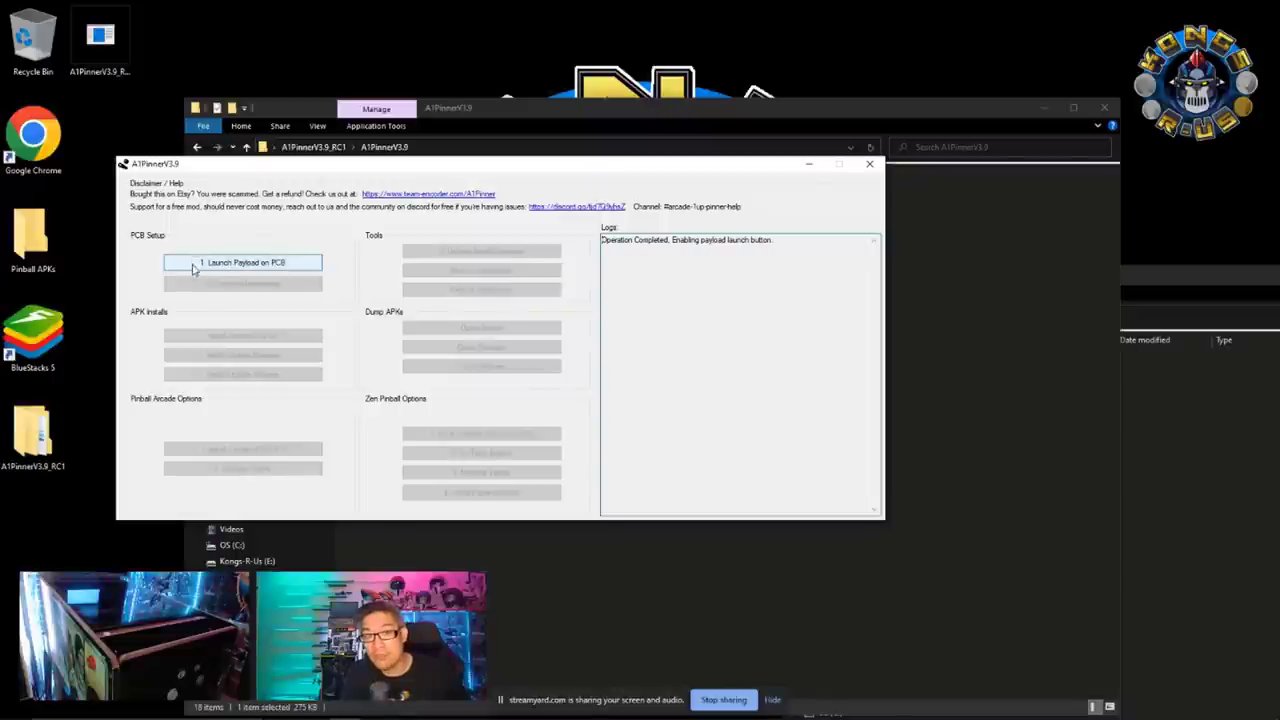
Step: Launch the payload on the PCB, accepting the warning, and run the networking configuration
click(214, 277)
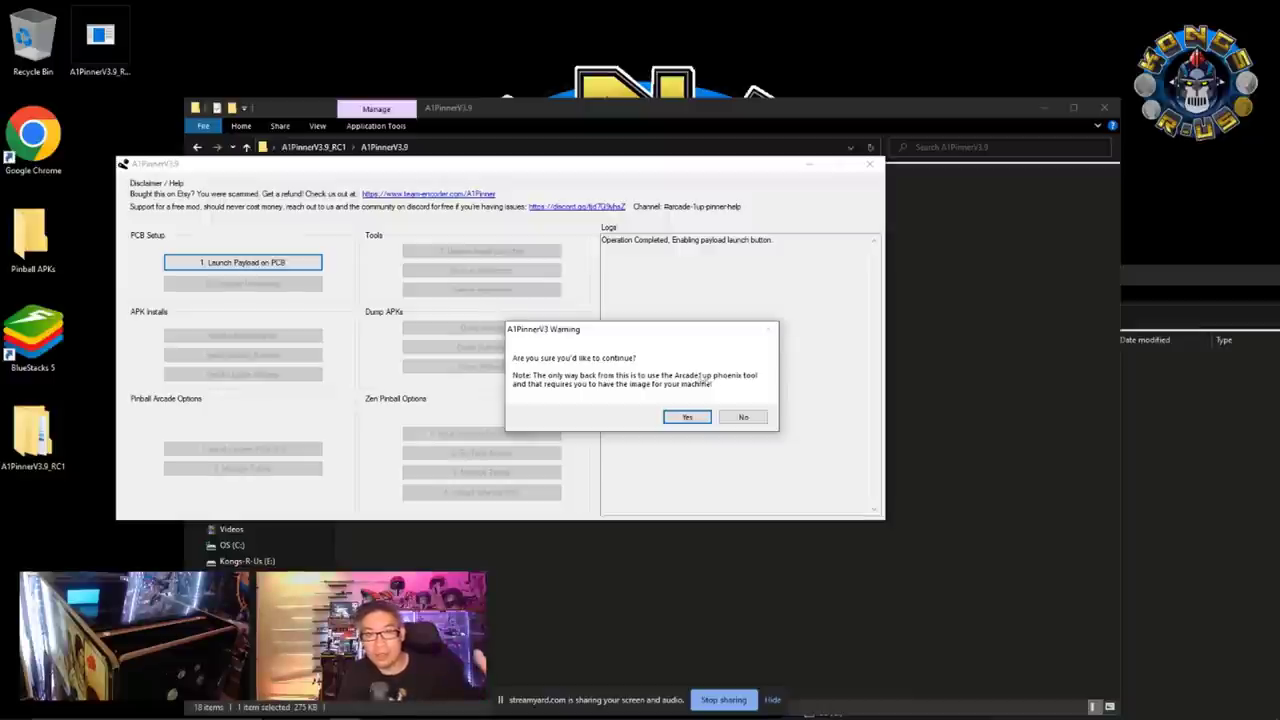
click(690, 418)
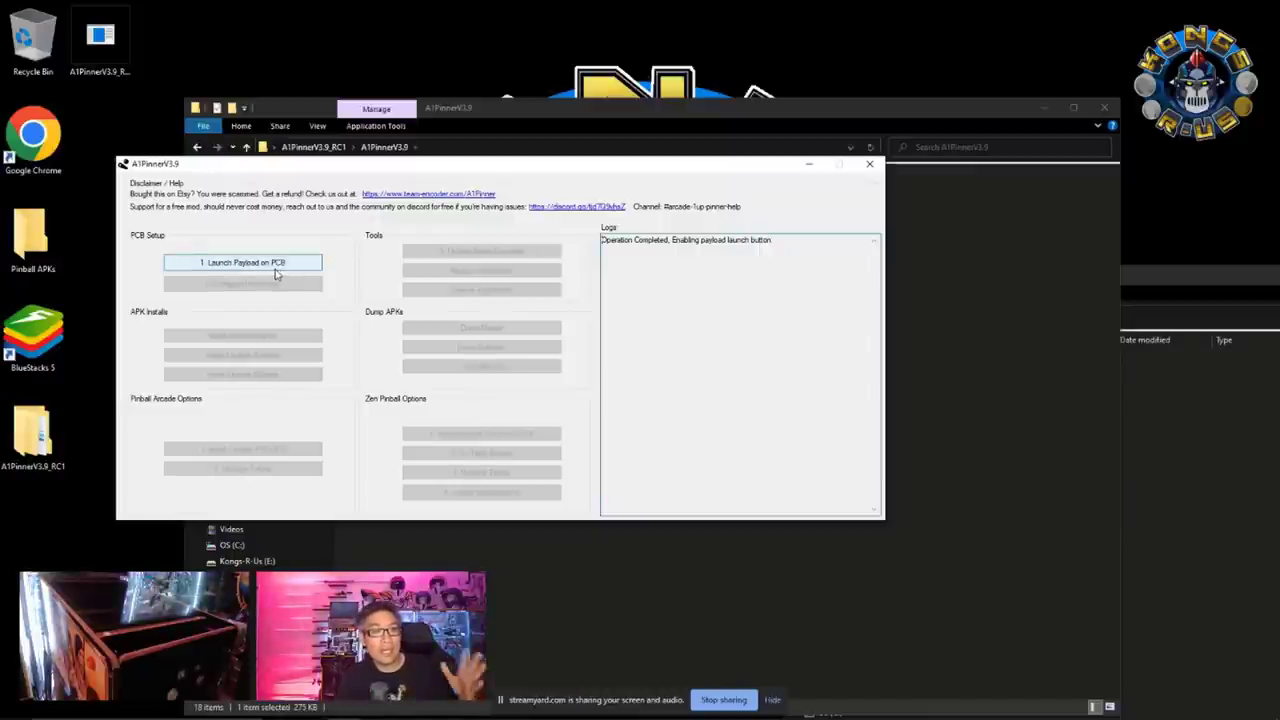
click(275, 272)
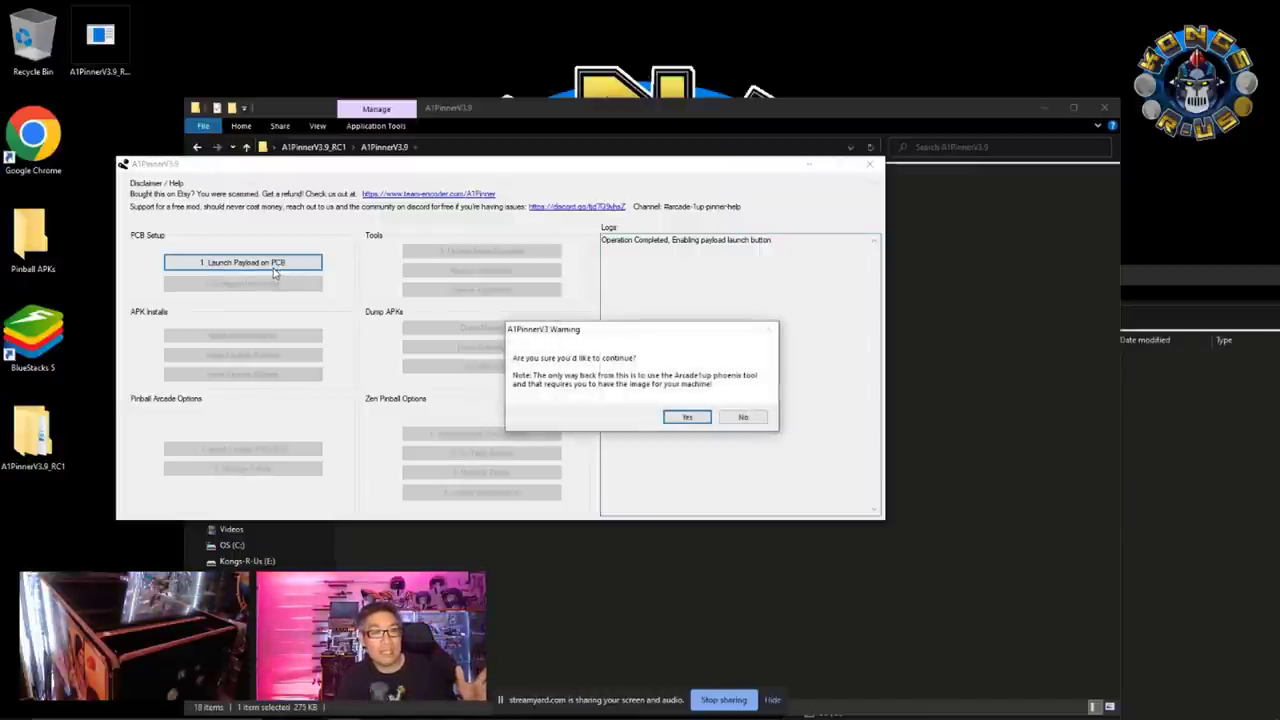
click(687, 417)
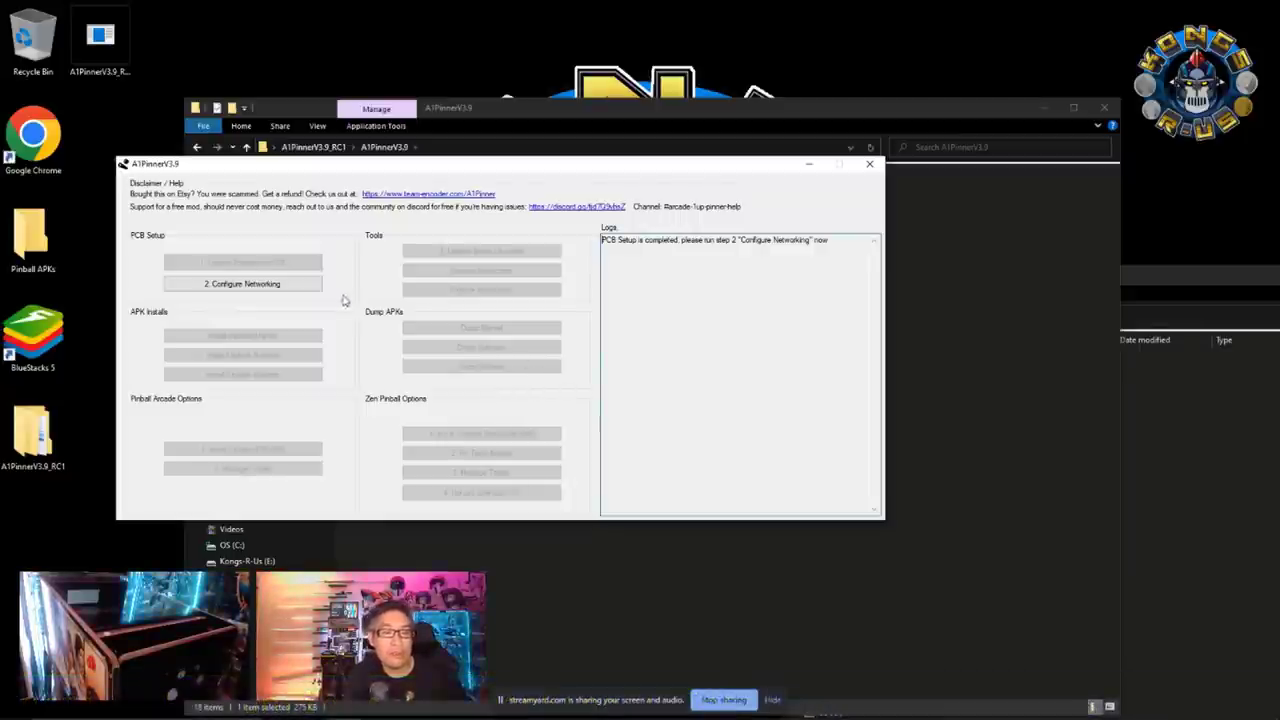
click(281, 287)
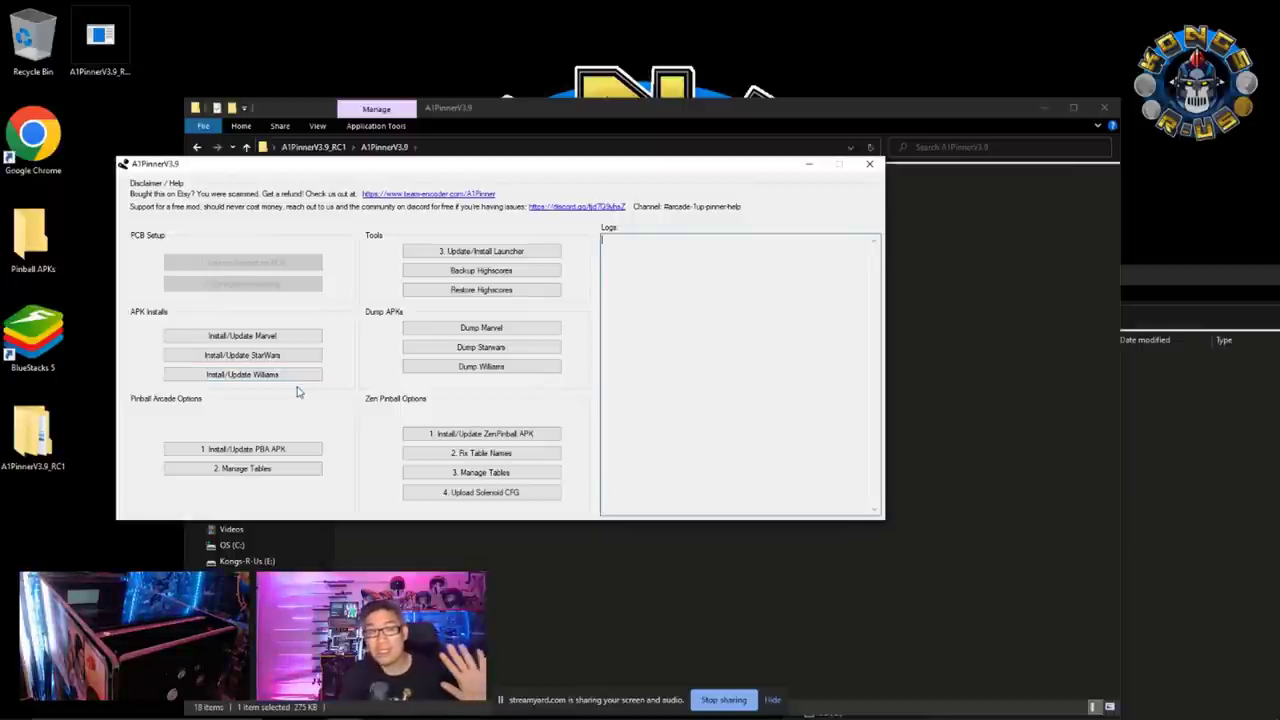
Step: Install the Marvel and Williams APKs on the machine and install the updated launcher
click(264, 343)
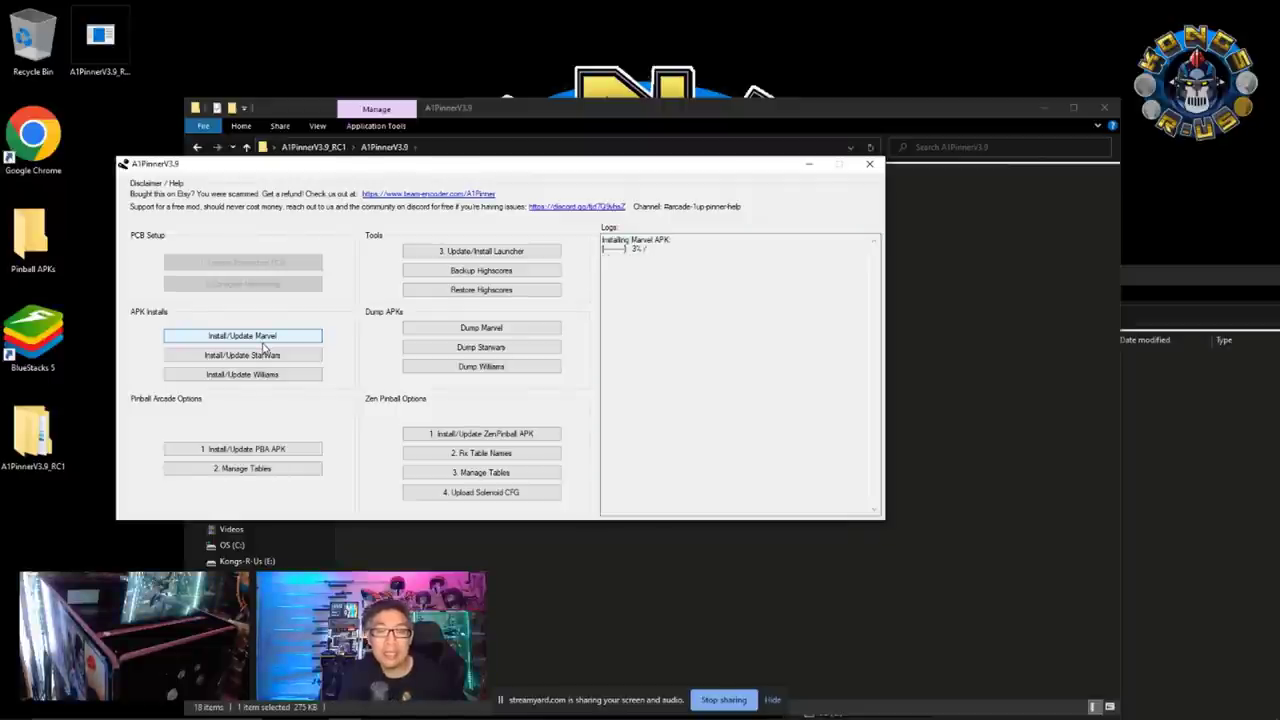
click(811, 372)
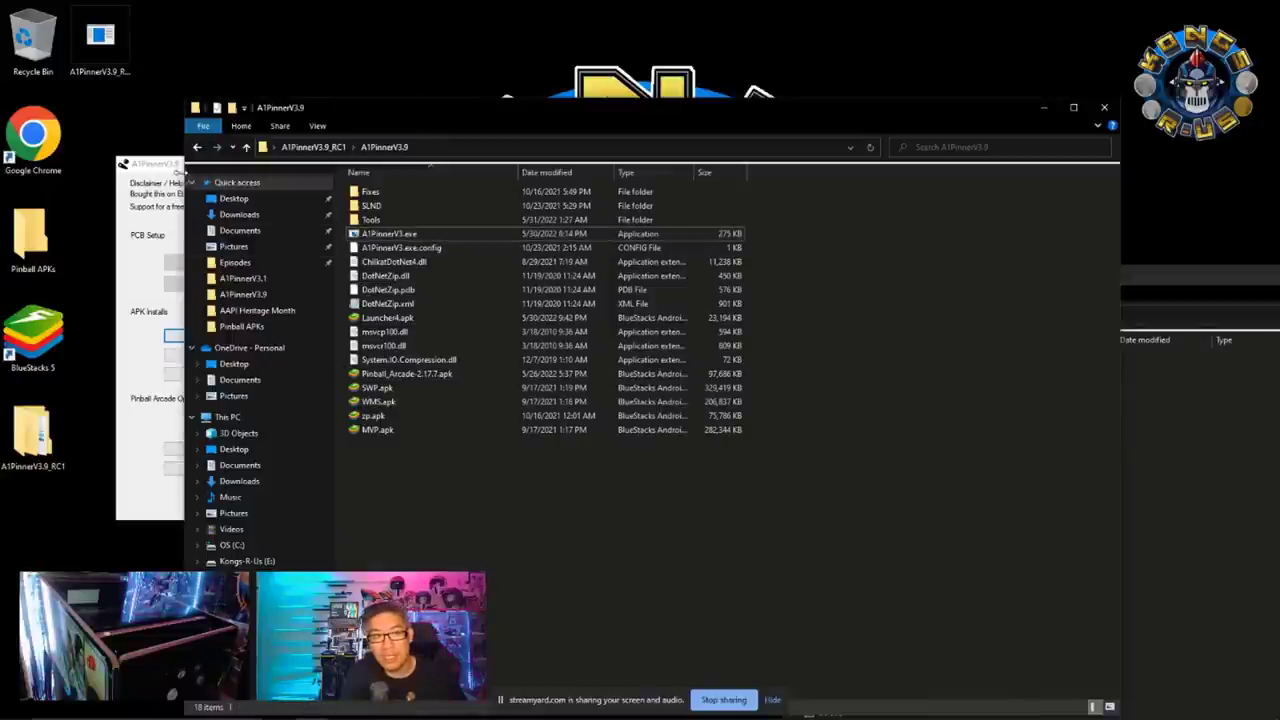
click(180, 175)
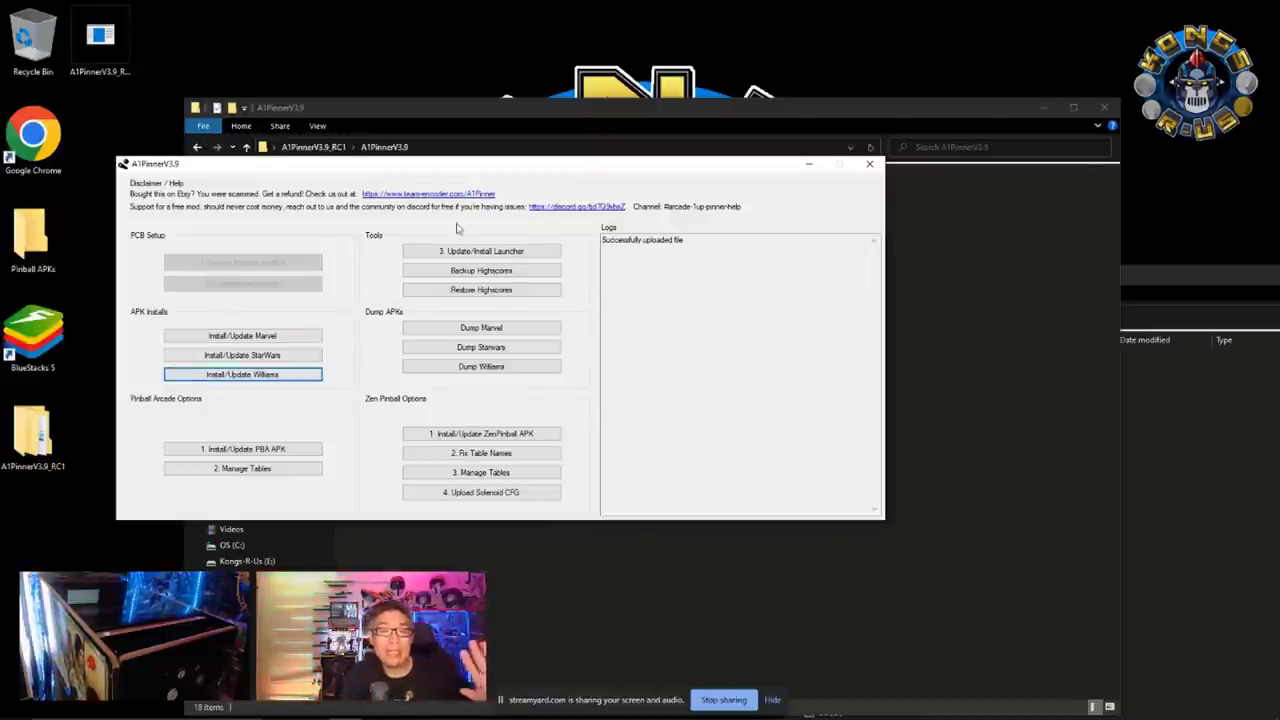
click(525, 256)
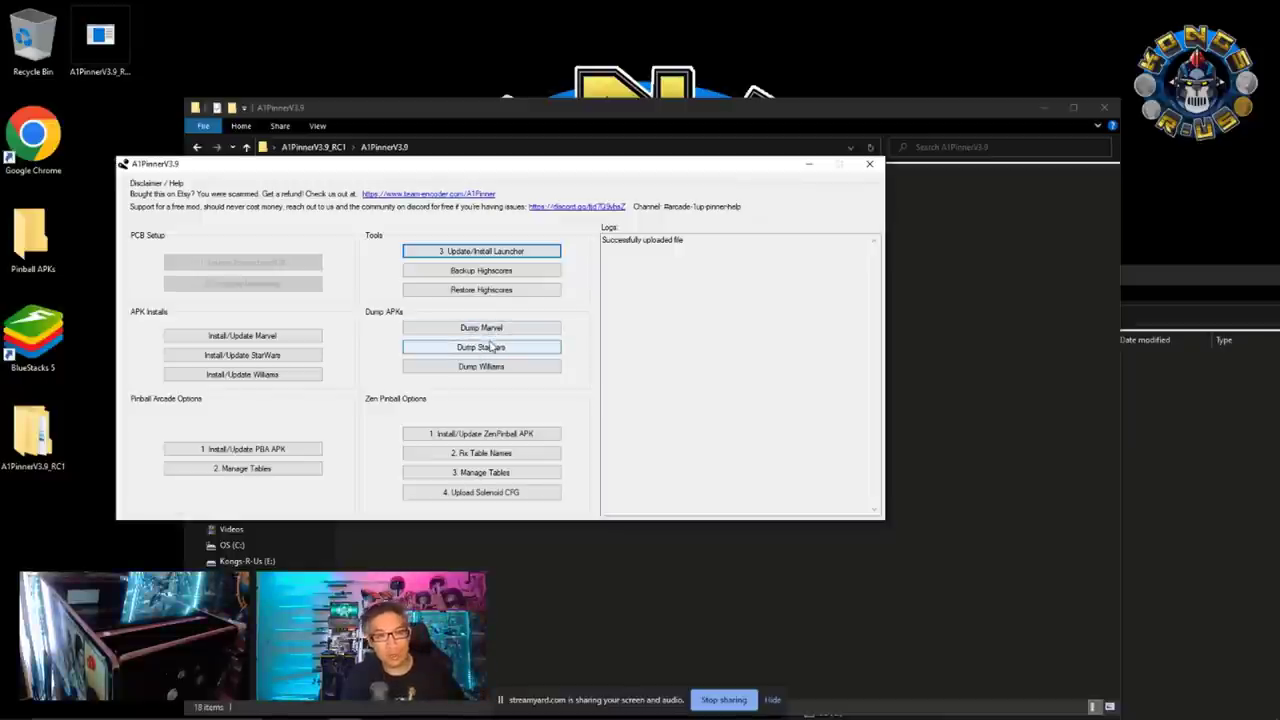
click(440, 452)
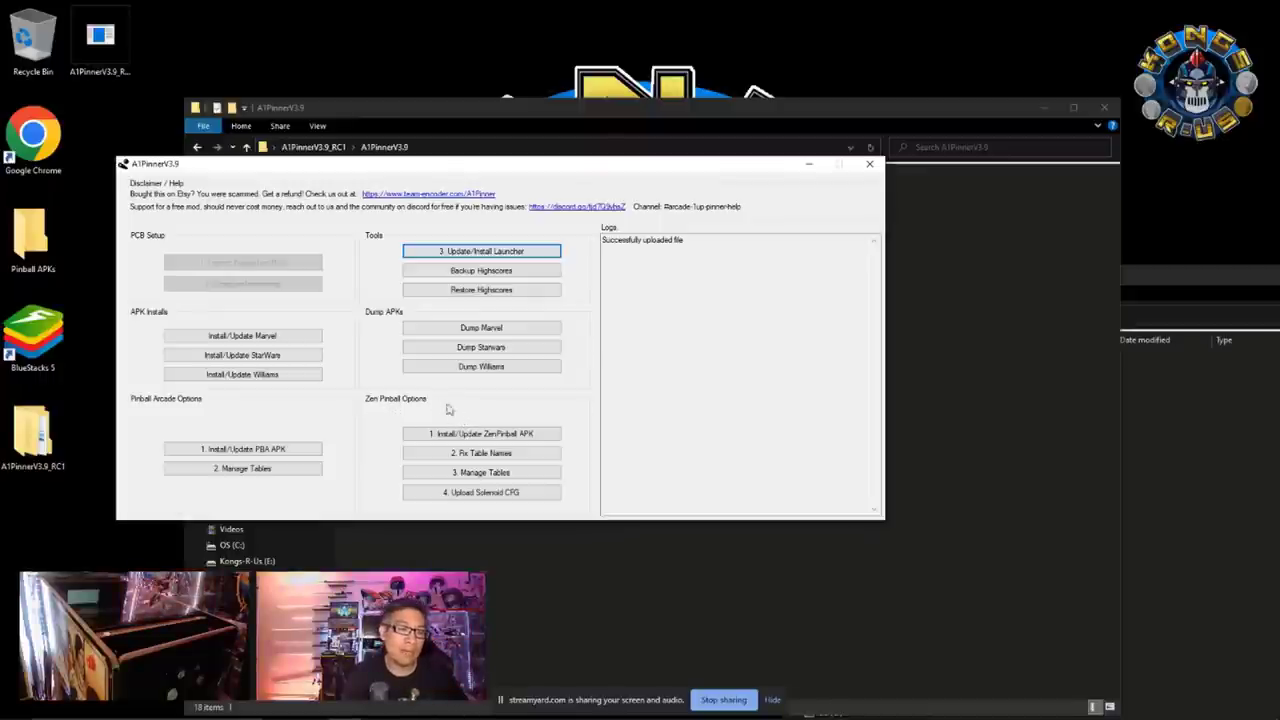
Step: Install the Zen Pinball APK using zp.apk from the A1PinnerV3.9 folder in A1PinnerV3.9_RC1 on the desktop
click(506, 433)
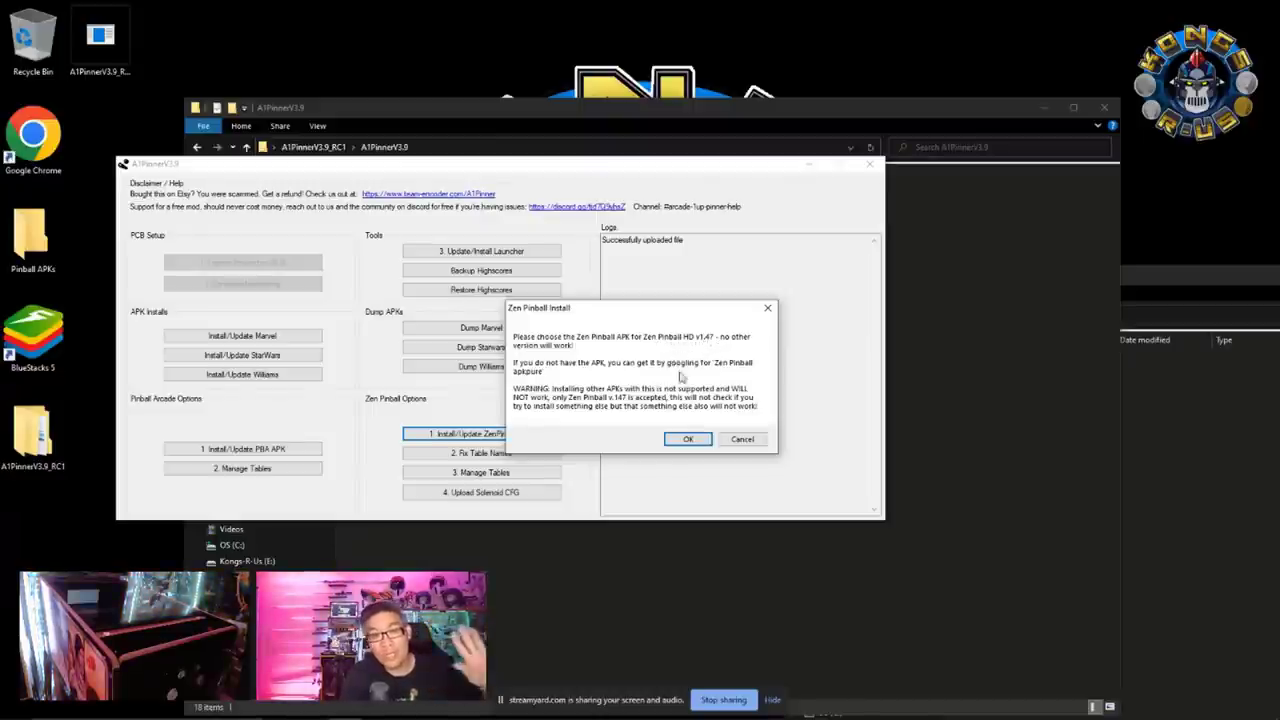
click(689, 439)
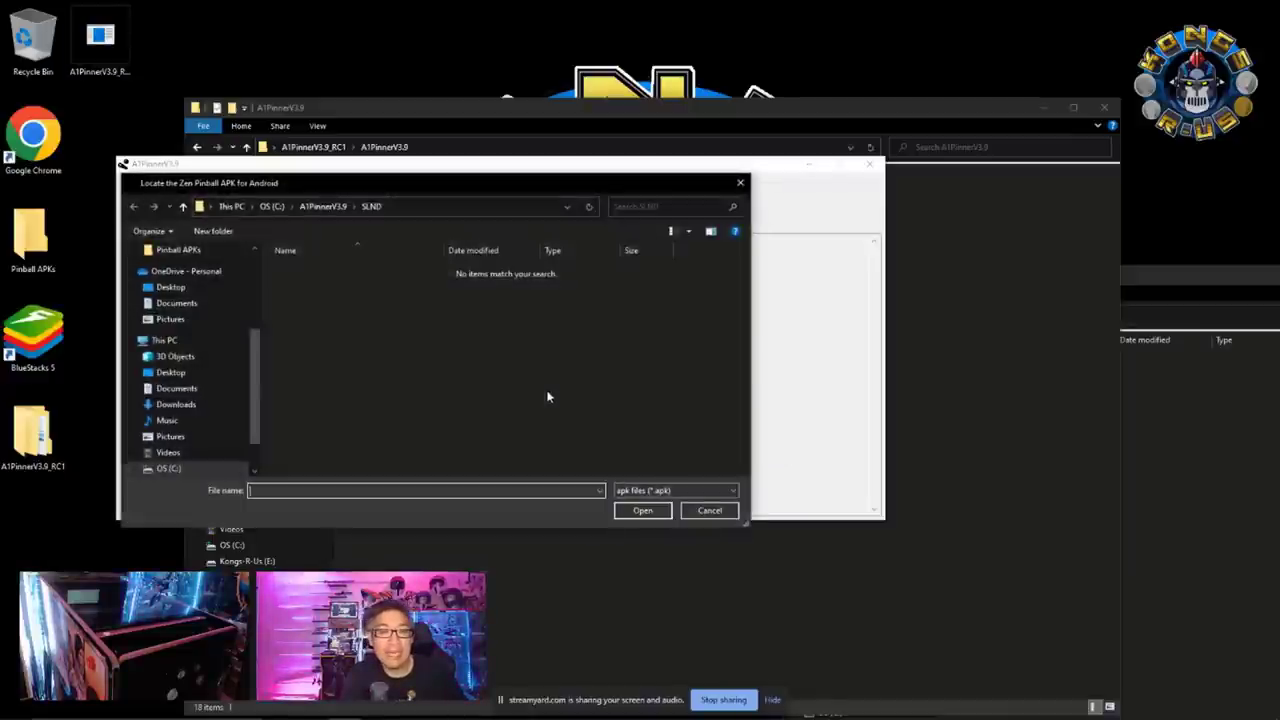
click(183, 288)
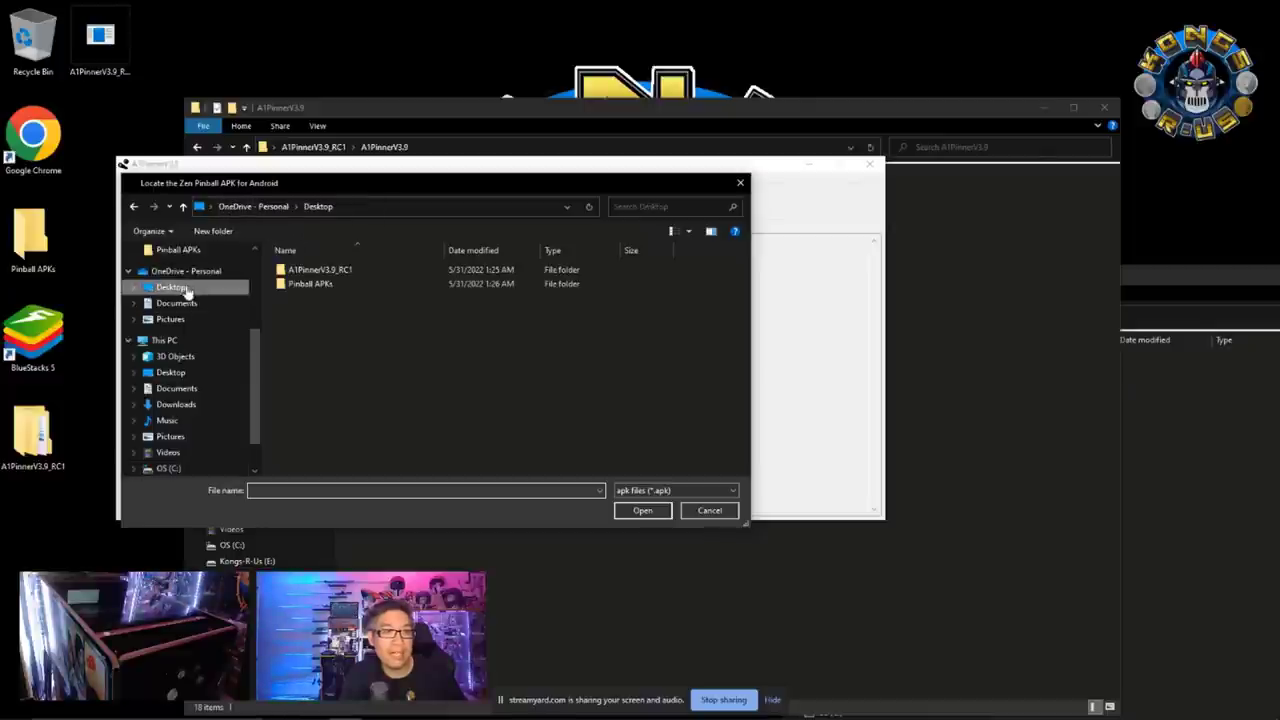
double_click(318, 272)
double_click(318, 272)
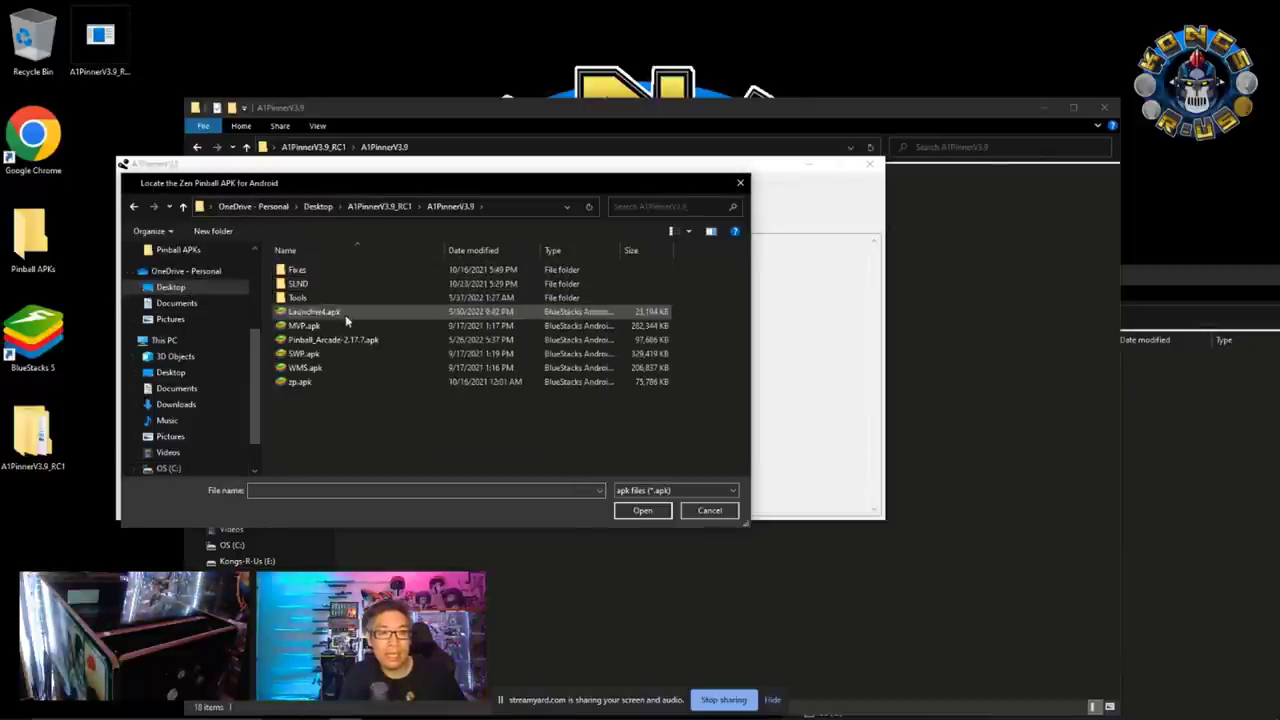
click(298, 383)
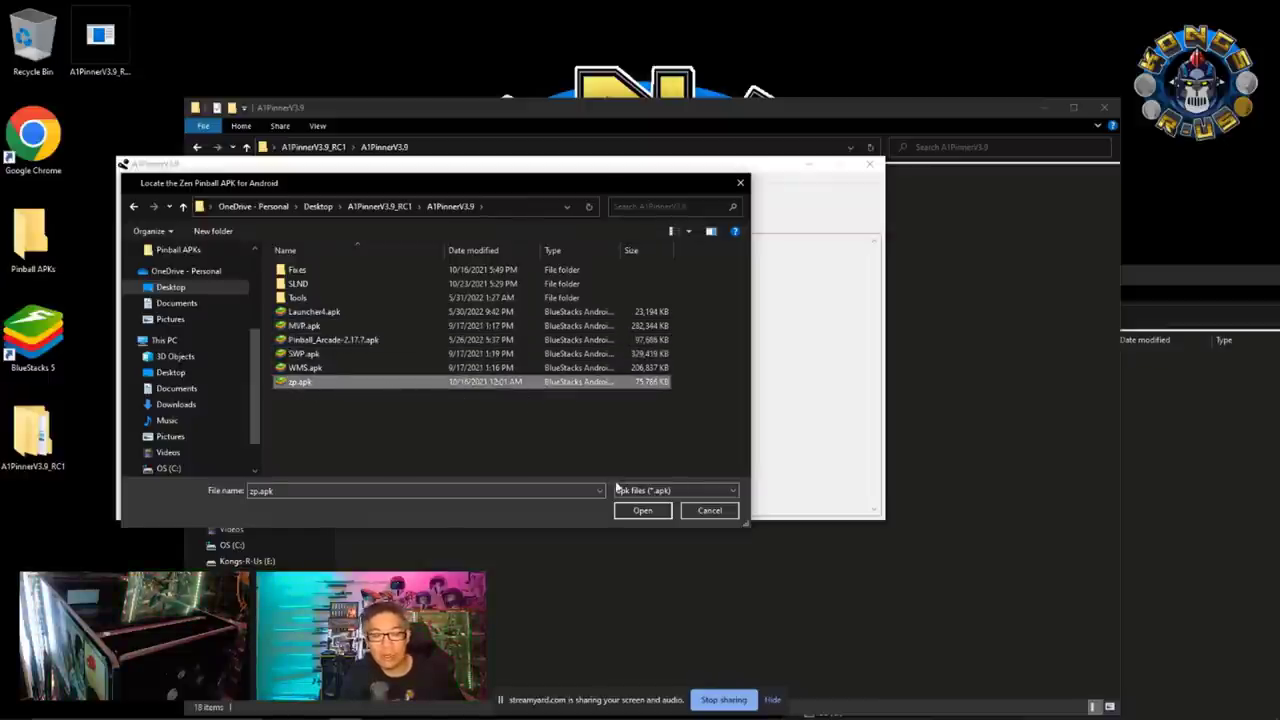
click(640, 510)
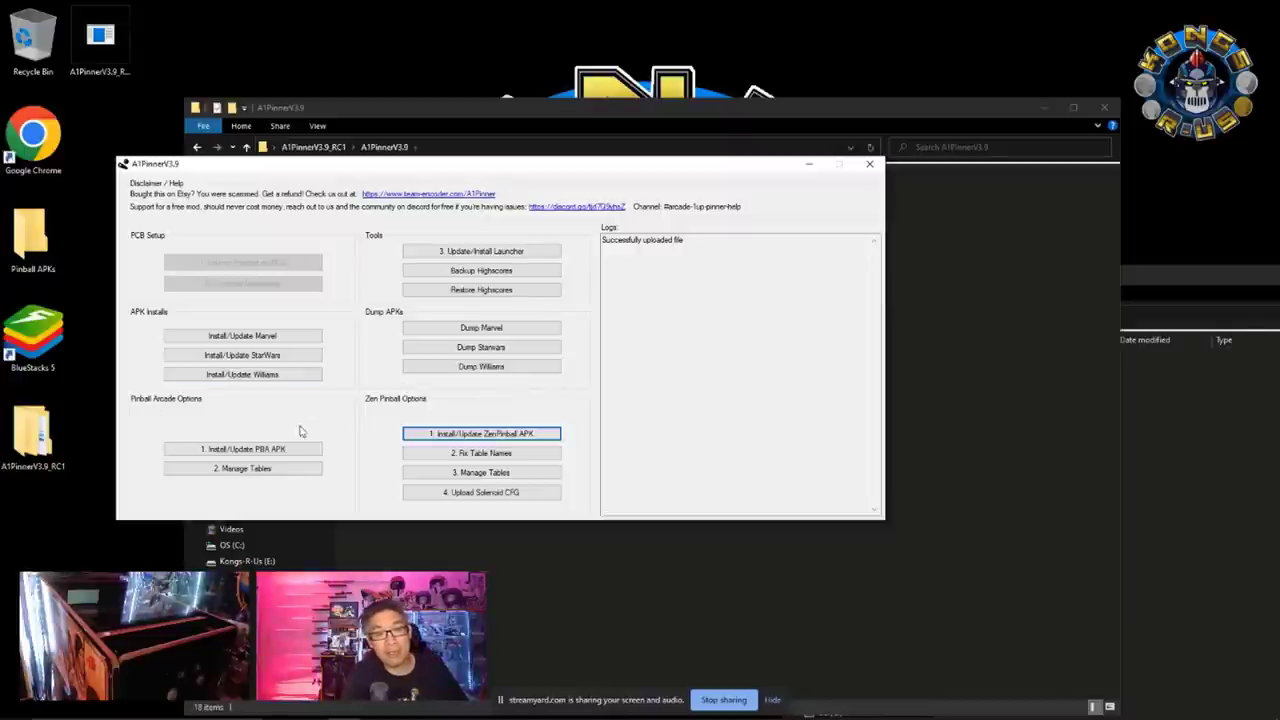
Step: Install the Pinball Arcade APK using Pinball_Arcade-2.17.7.apk from the A1PinnerV3.9 folder
click(235, 452)
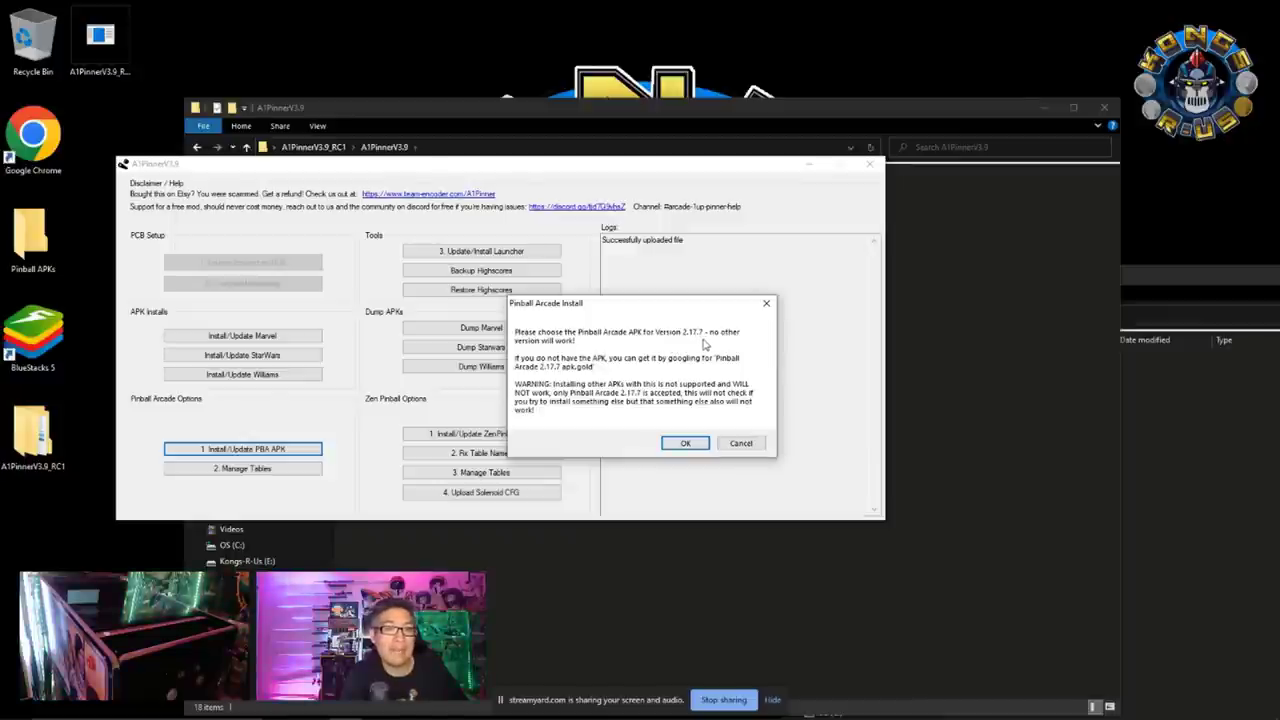
click(688, 443)
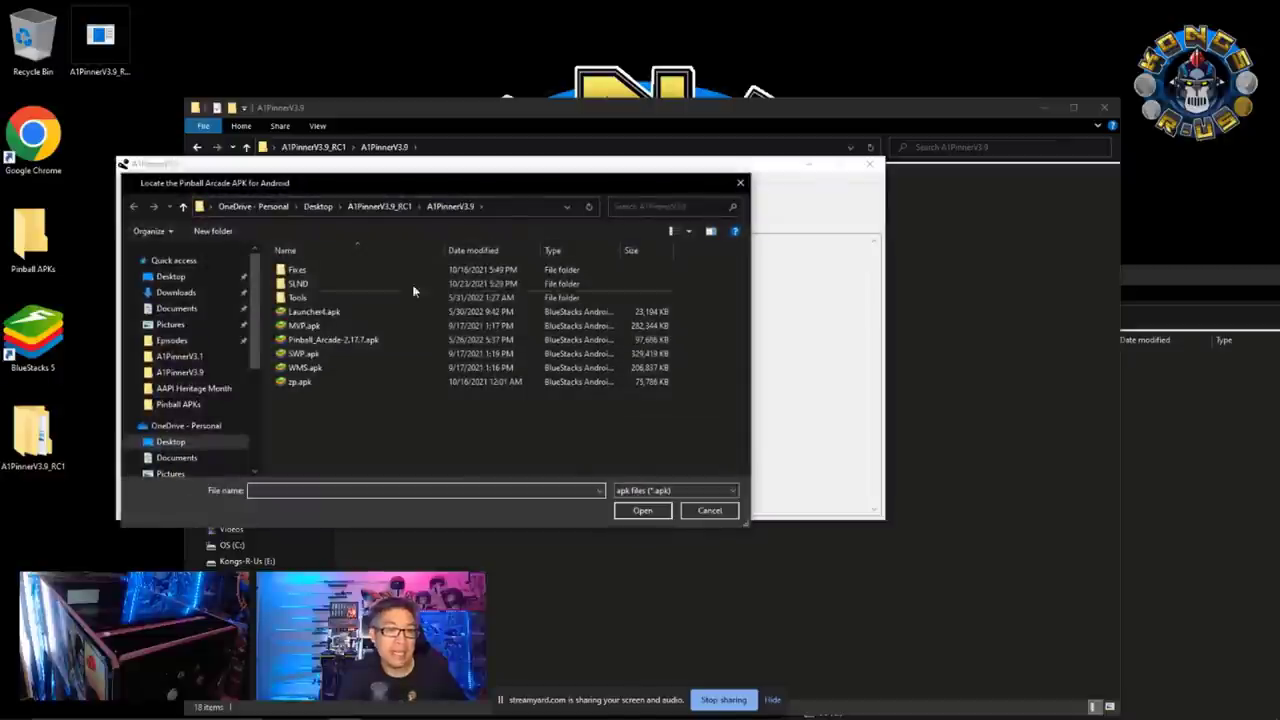
click(337, 344)
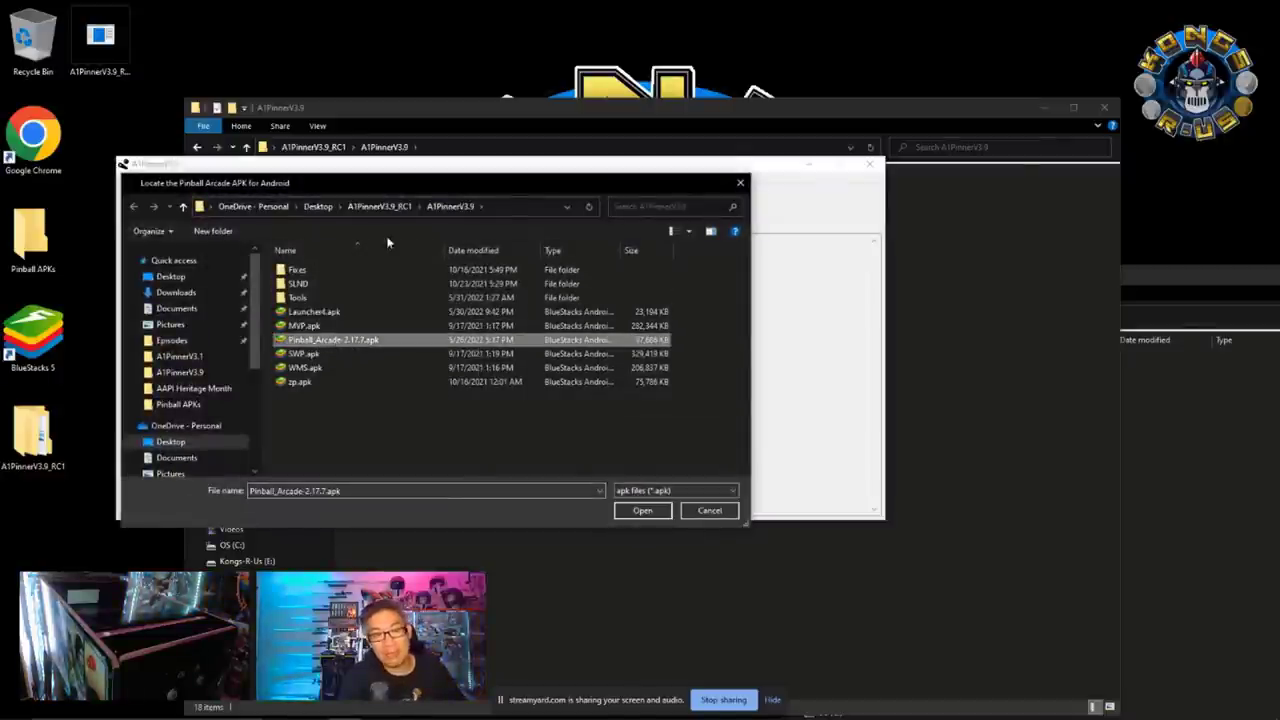
click(642, 510)
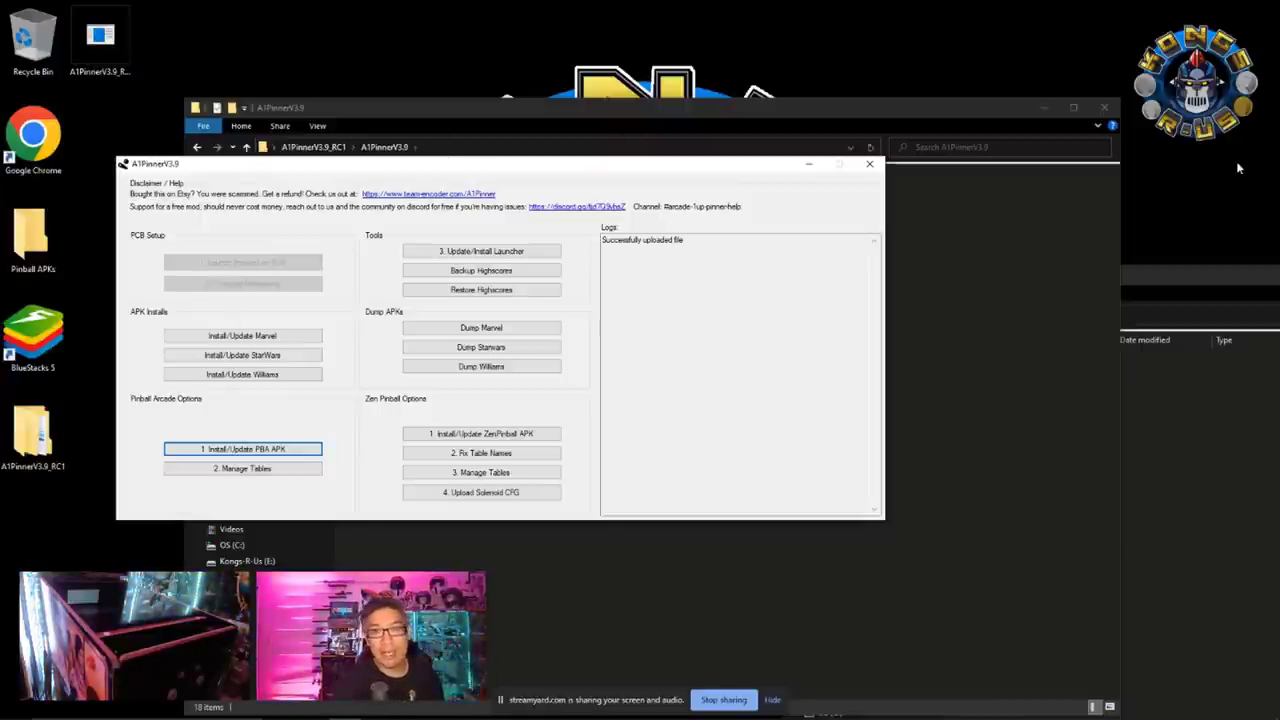
Step: Clear the A1PinnerV3.9 folder window out of the way, close the Pinball APKs window, and move the A1Pinner window clear of the desktop icons
click(1037, 113)
drag(869, 248, 527, 239)
double_click(1127, 246)
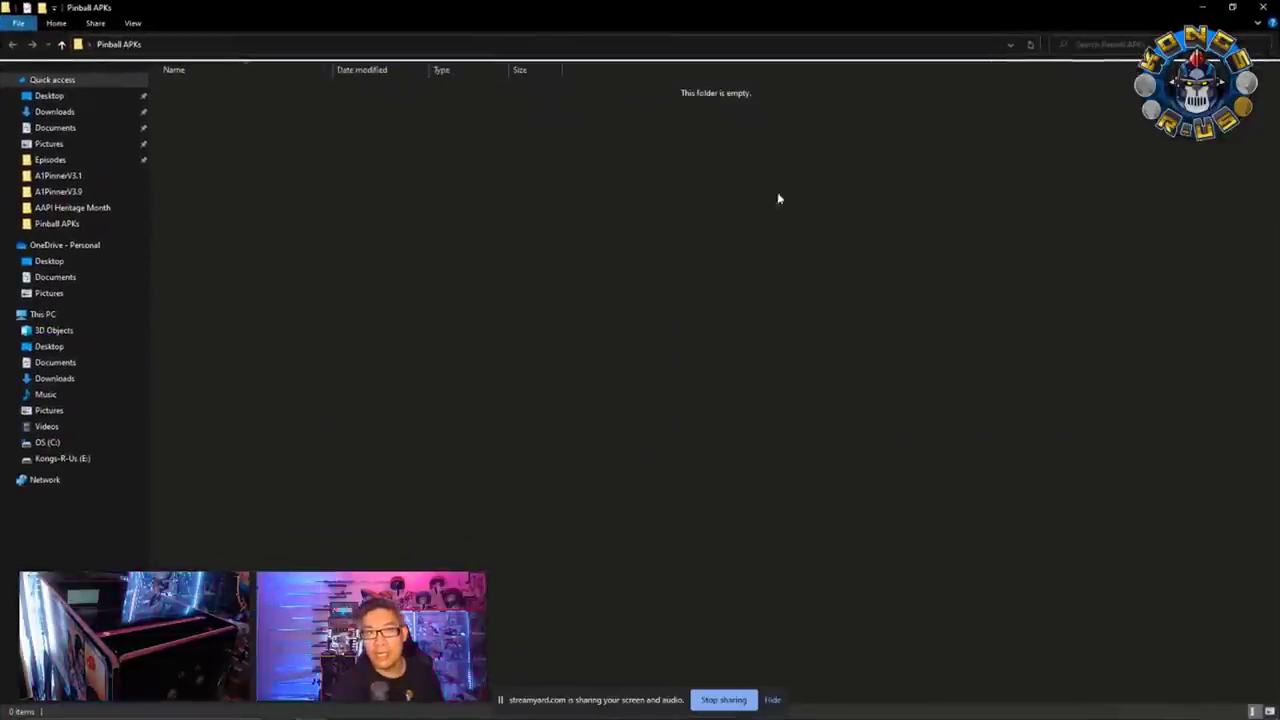
click(1263, 7)
drag(464, 172, 829, 77)
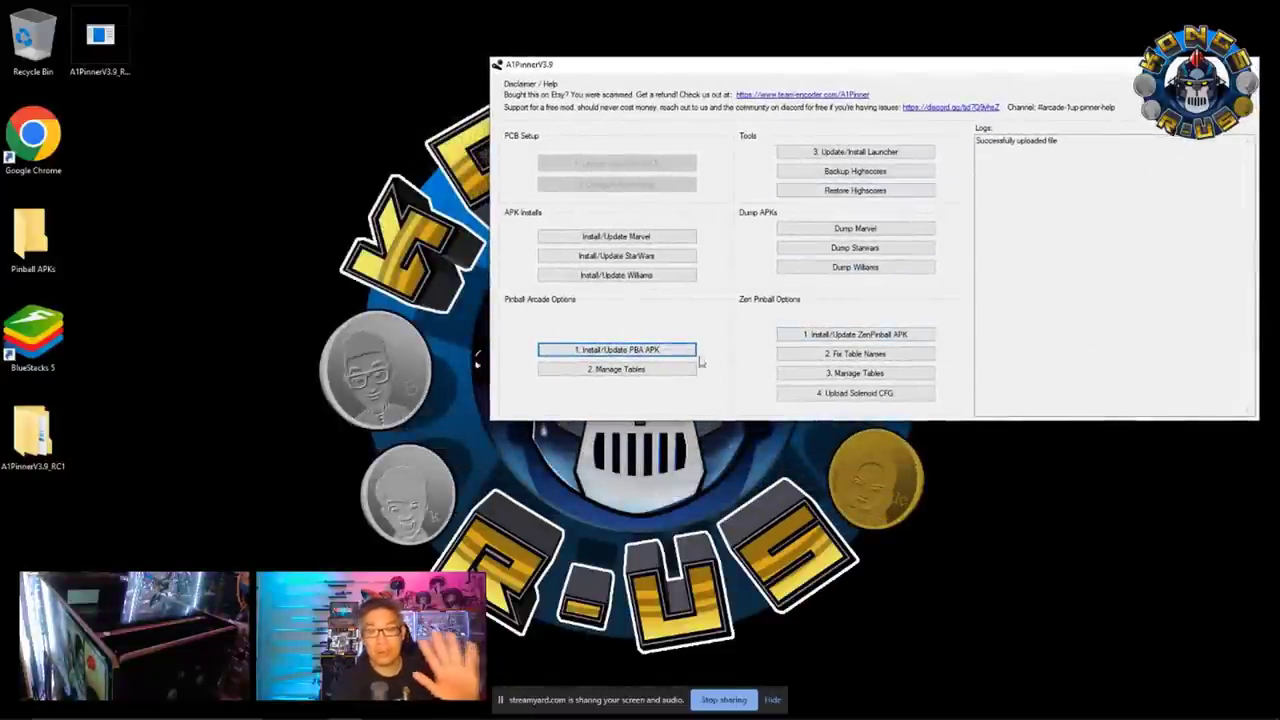
Step: Start BlueStacks 5 and install zp.apk into it from the A1PinnerV3.9 folder inside A1PinnerV3.9_RC1 on the desktop
click(42, 342)
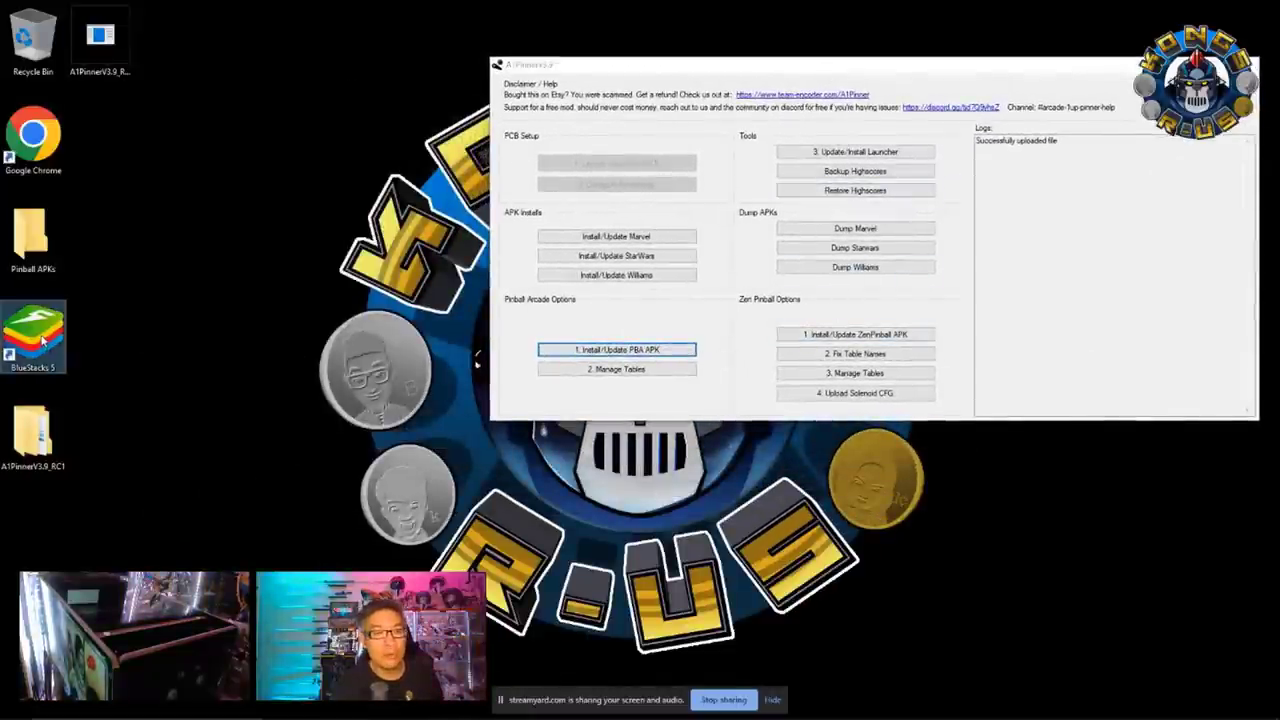
double_click(42, 342)
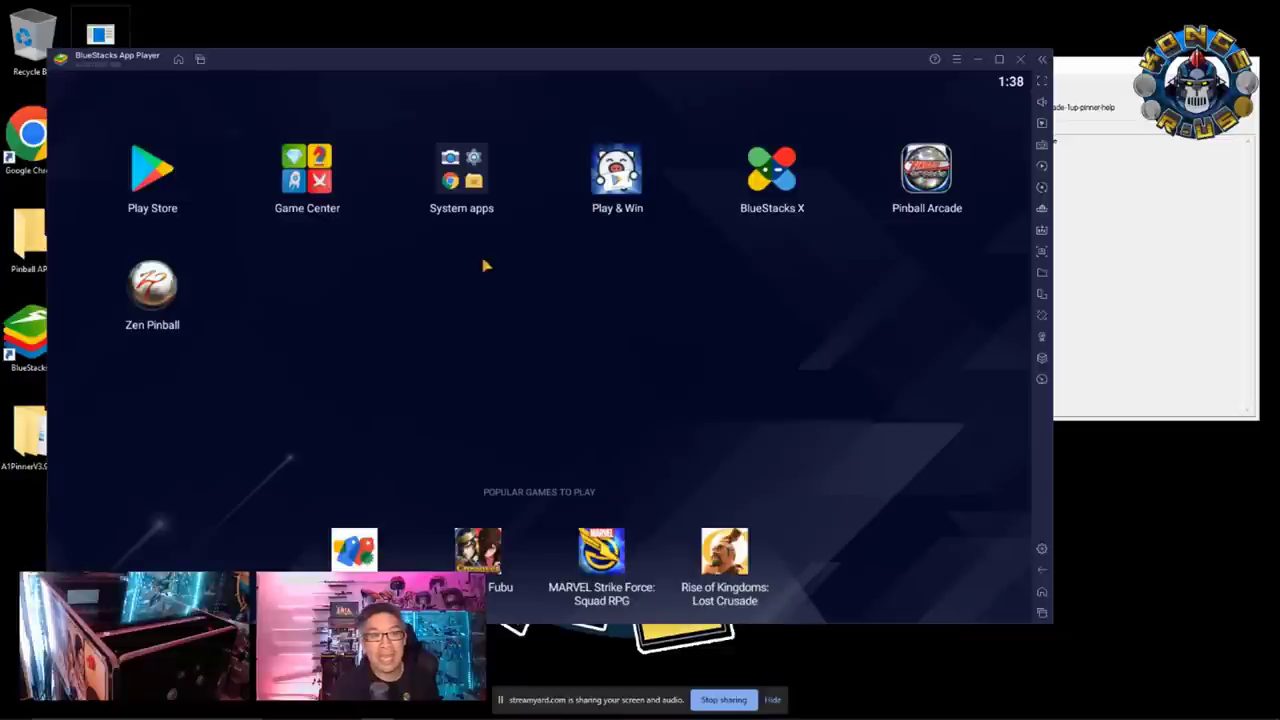
double_click(36, 438)
double_click(226, 90)
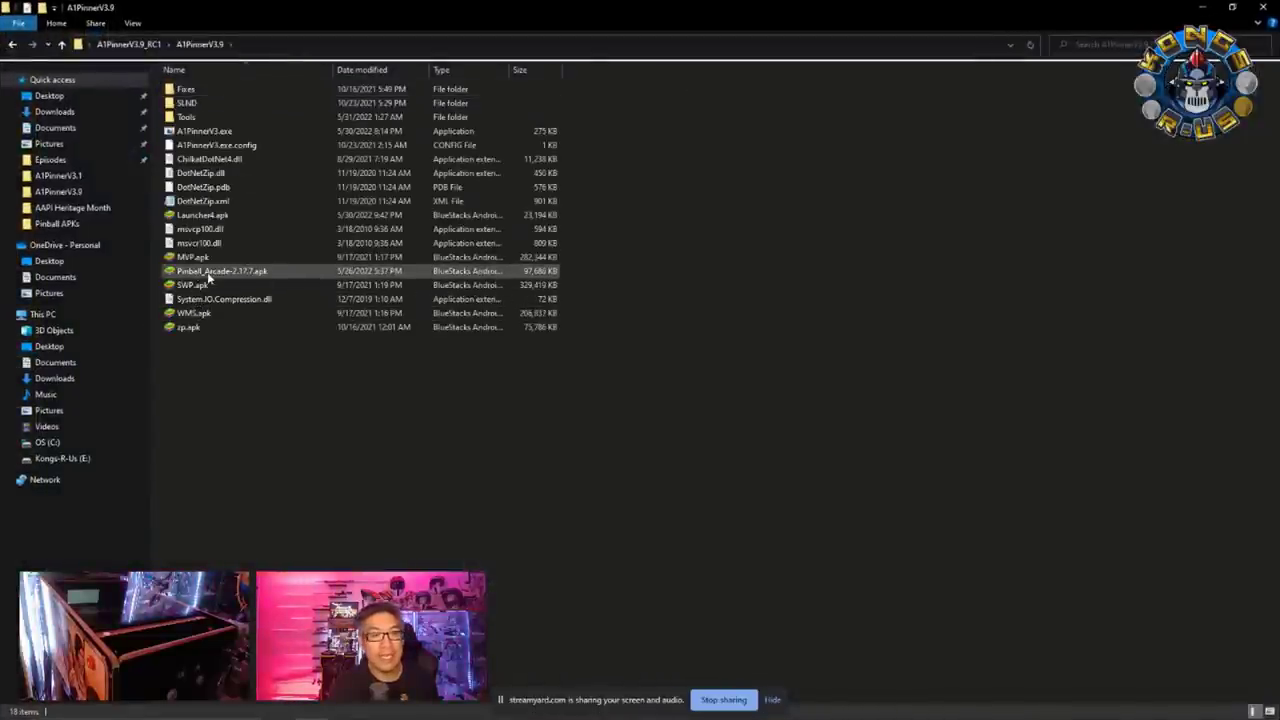
double_click(190, 329)
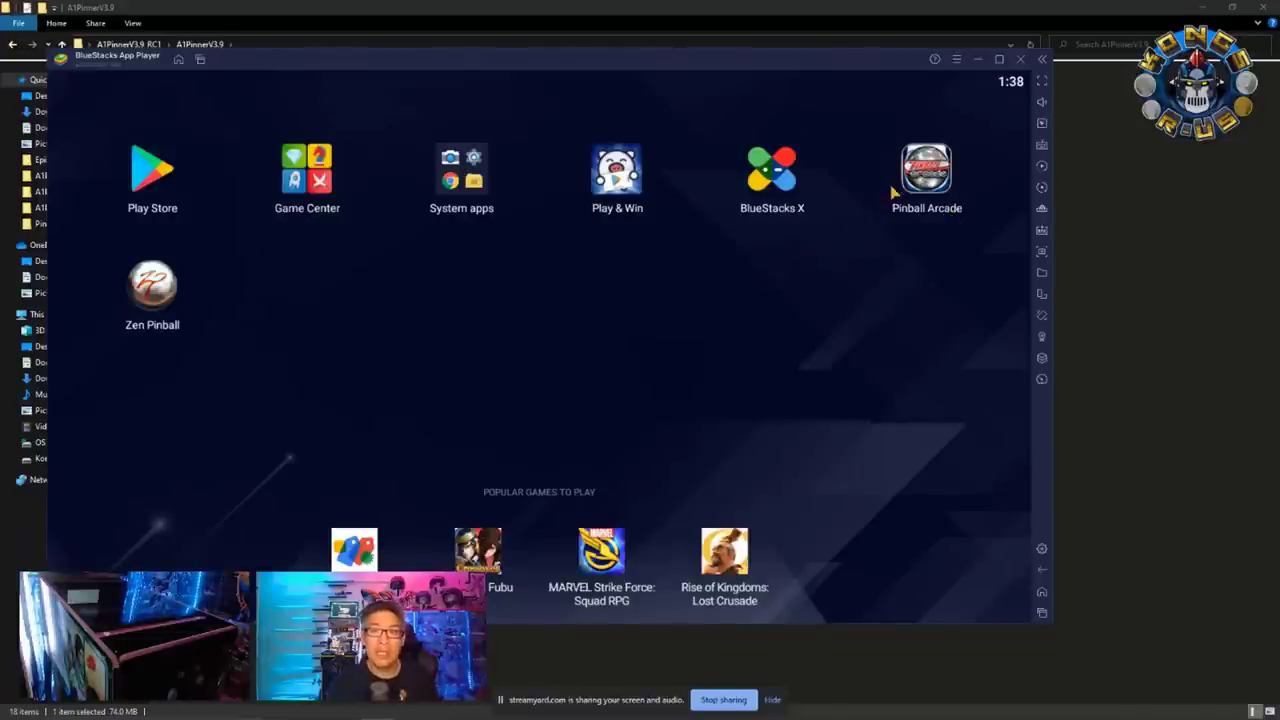
Step: Launch Zen Pinball in BlueStacks, look through the Universal Classics Pinball tables and return to the collection list
click(153, 298)
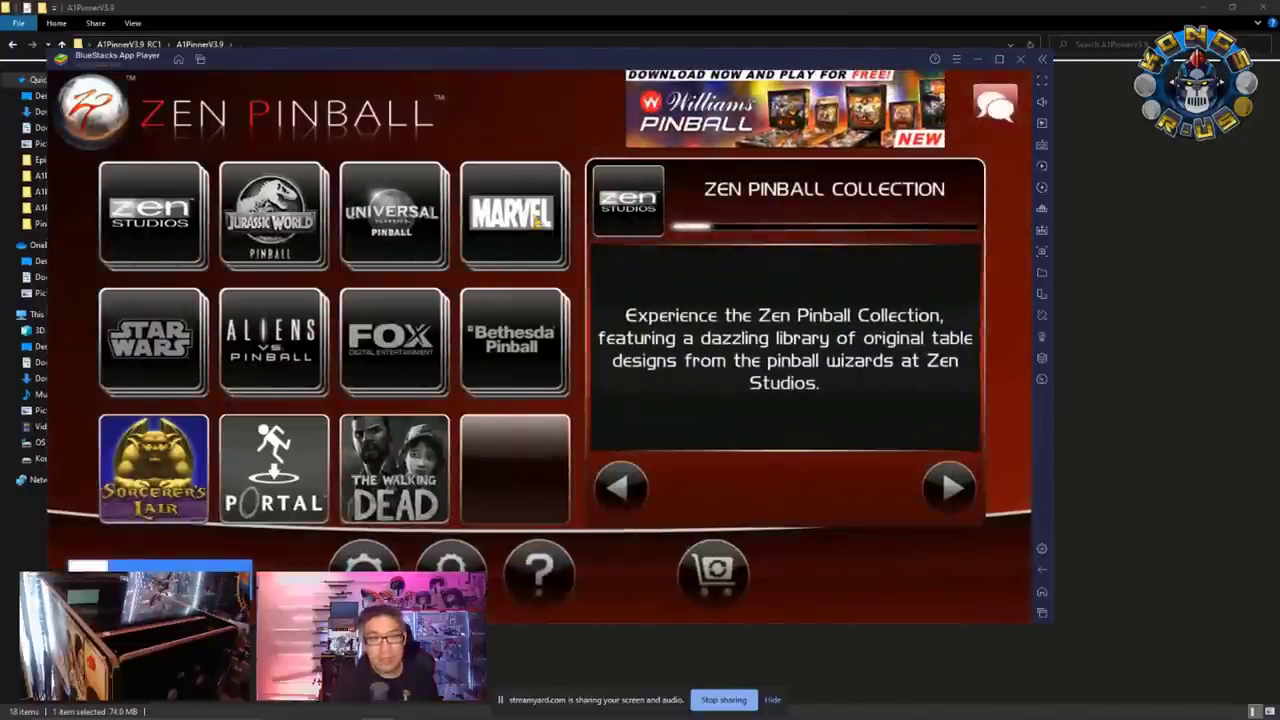
click(352, 258)
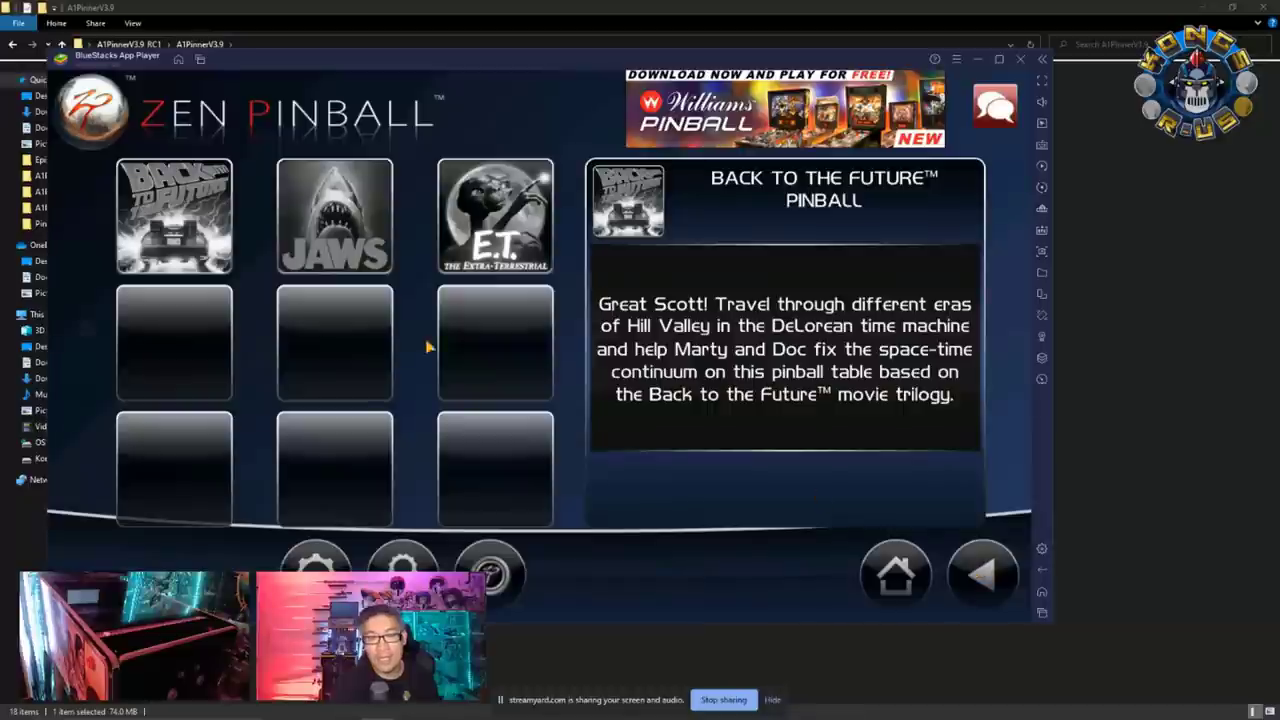
click(982, 574)
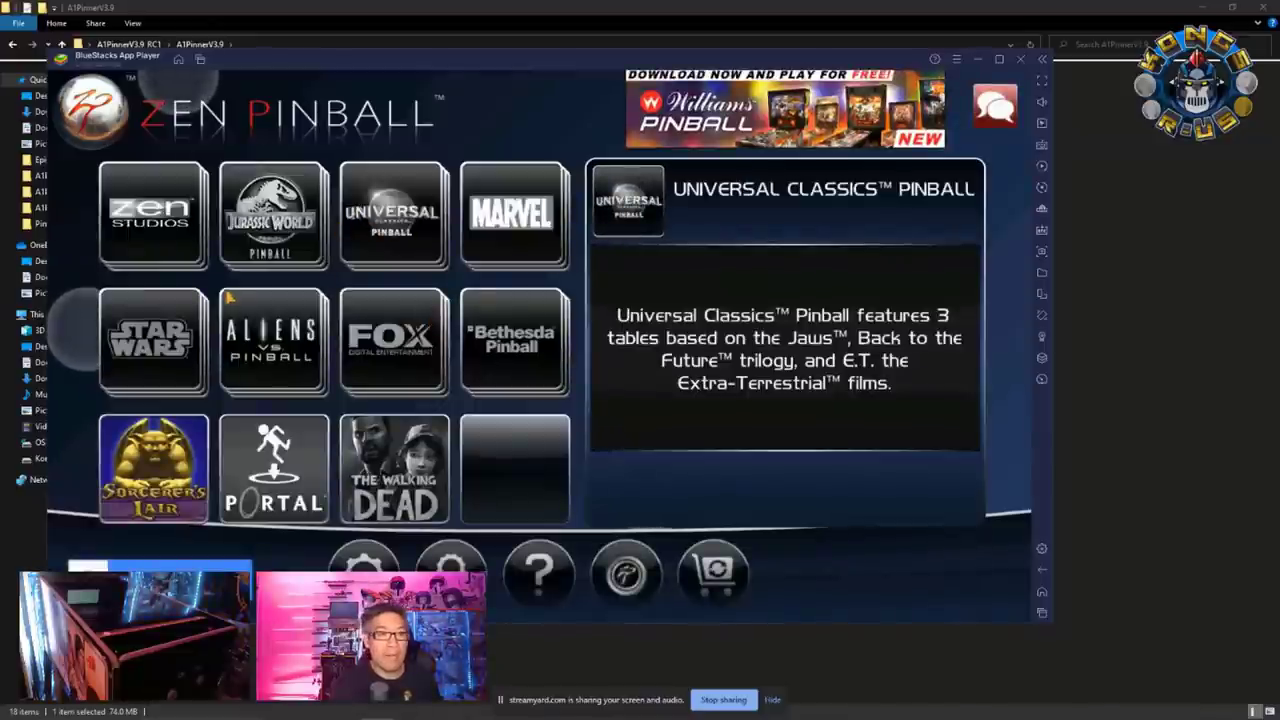
Step: Open the Guardians of the Galaxy table in the Marvel collection and buy it through Google Play
click(487, 253)
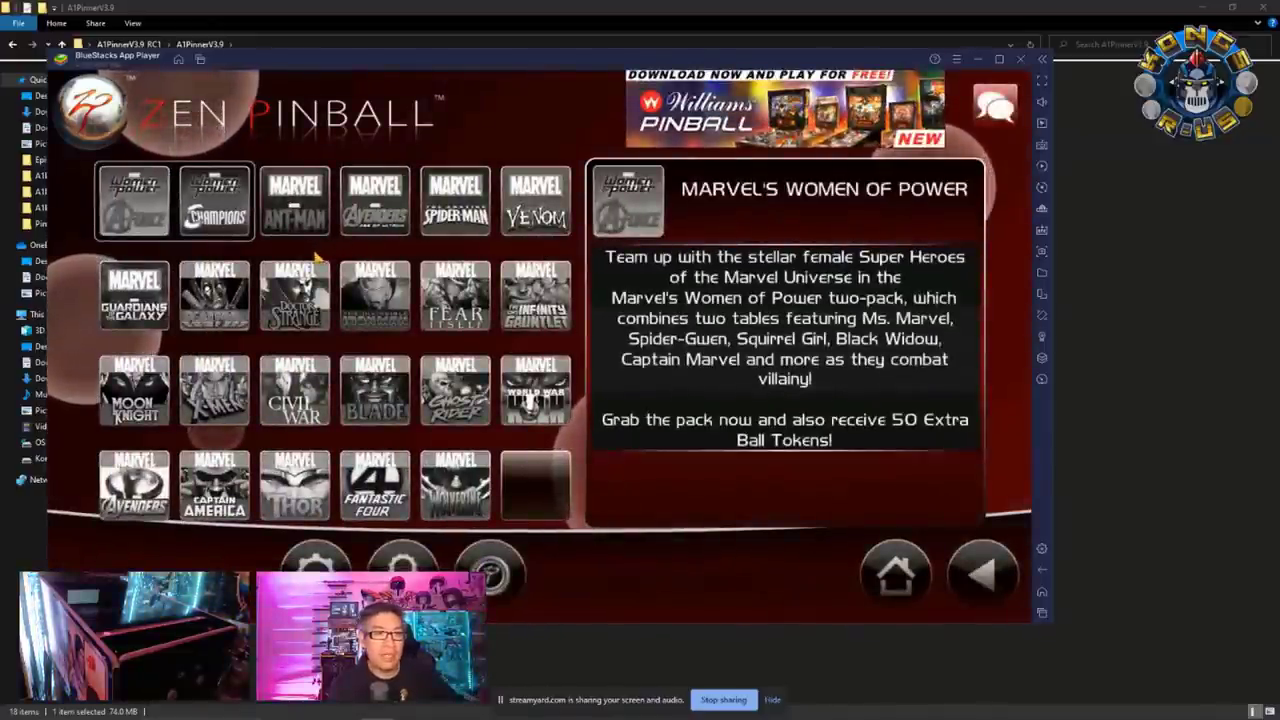
click(133, 300)
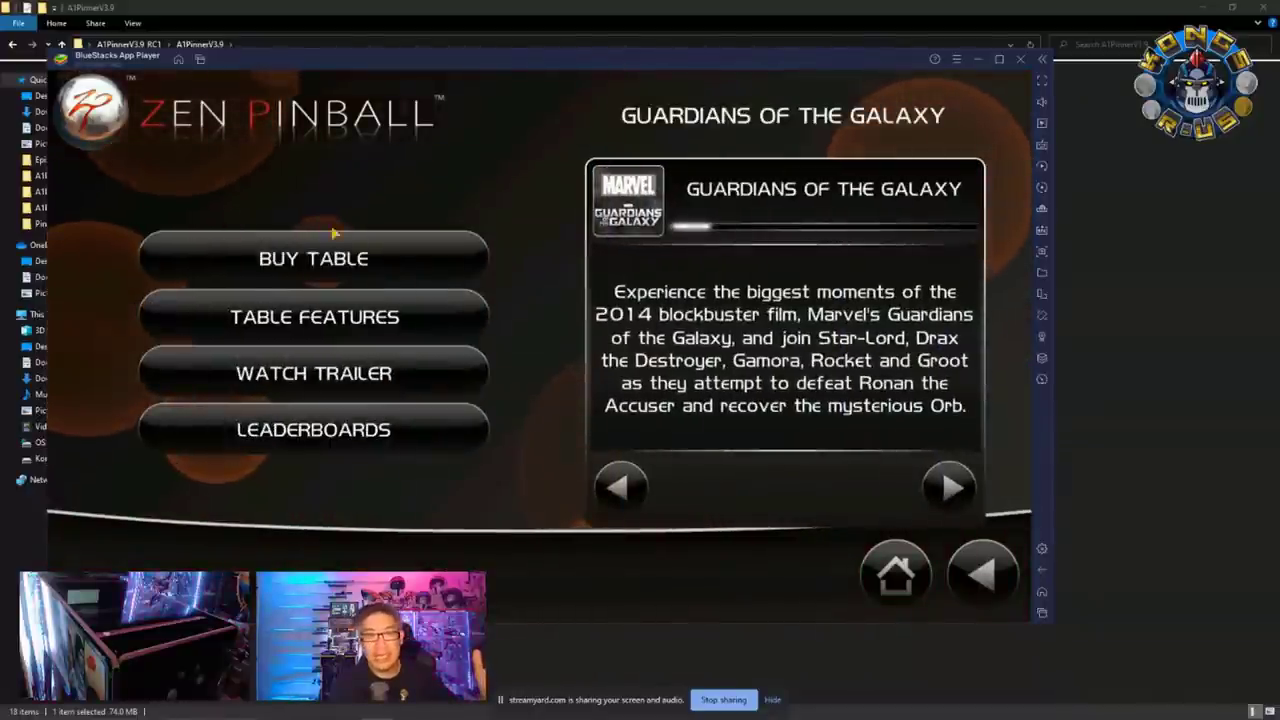
click(333, 262)
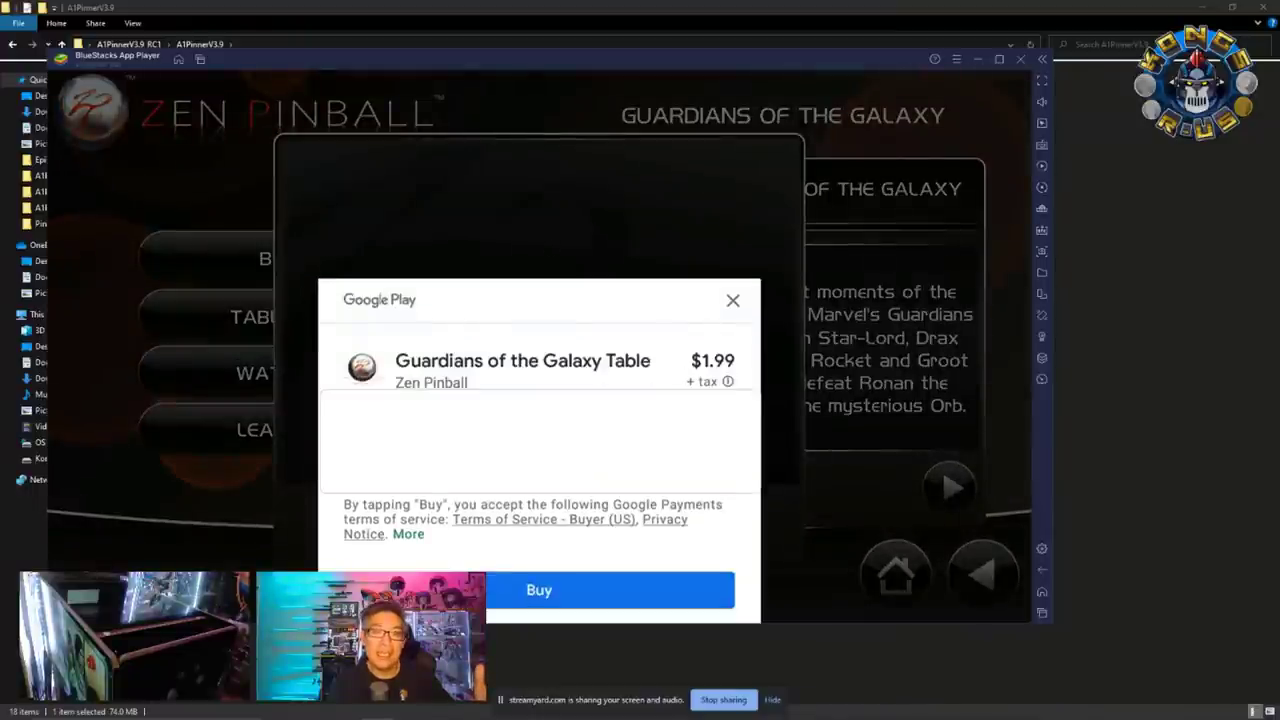
click(576, 590)
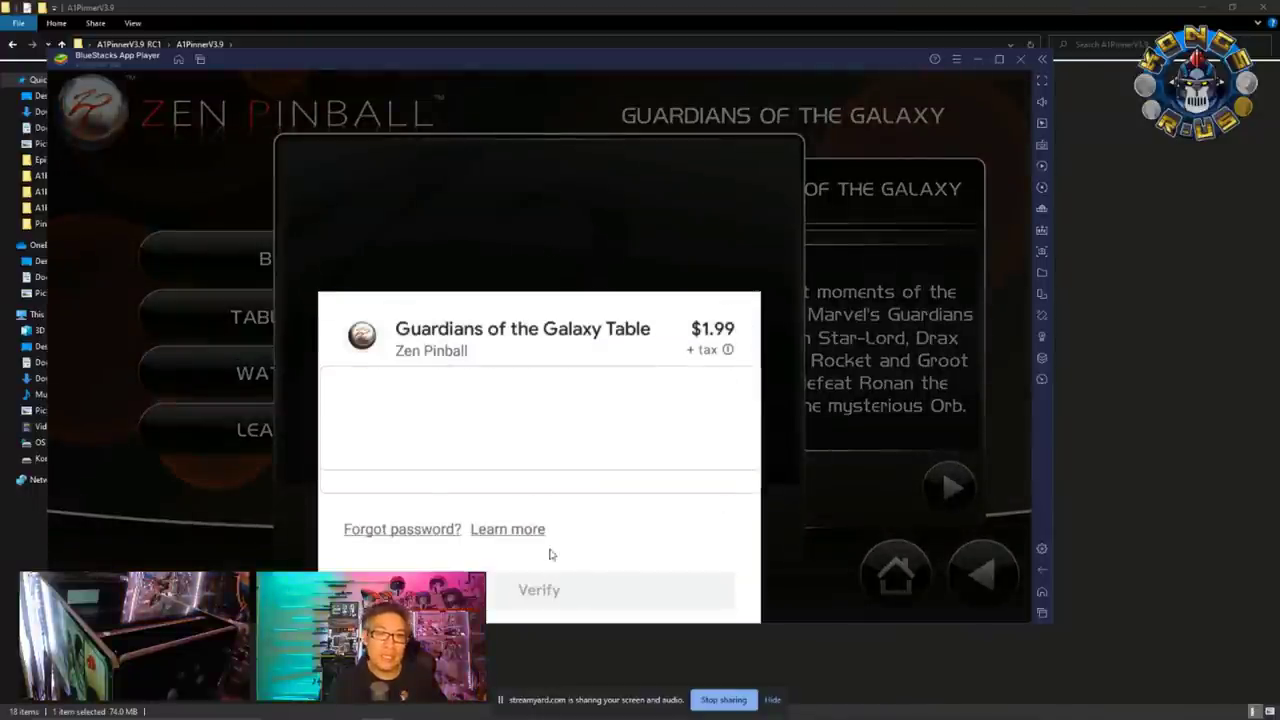
Step: Verify the table purchase with the account password and start downloading the table data
key(ctrl+v)
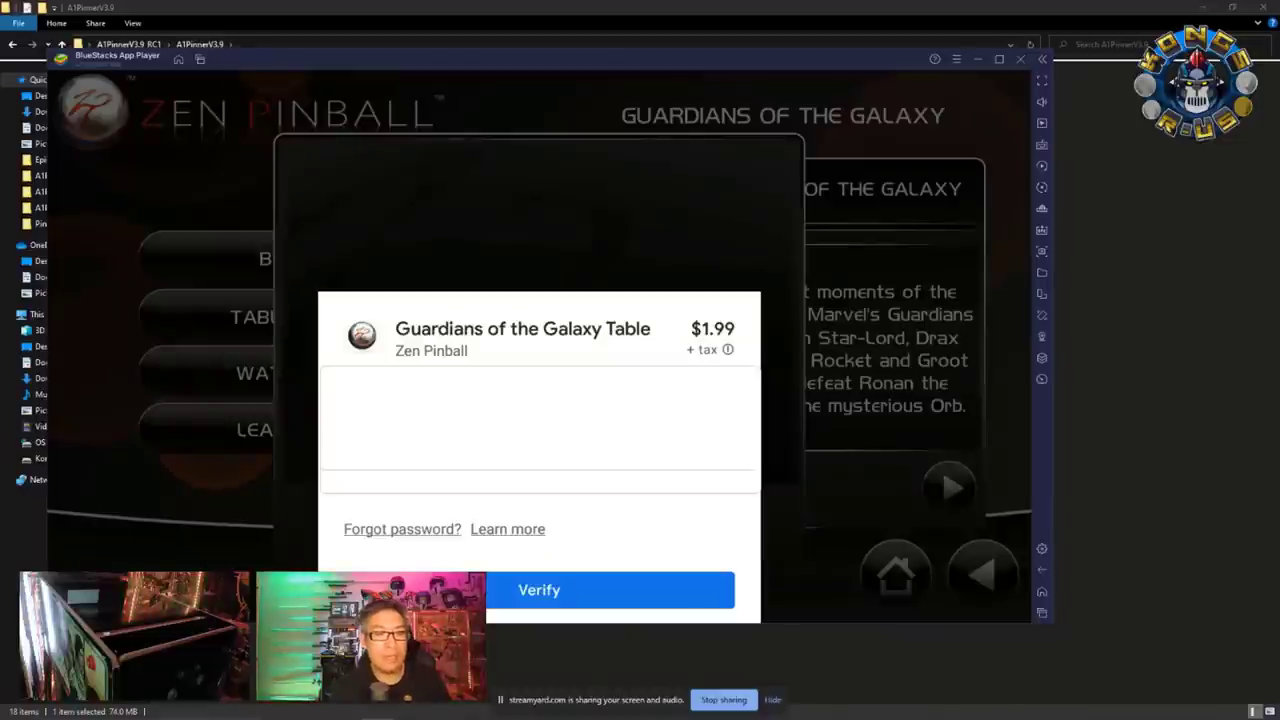
click(576, 589)
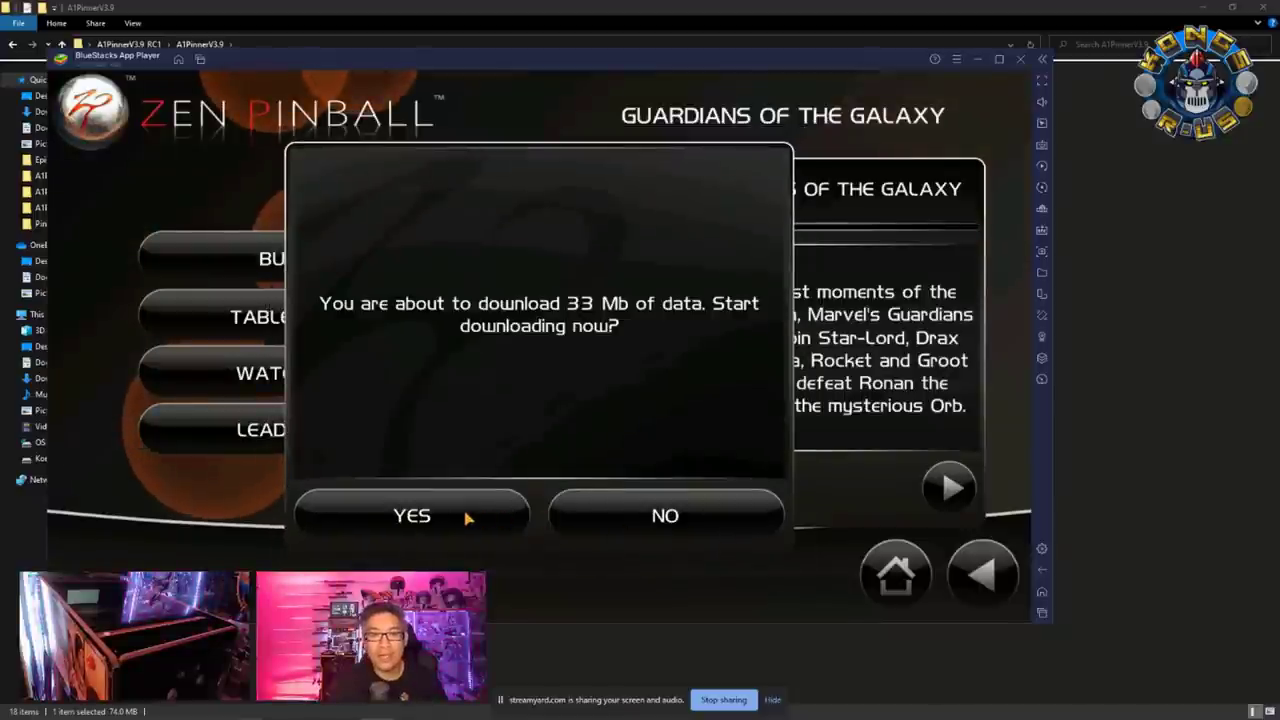
click(466, 517)
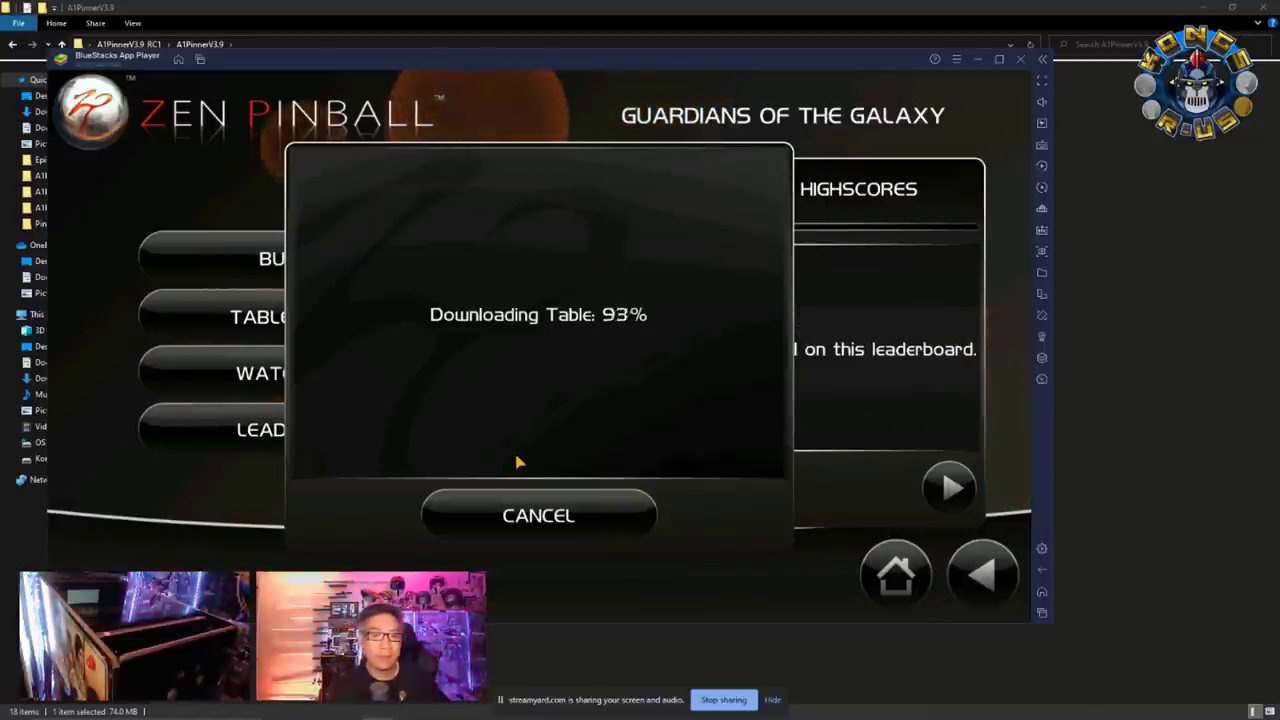
Step: Return through the Marvel tables to Zen Pinball's collection list and go back to the BlueStacks home screen
click(988, 578)
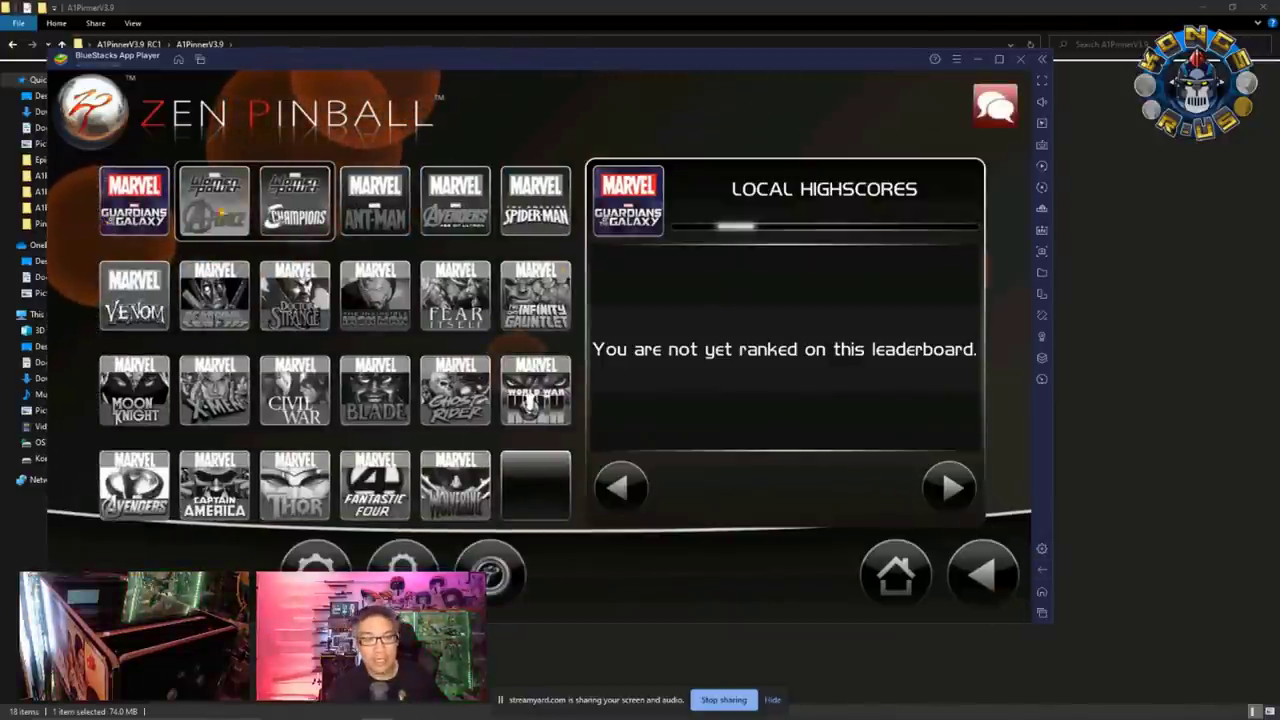
click(984, 574)
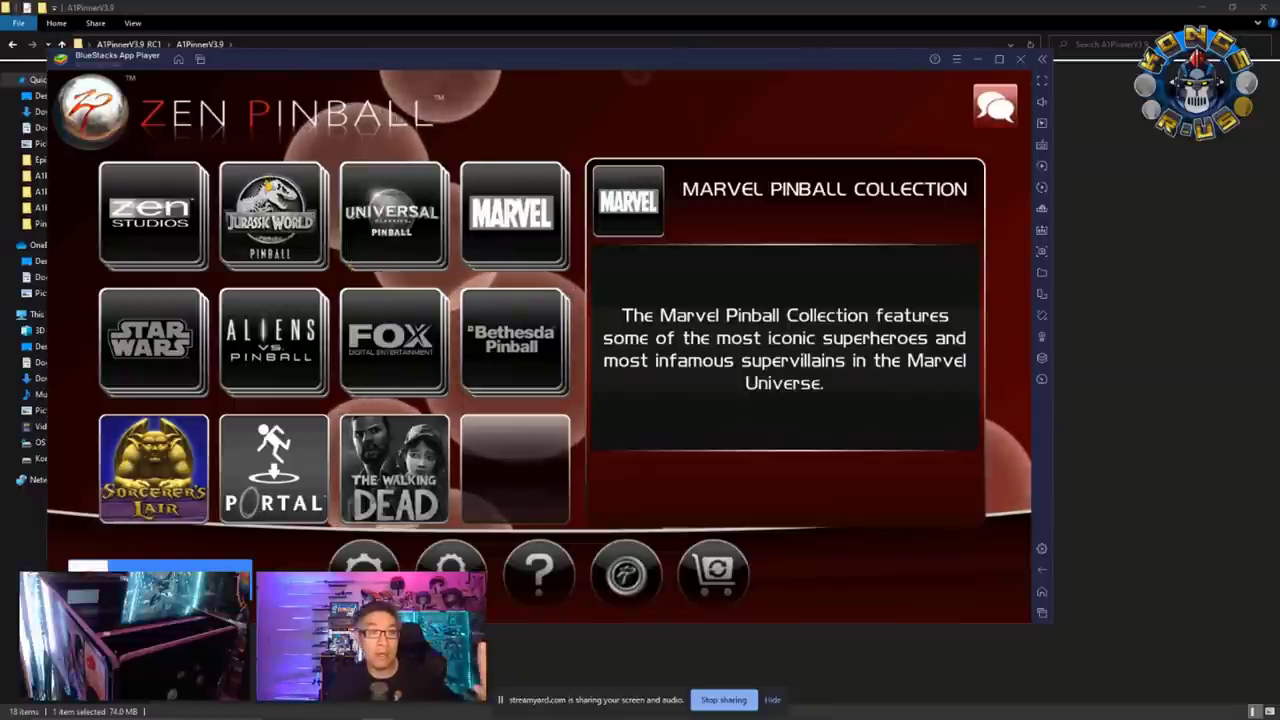
click(178, 60)
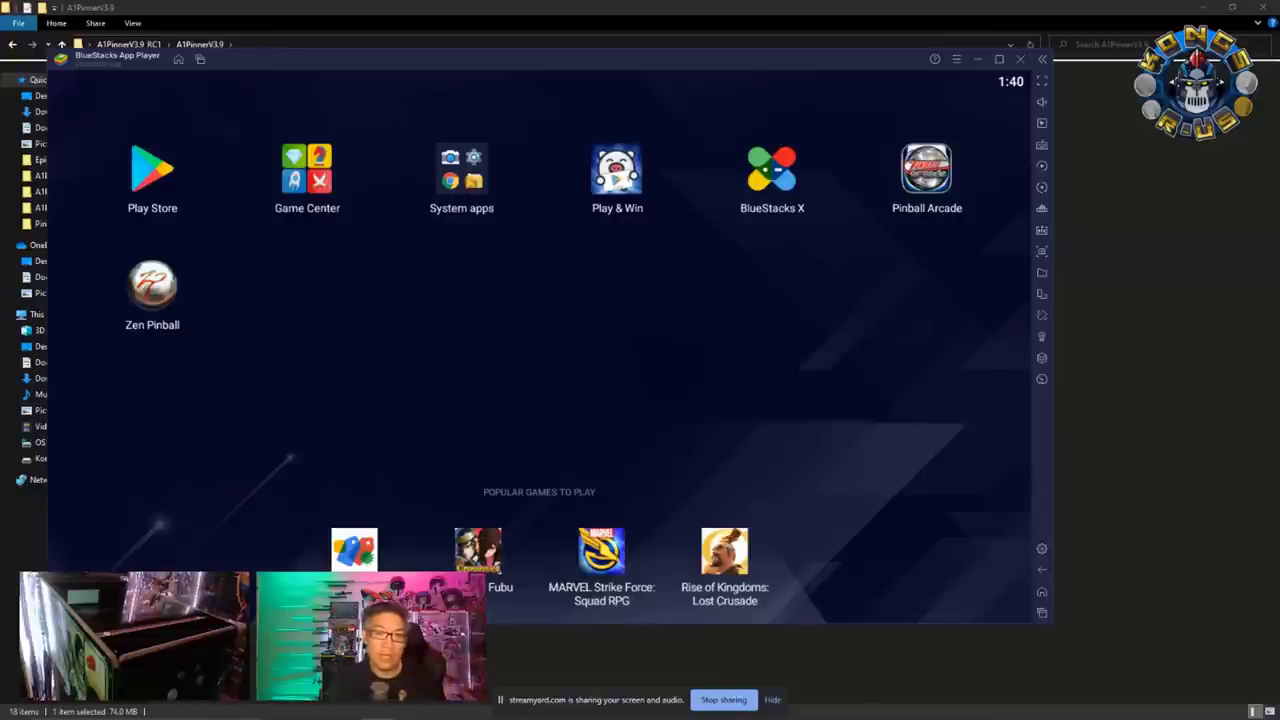
Step: Open Media Manager from the system apps and browse to sdcard/Android/data/com.zenstudios.ZenPinball/files
click(461, 172)
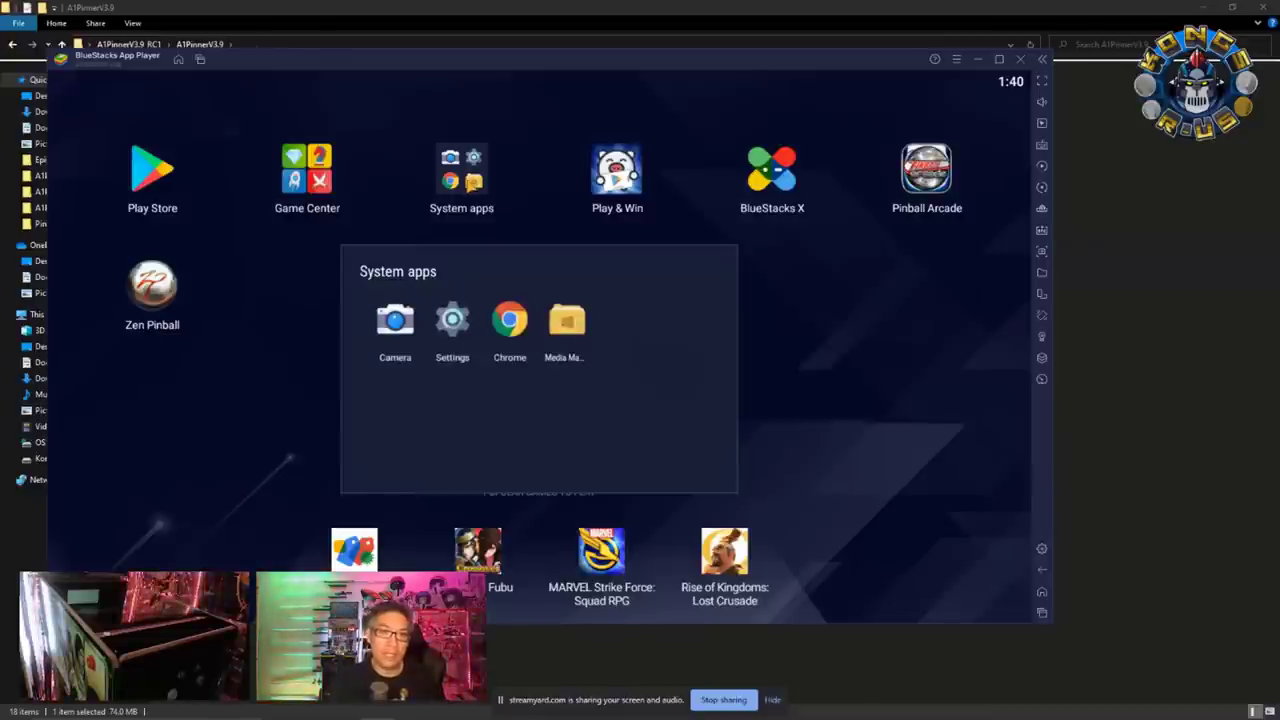
click(567, 321)
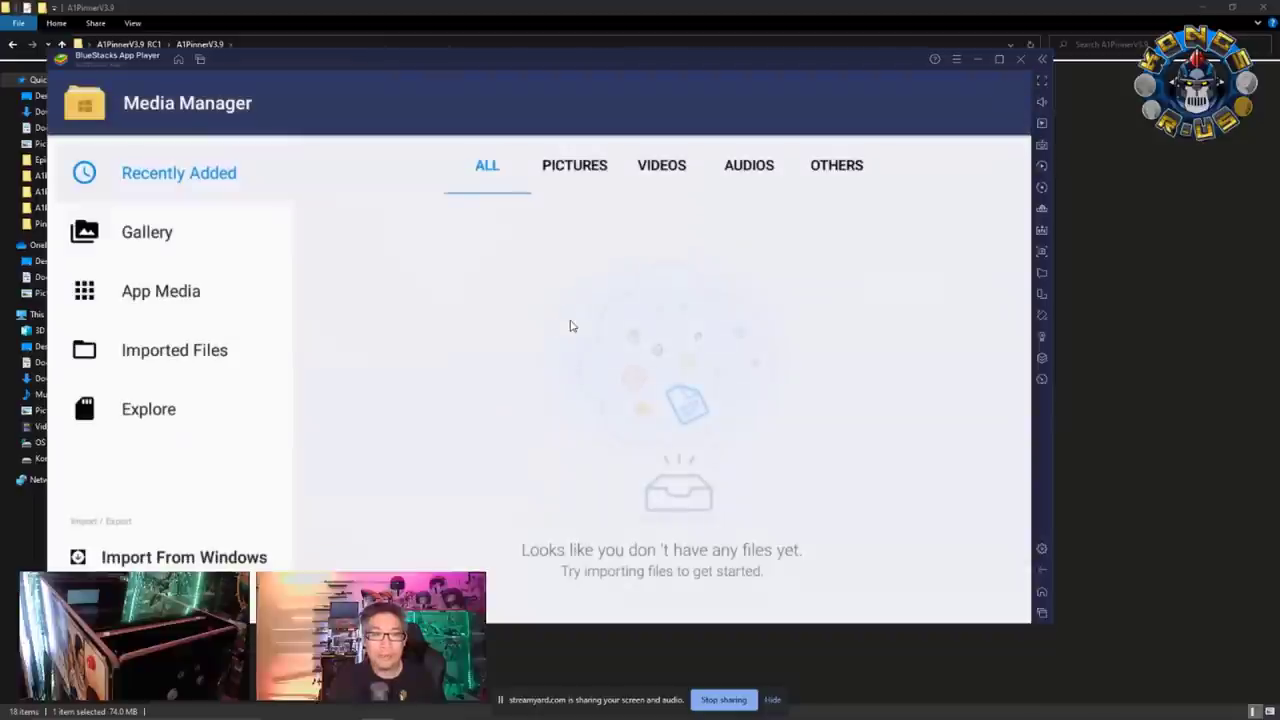
click(138, 413)
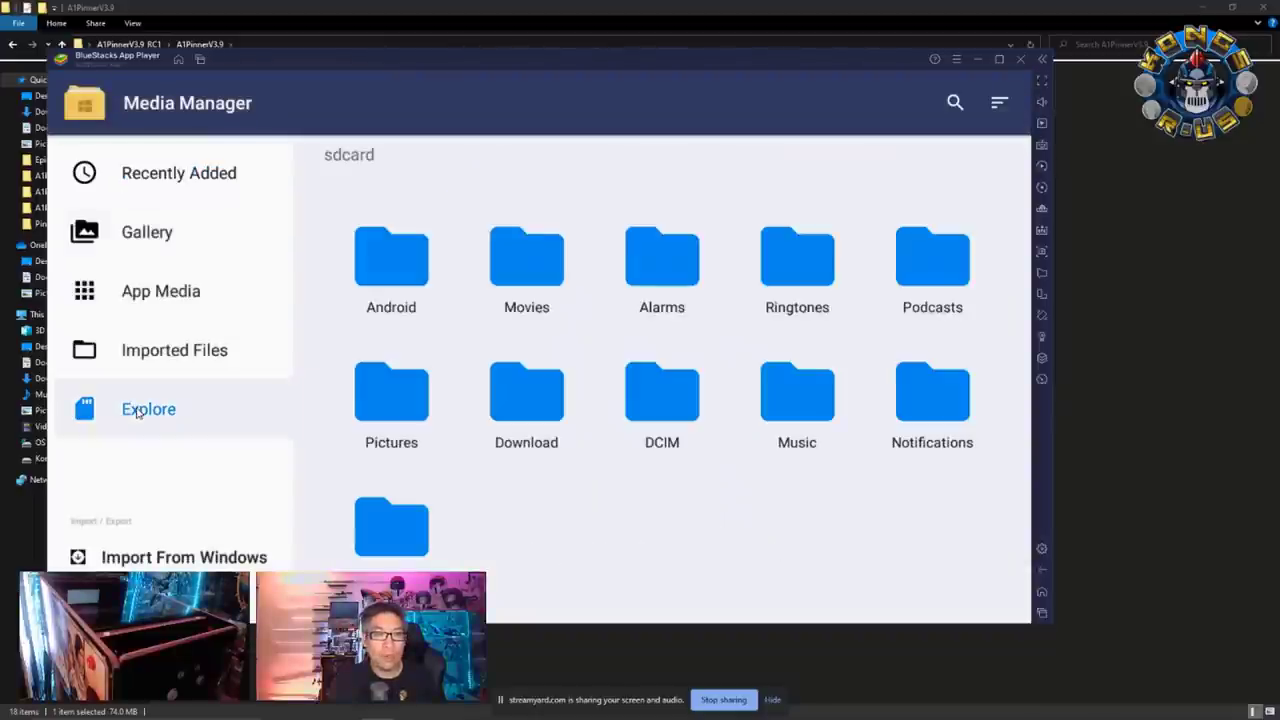
click(402, 270)
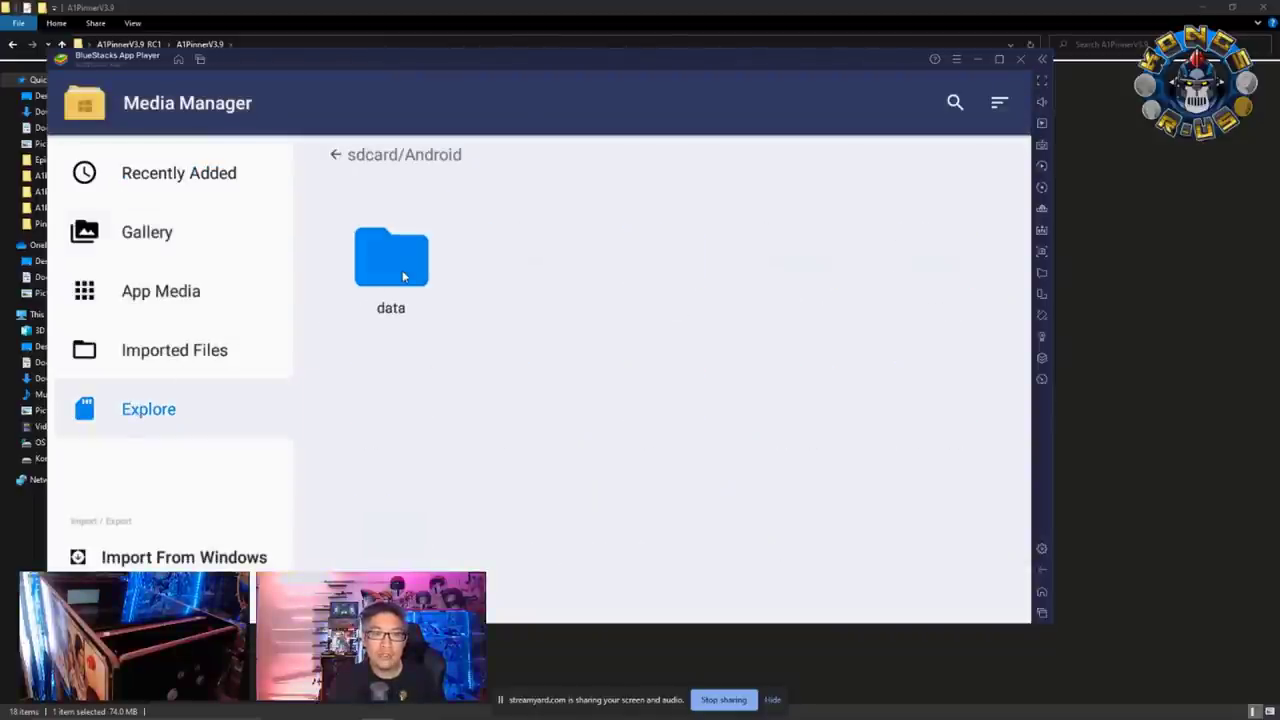
click(404, 284)
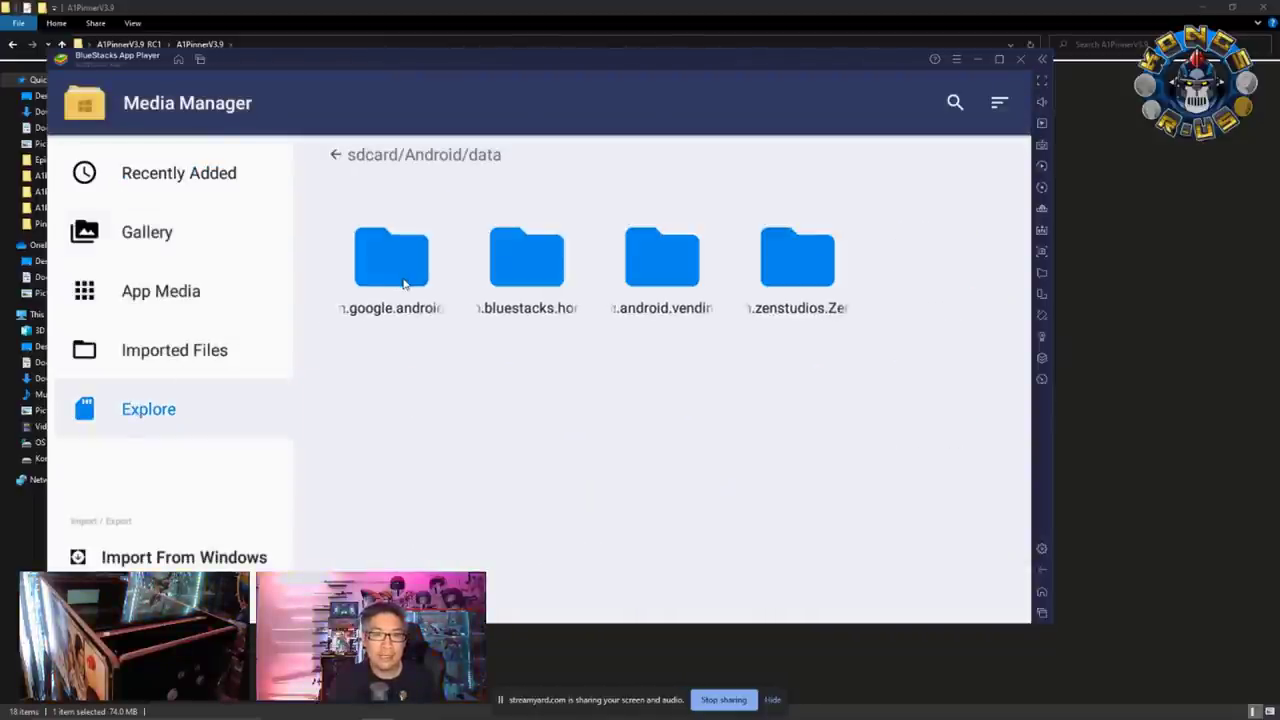
click(798, 269)
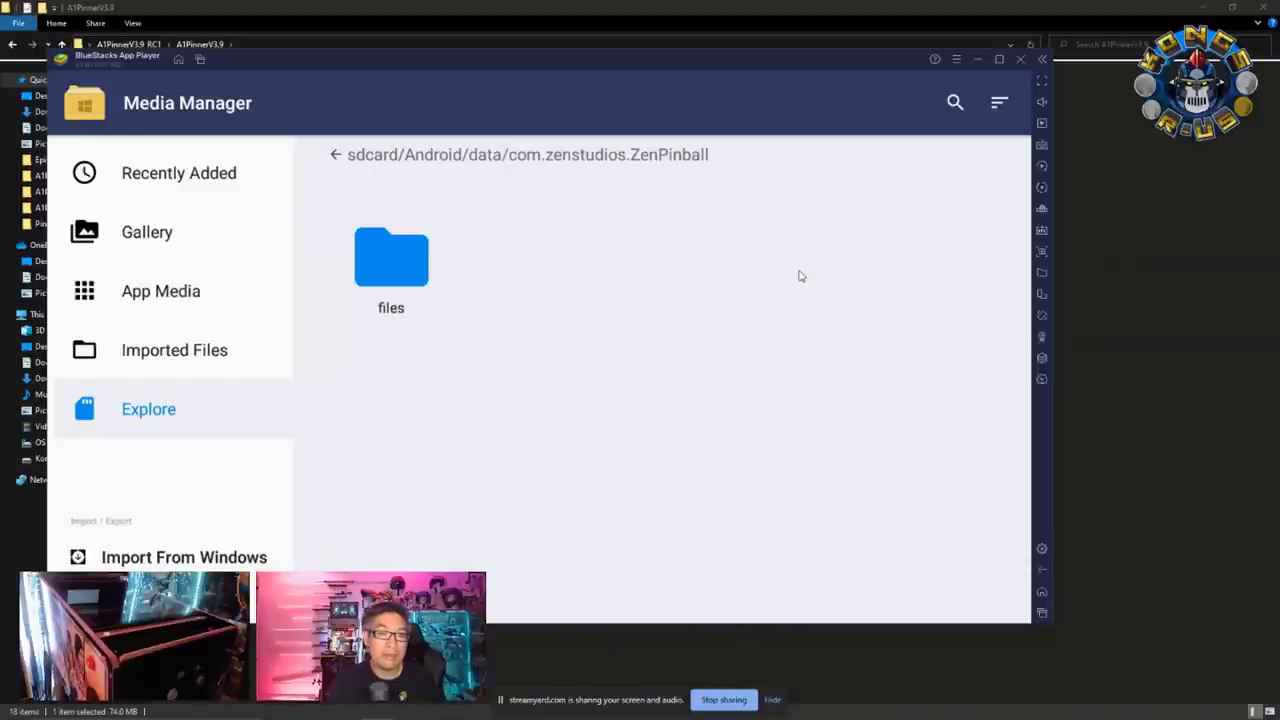
click(393, 264)
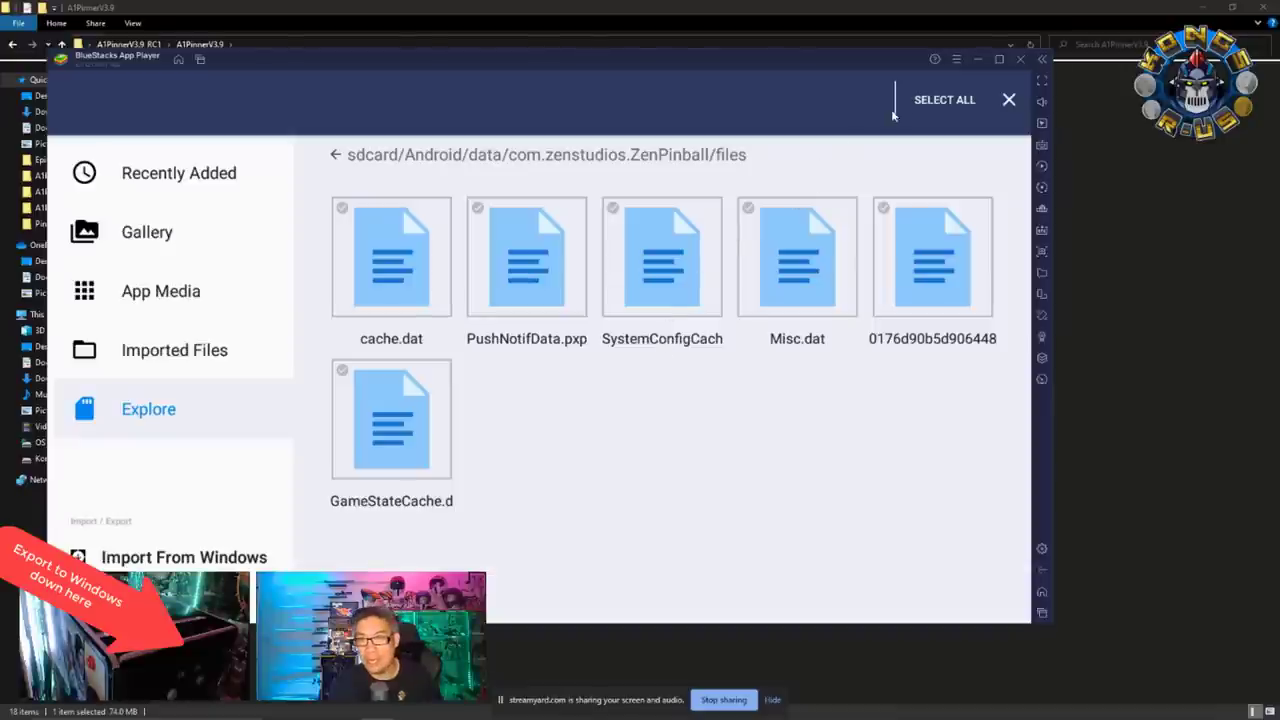
Step: Export all the Zen Pinball files to Windows into a new desktop folder named Zen Pinball Tables
click(923, 102)
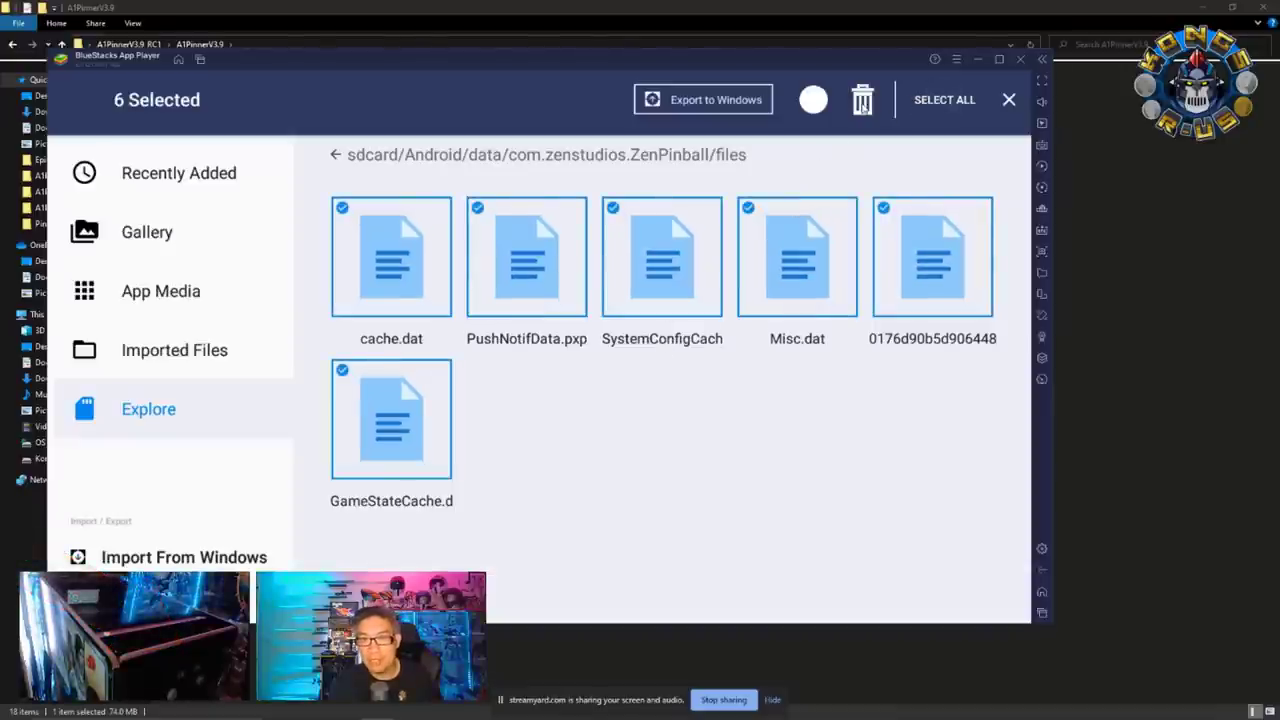
click(705, 103)
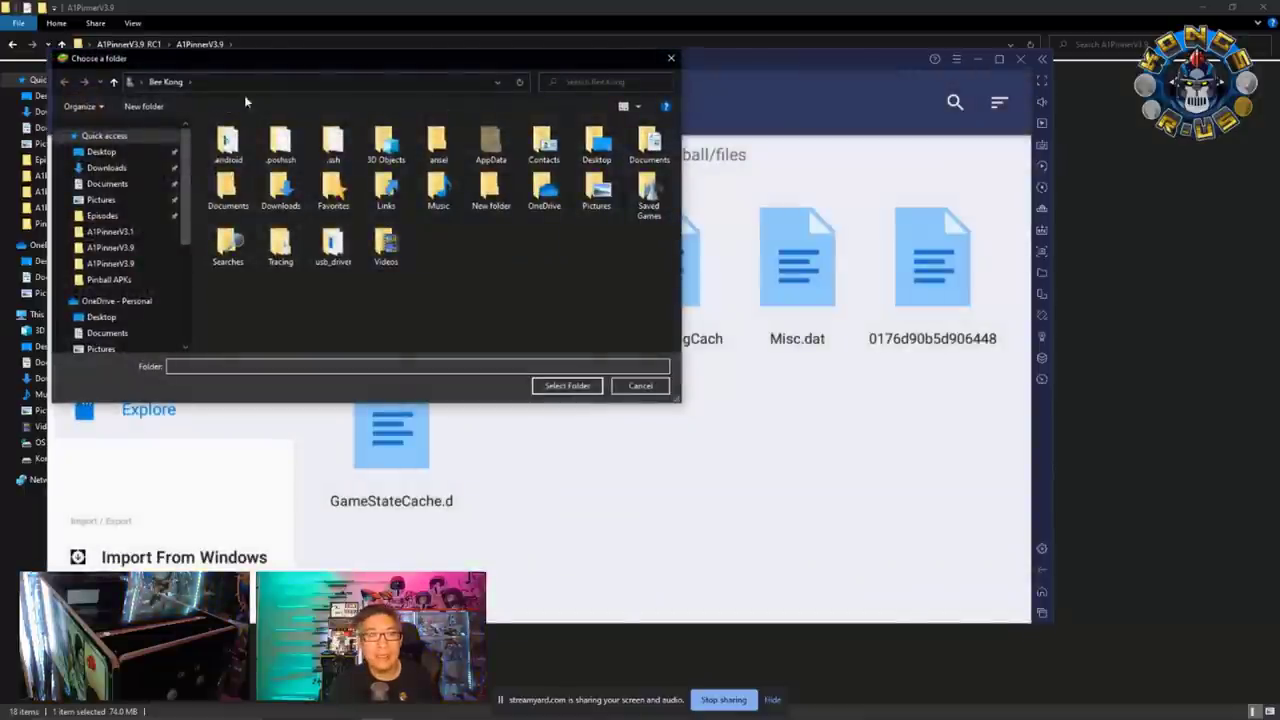
click(102, 153)
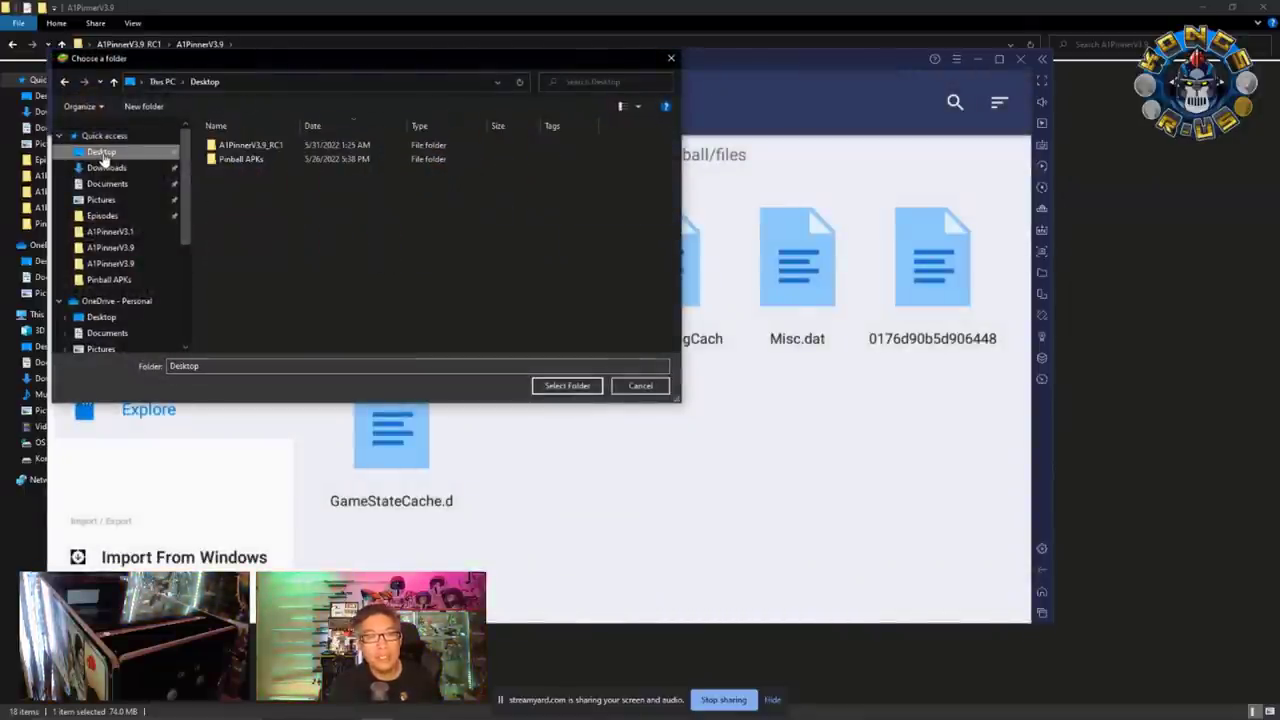
click(143, 106)
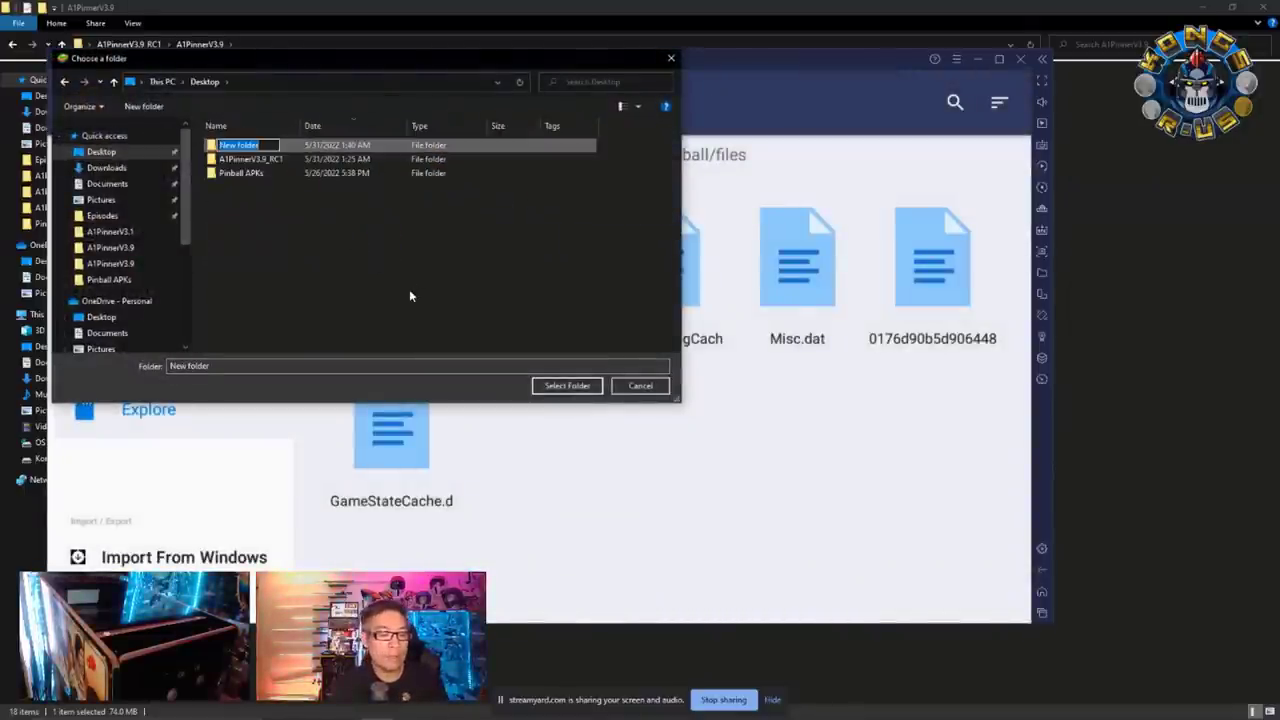
text(Zen Pinball Tables)
key(Return)
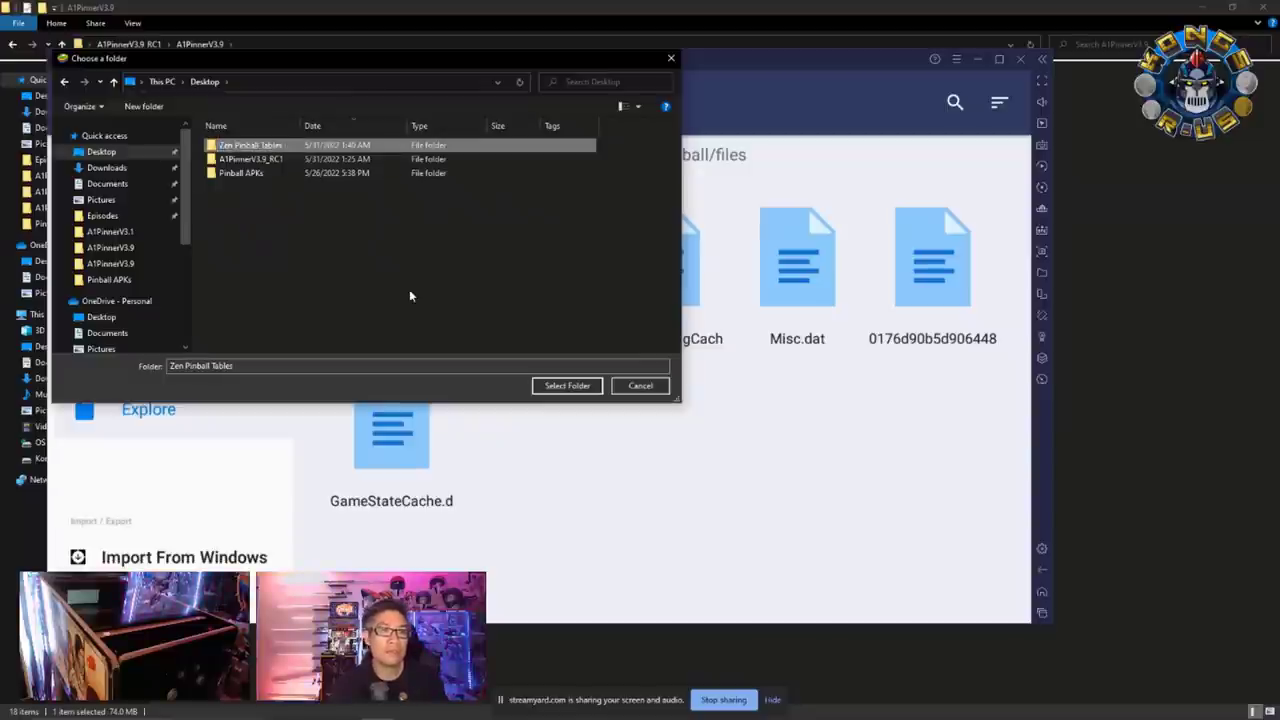
click(557, 390)
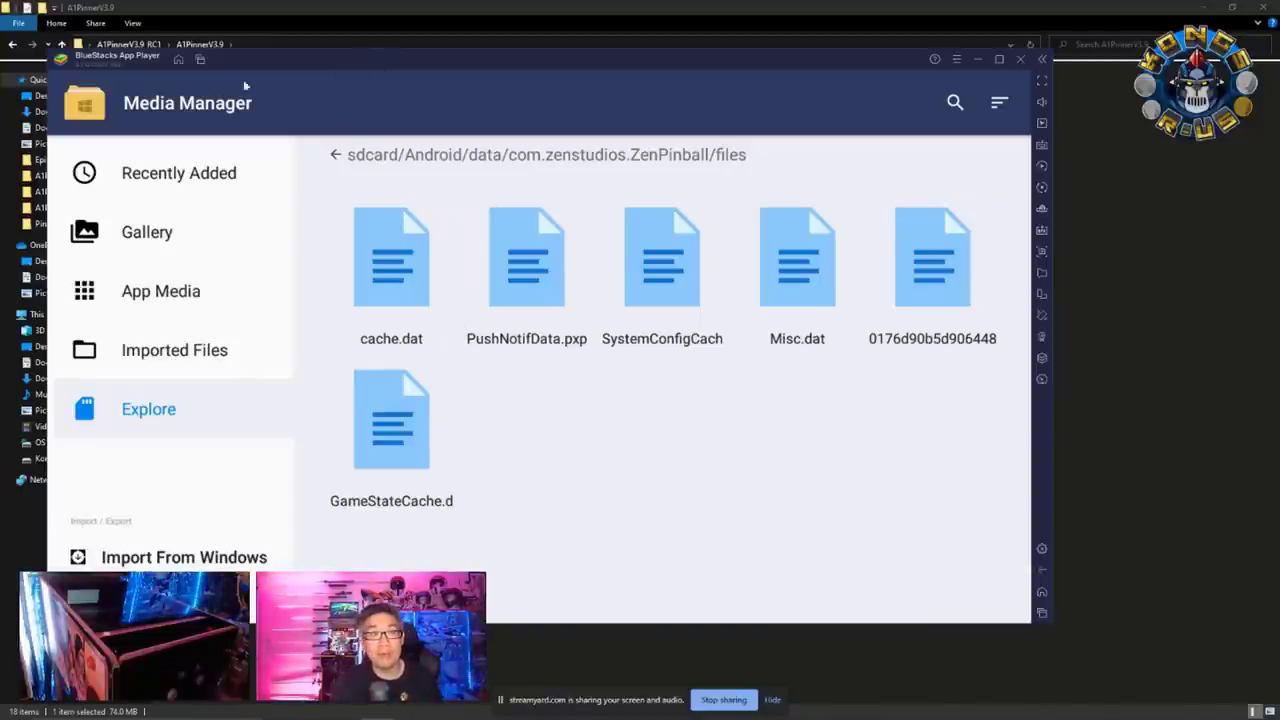
Step: Return to A1Pinner and fix the Zen Pinball table names using the Zen Pinball Tables folder on the desktop
click(979, 60)
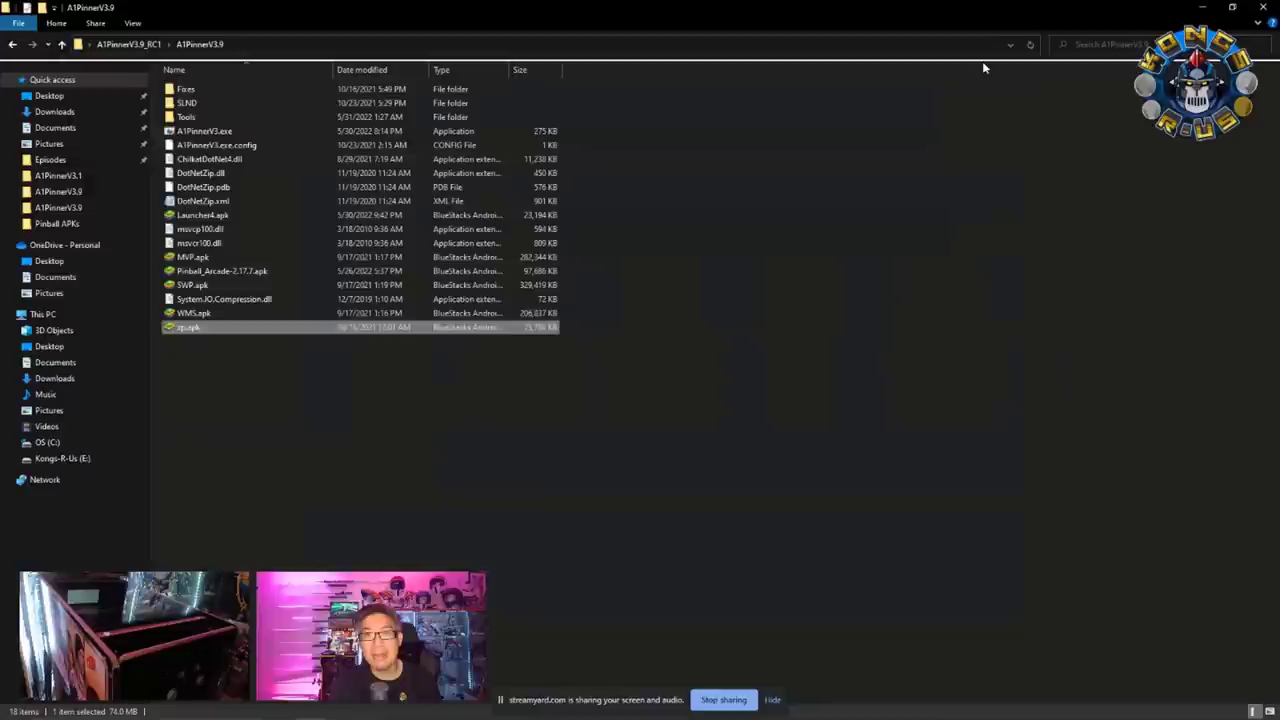
click(1204, 8)
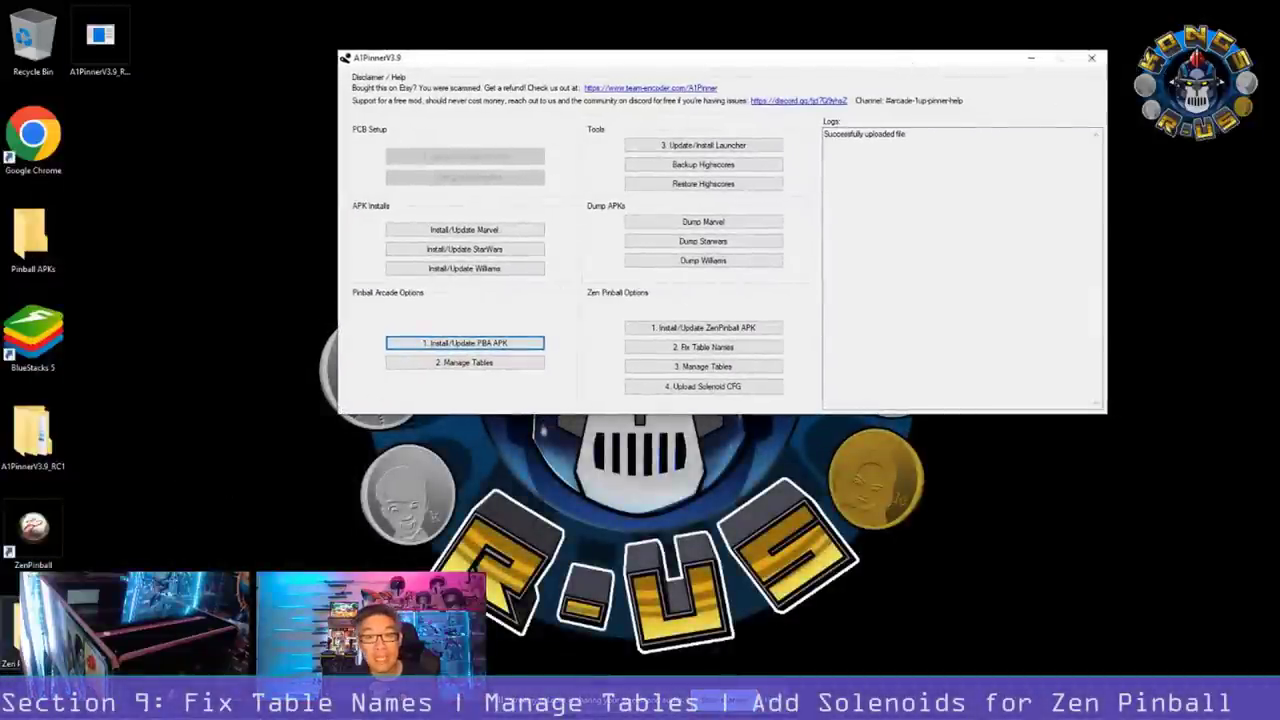
click(717, 352)
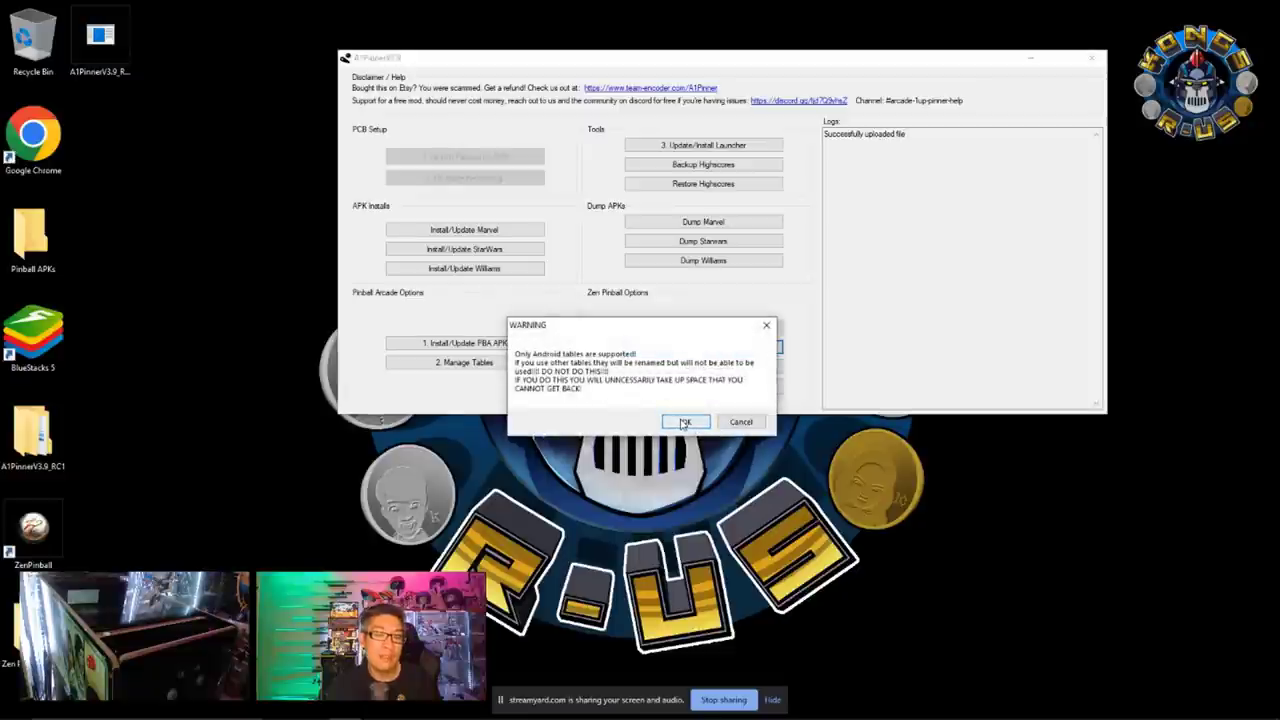
click(685, 422)
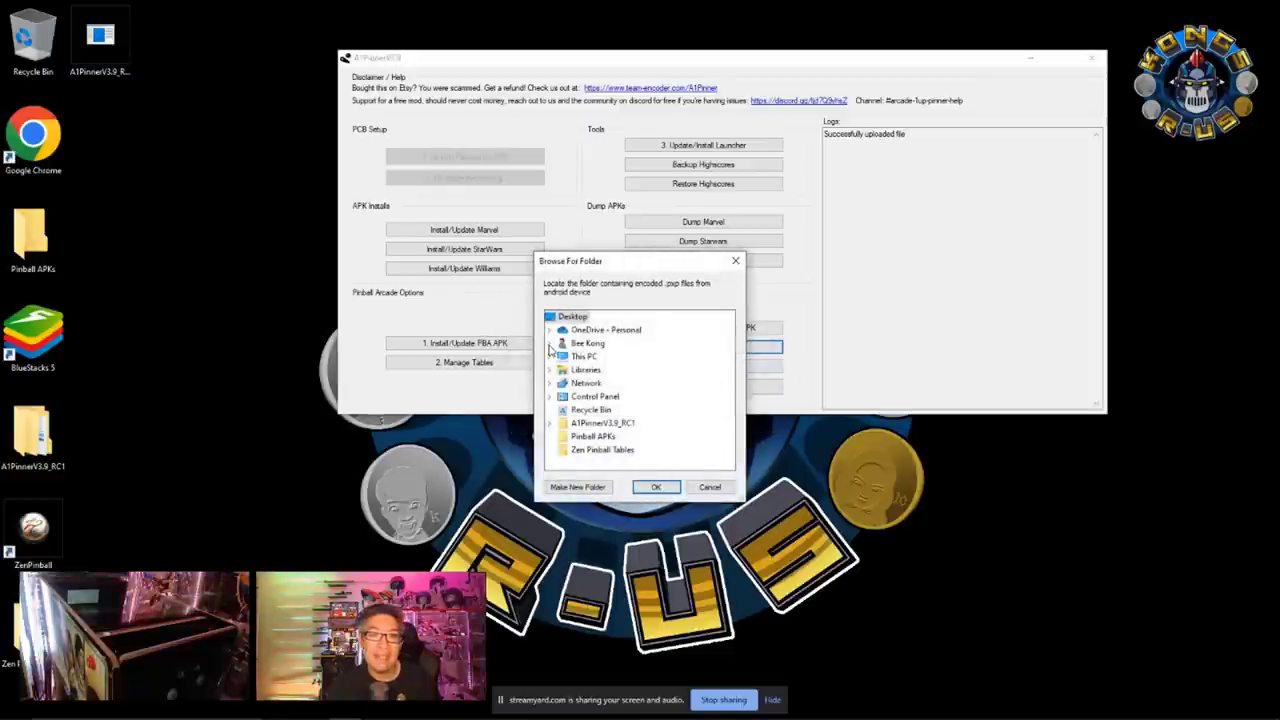
click(549, 330)
click(562, 343)
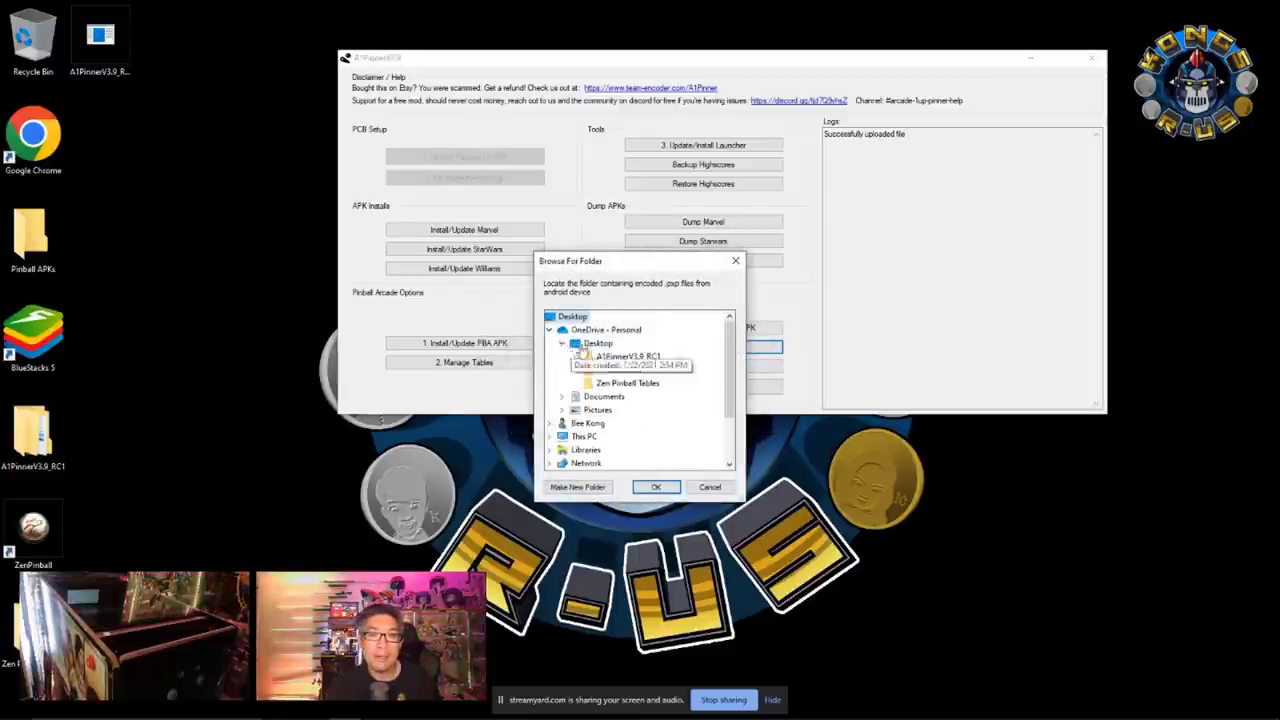
click(615, 383)
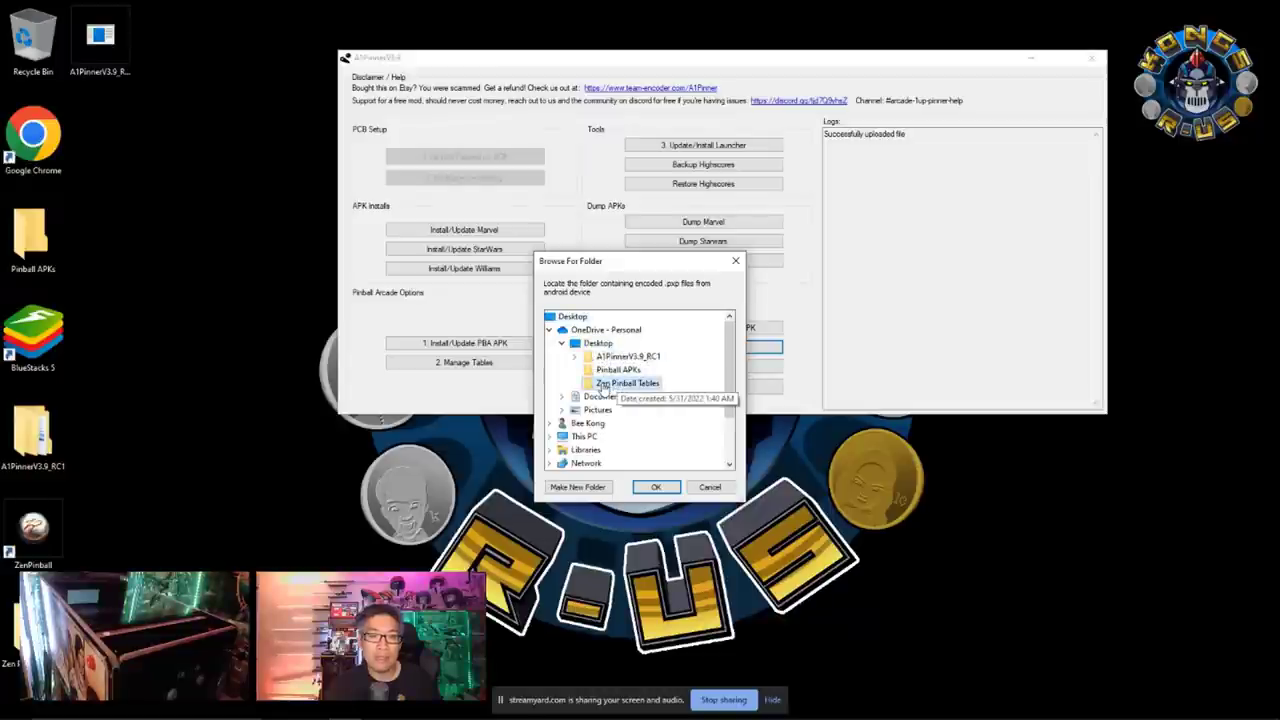
click(657, 488)
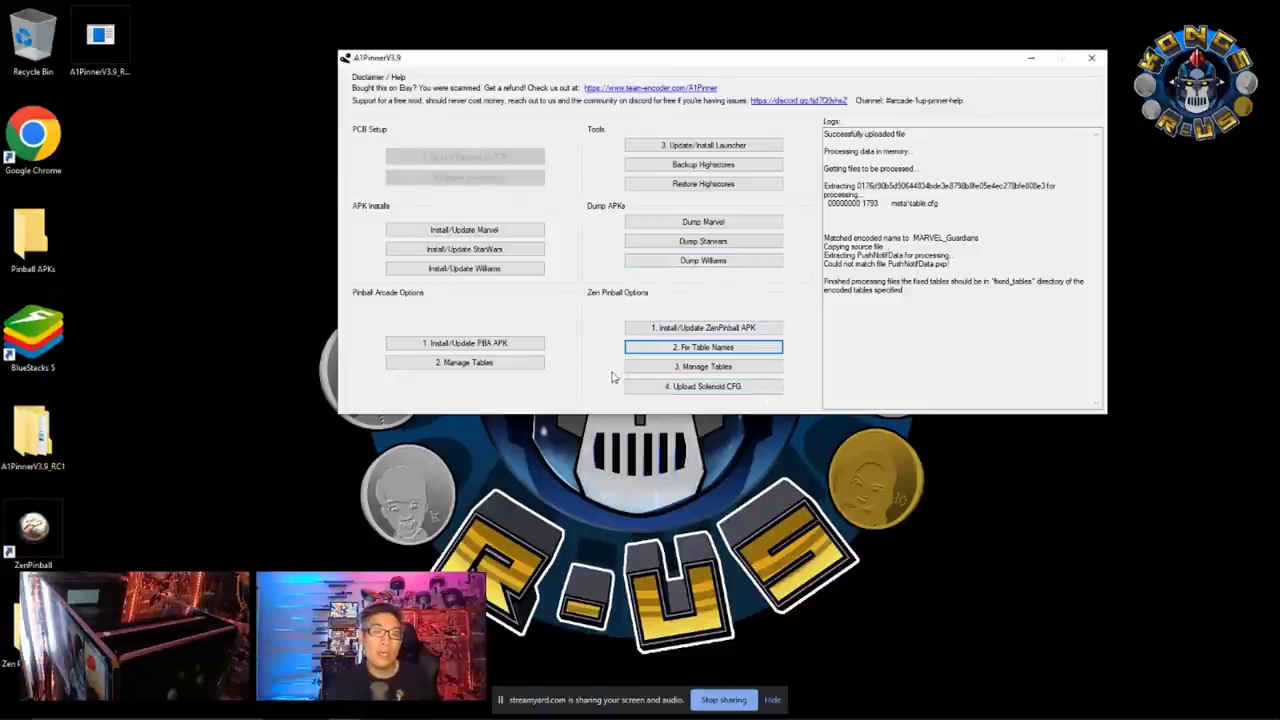
Step: Open the Zen Pinball table manager and load the fixed_tables folder inside Zen Pinball Tables as the local directory
click(713, 367)
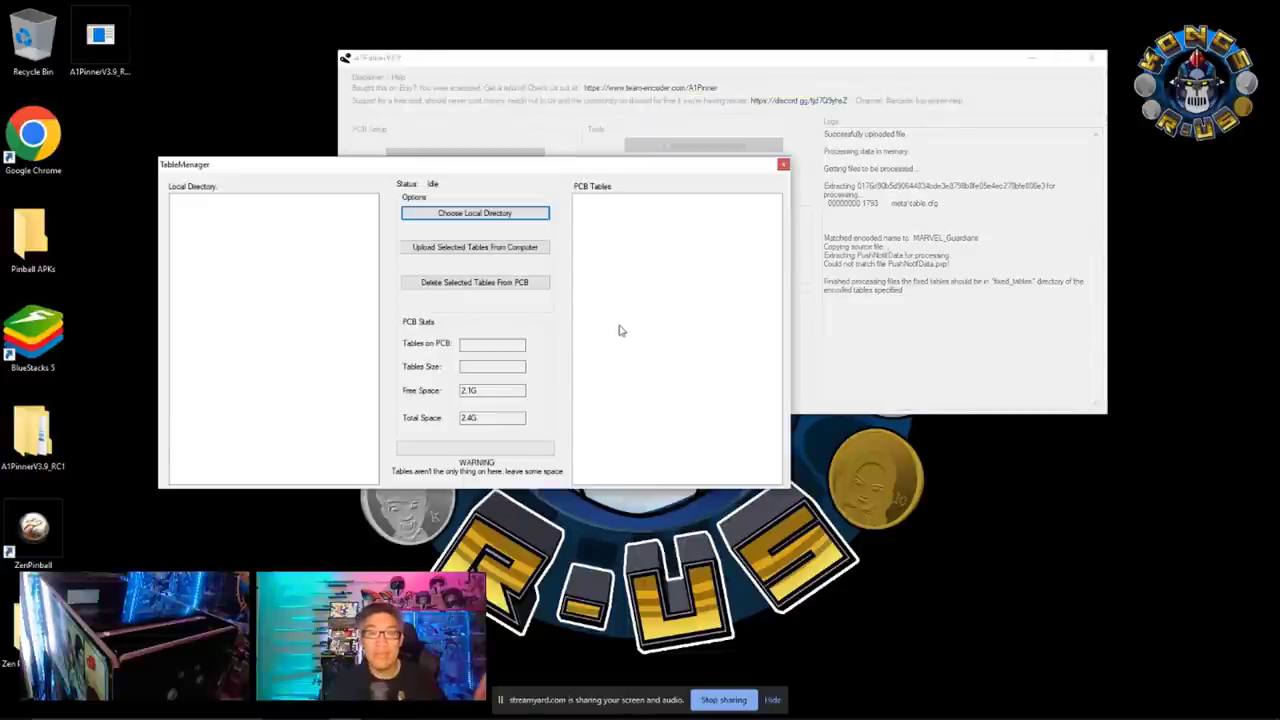
click(469, 214)
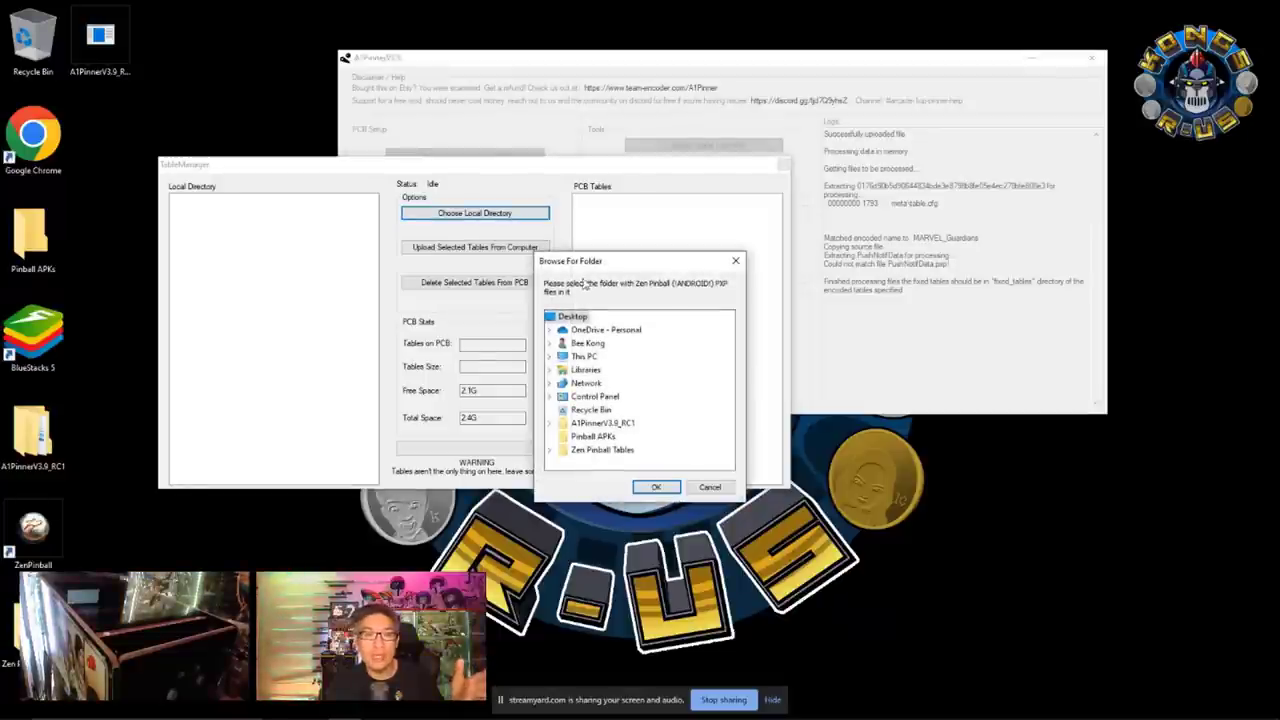
click(550, 331)
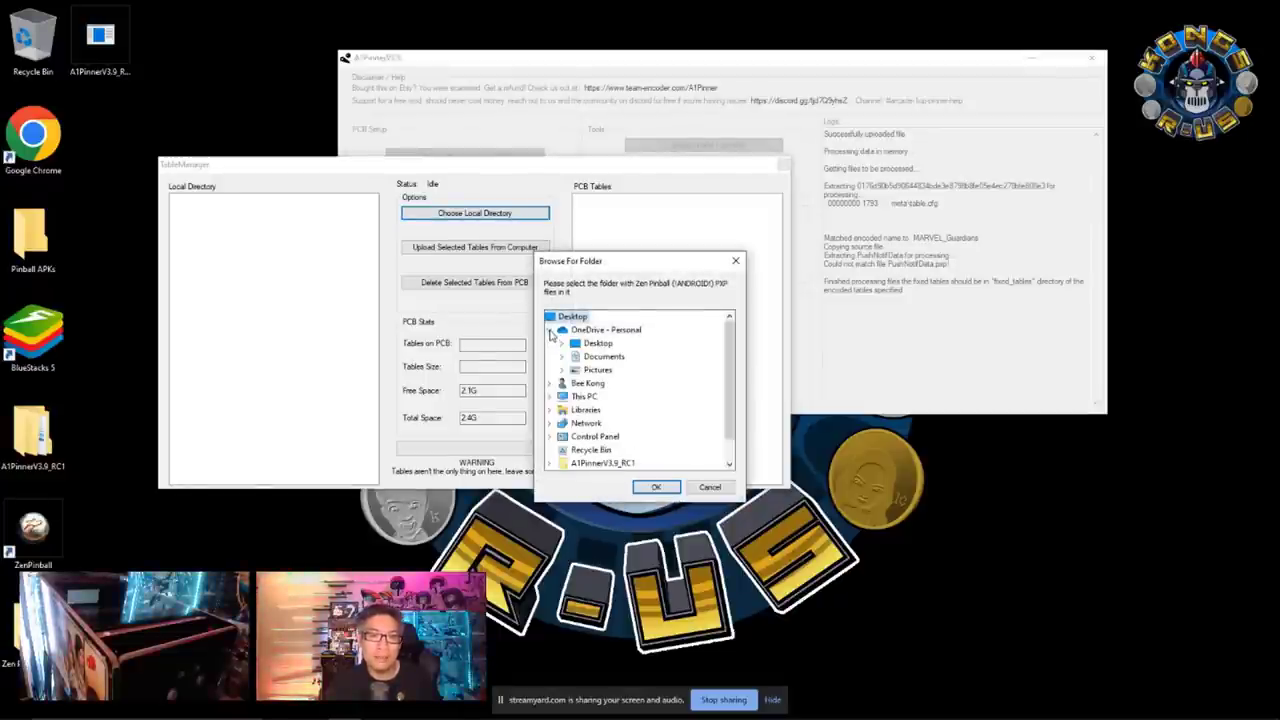
click(564, 344)
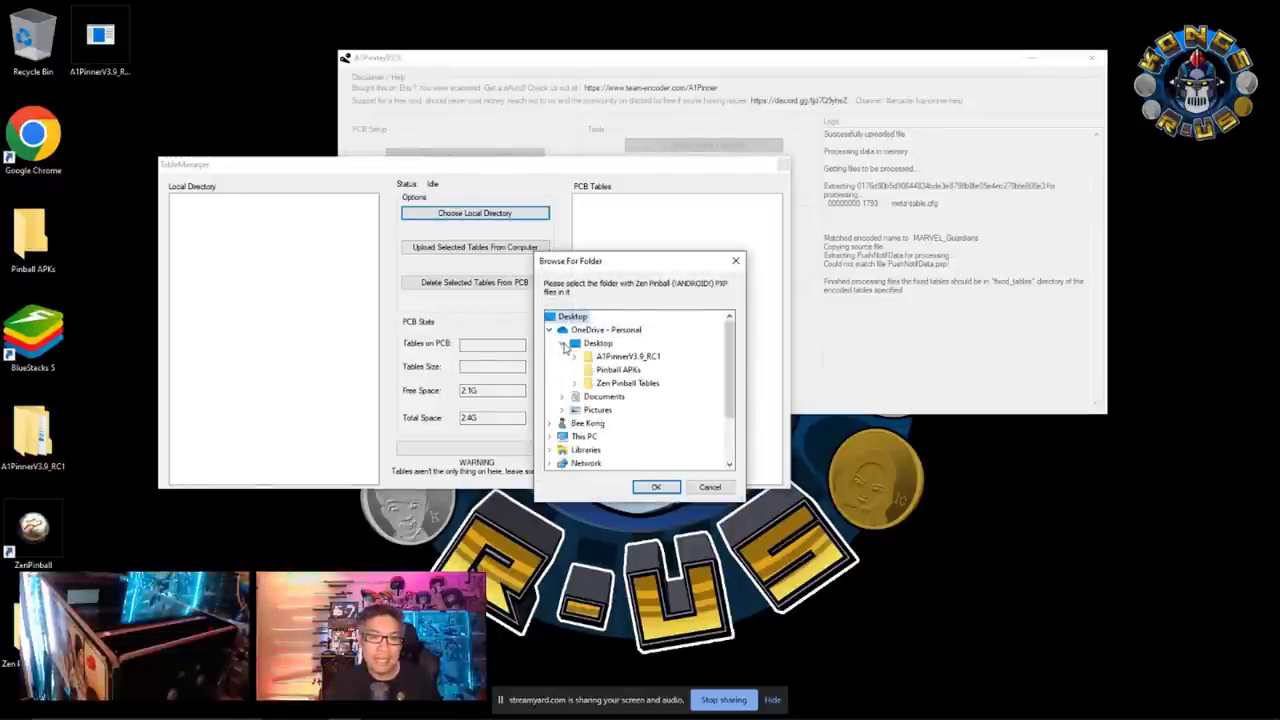
click(578, 385)
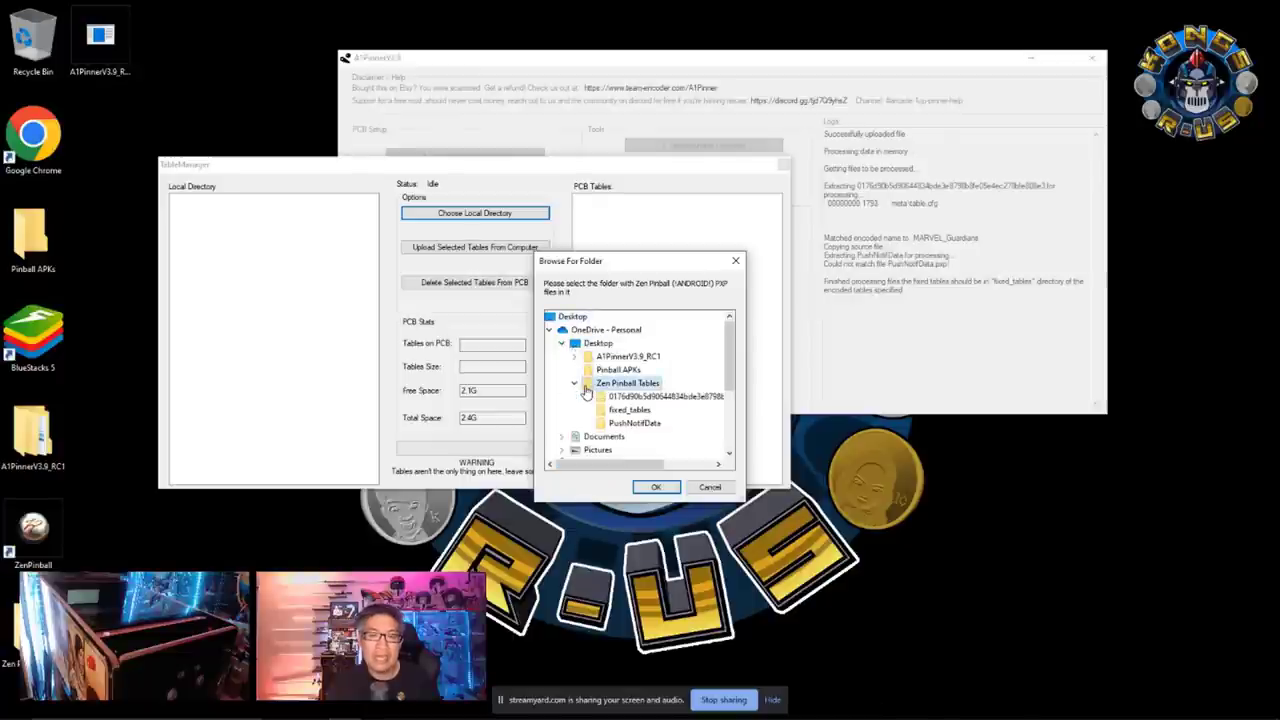
click(630, 412)
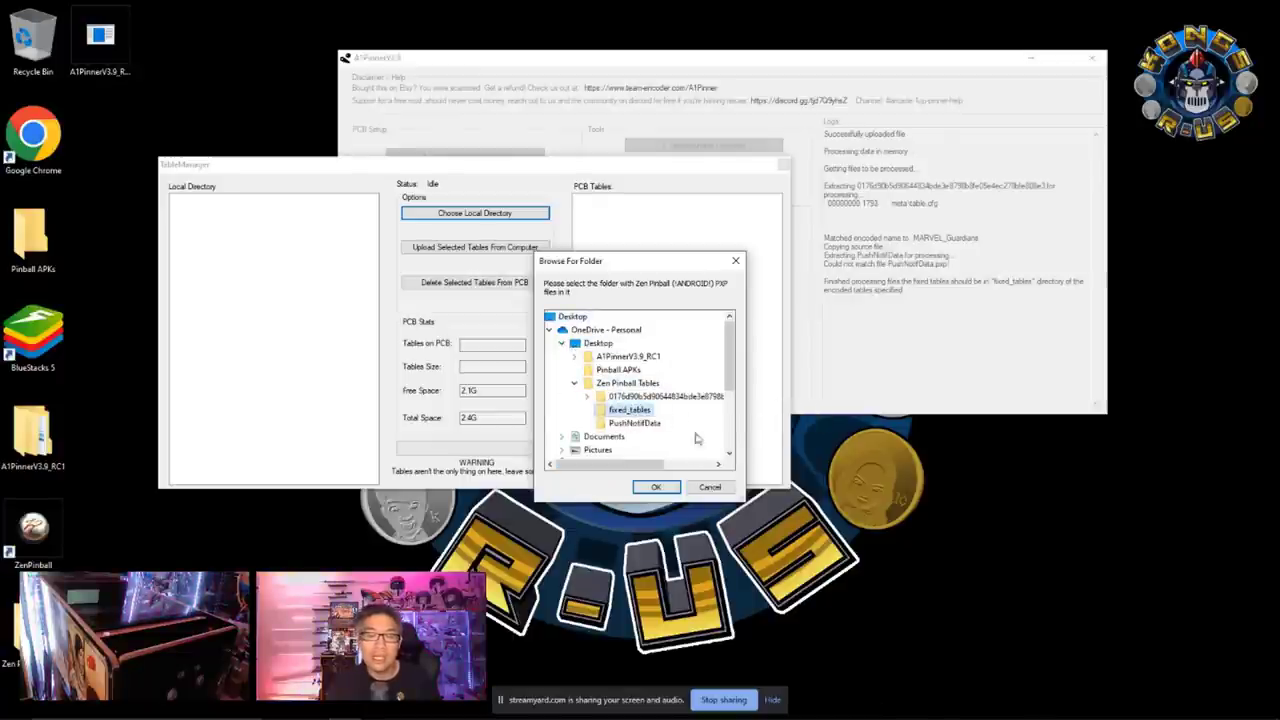
click(657, 488)
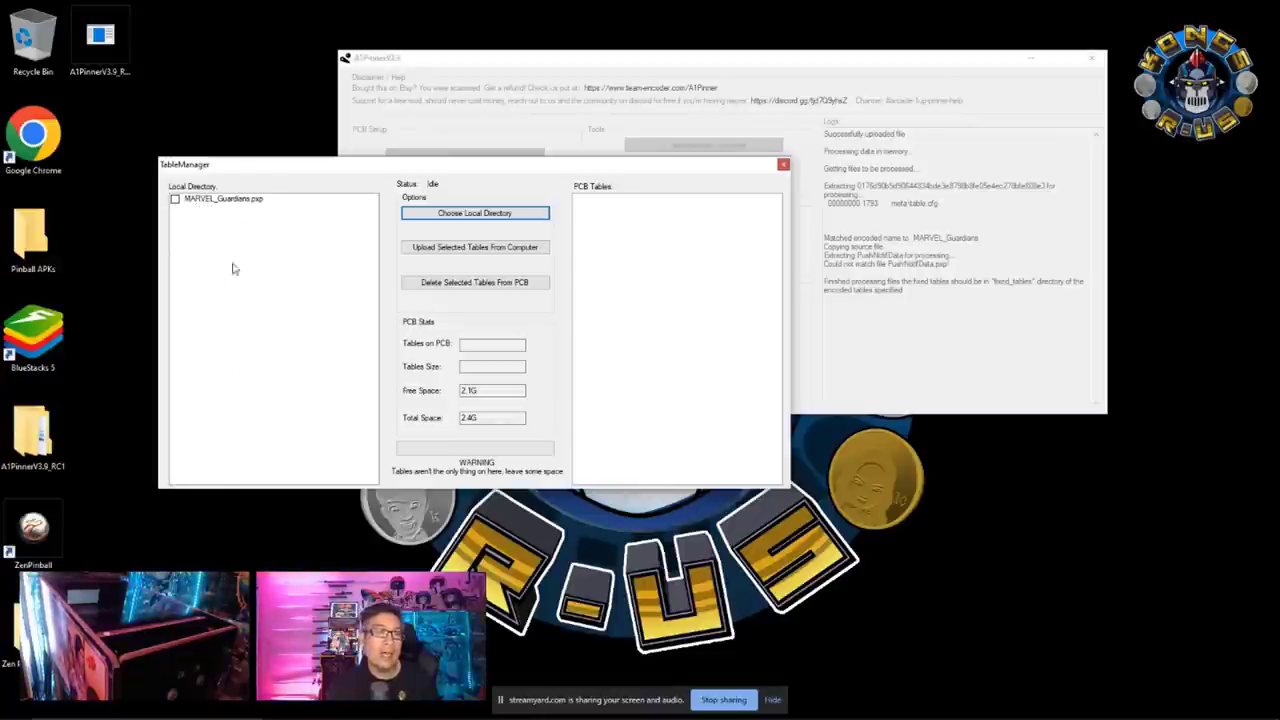
Step: Add the tables from the fixed_tables folder in Documents/Pinball Tables/zen pinball to the local directory list
click(496, 216)
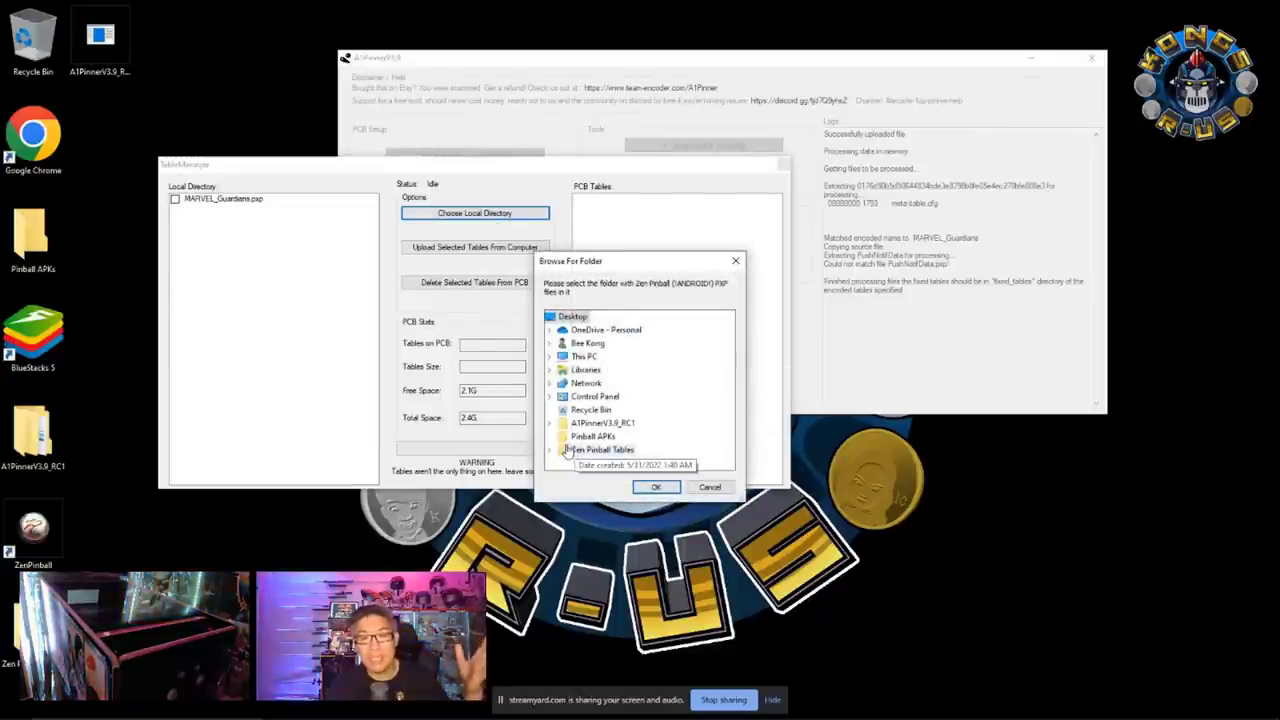
click(549, 331)
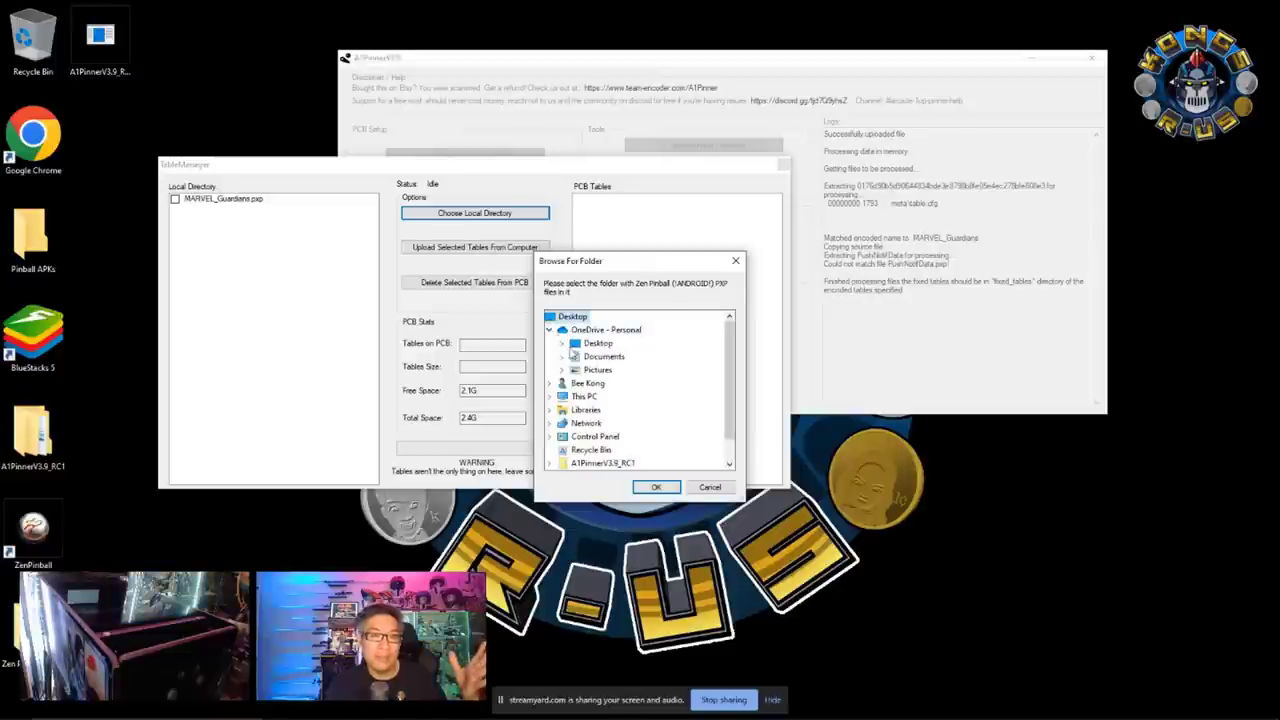
click(561, 356)
scroll(620, 362, down, 5)
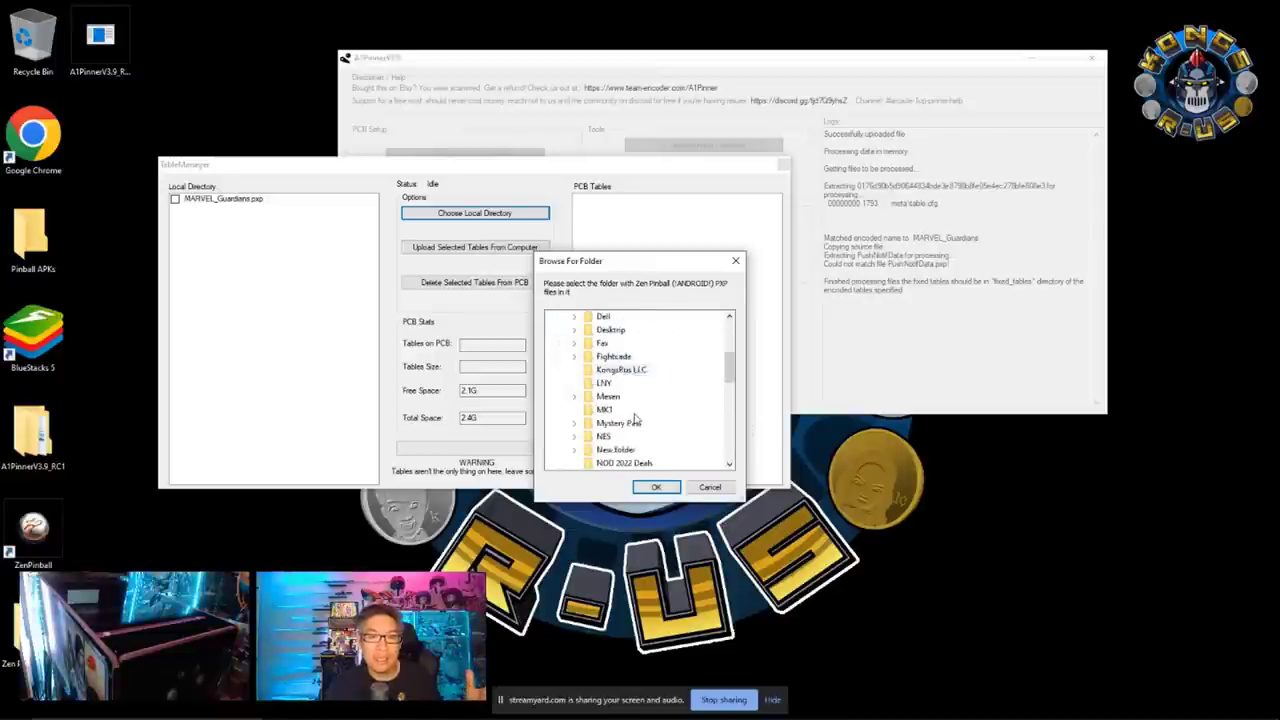
click(587, 424)
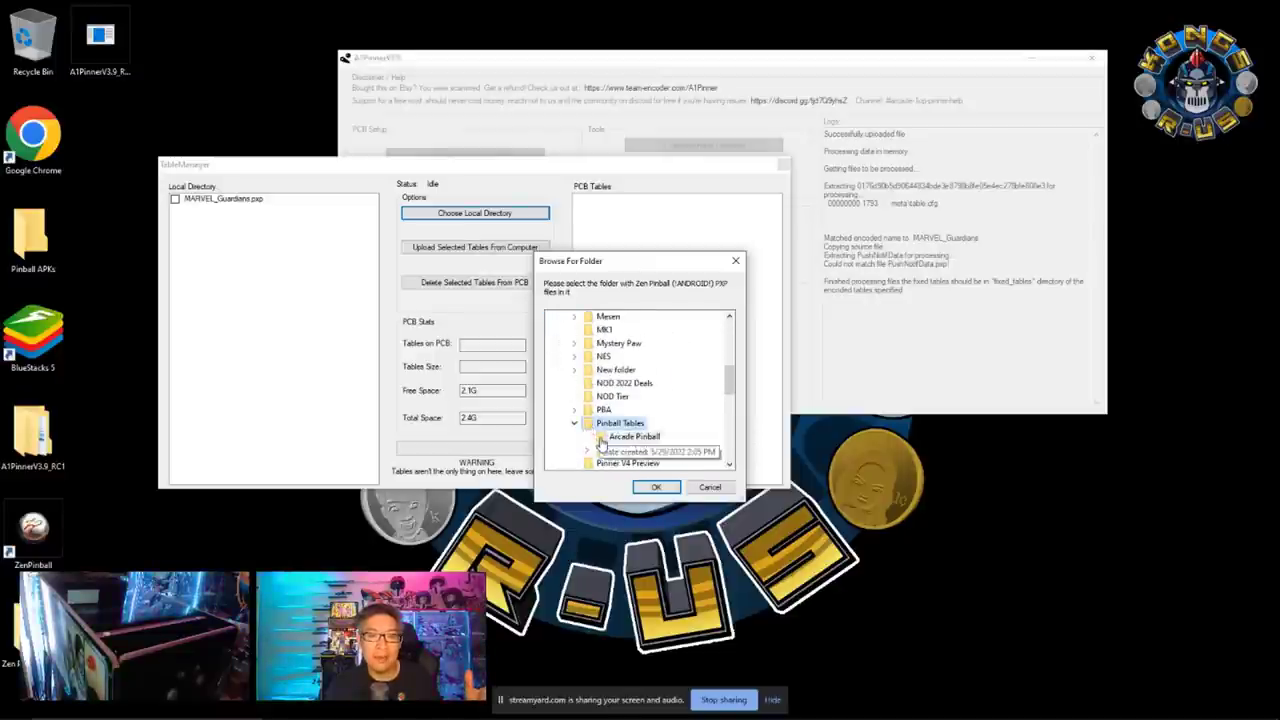
double_click(612, 450)
scroll(640, 410, down, 3)
click(641, 410)
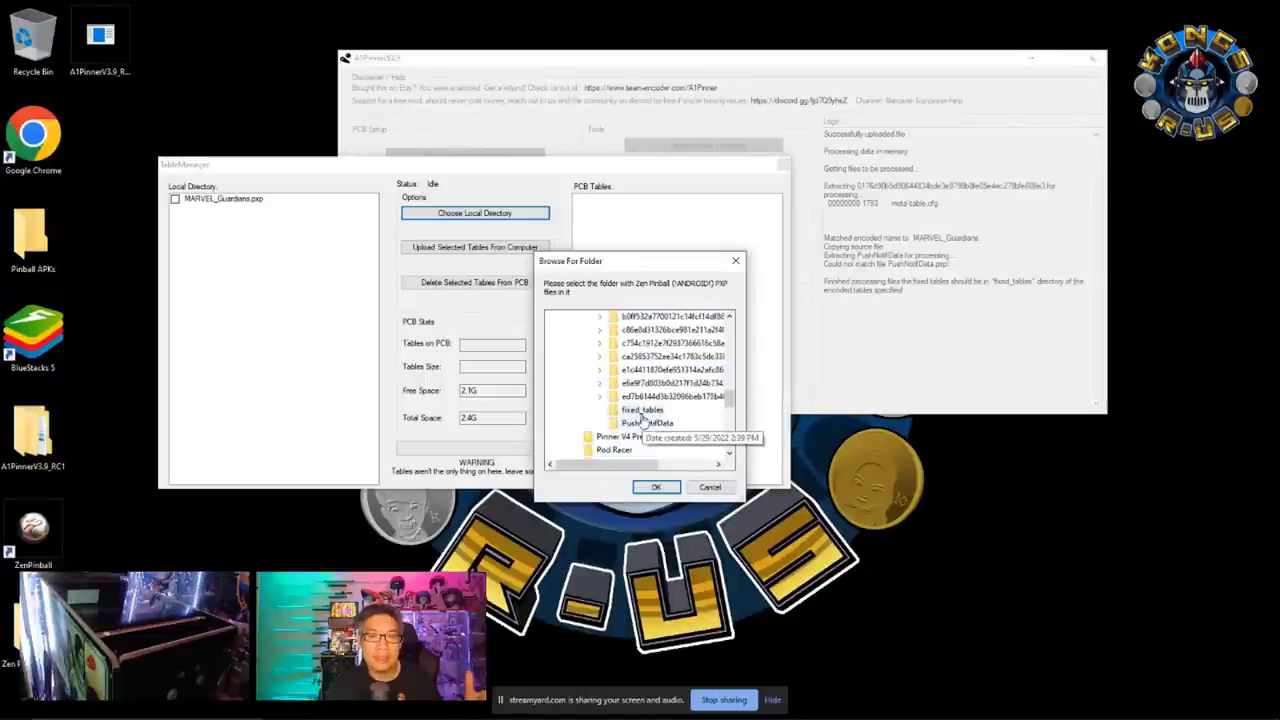
click(656, 487)
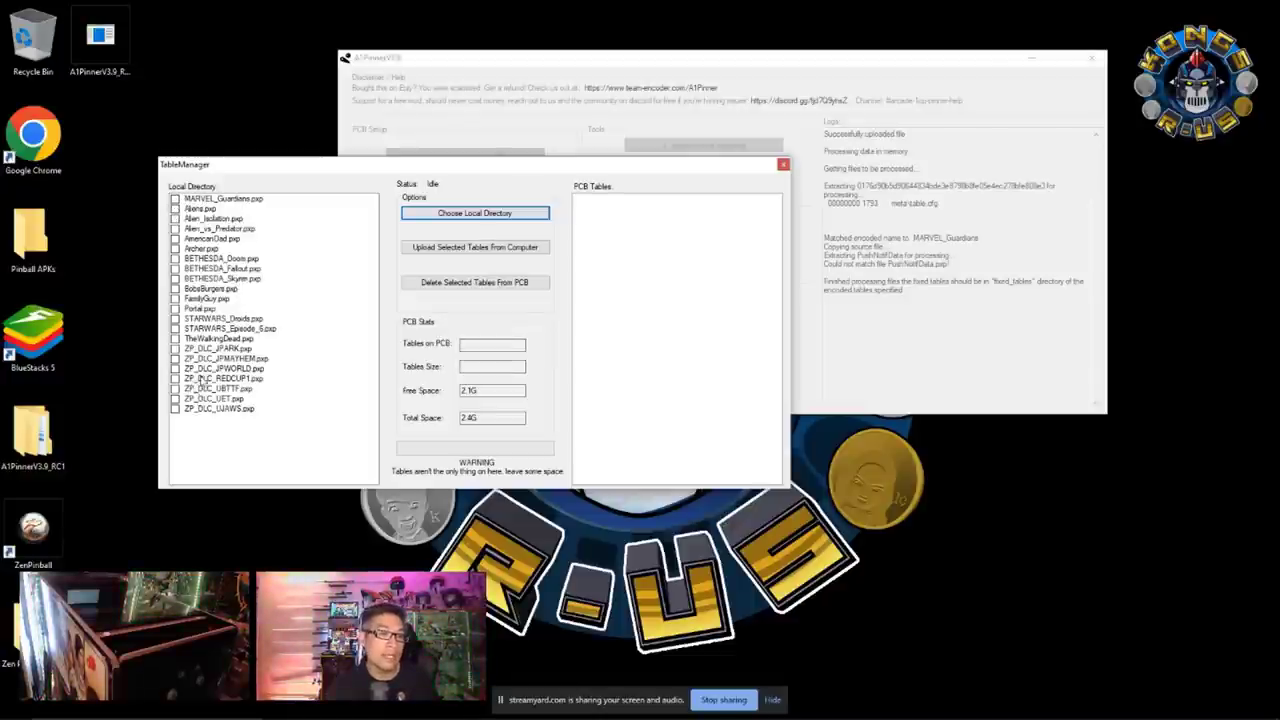
Step: Upload the Aliens, Alien_Isolation, Alien_vs_Predator, ZP_DLC_JPARK, ZP_DLC_JPMAYHEM and ZP_DLC_JPWORLD tables to the PCB and close the table manager
click(176, 201)
click(176, 208)
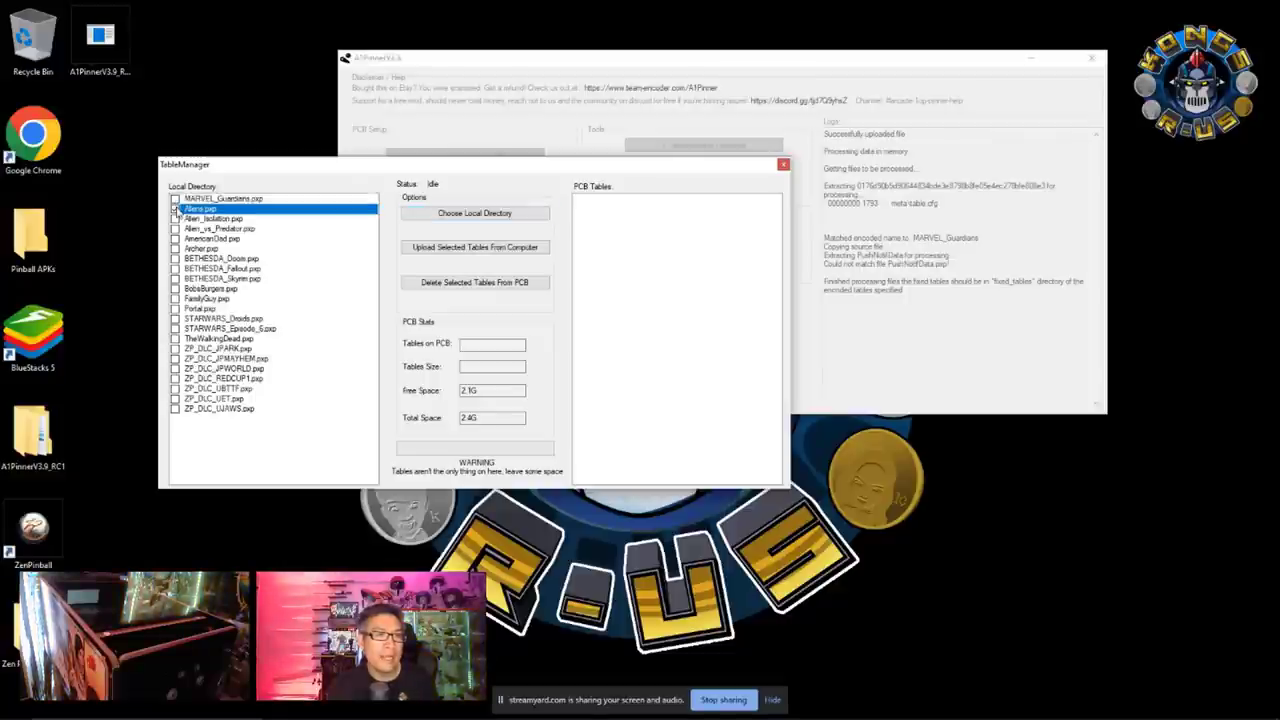
click(176, 218)
click(176, 228)
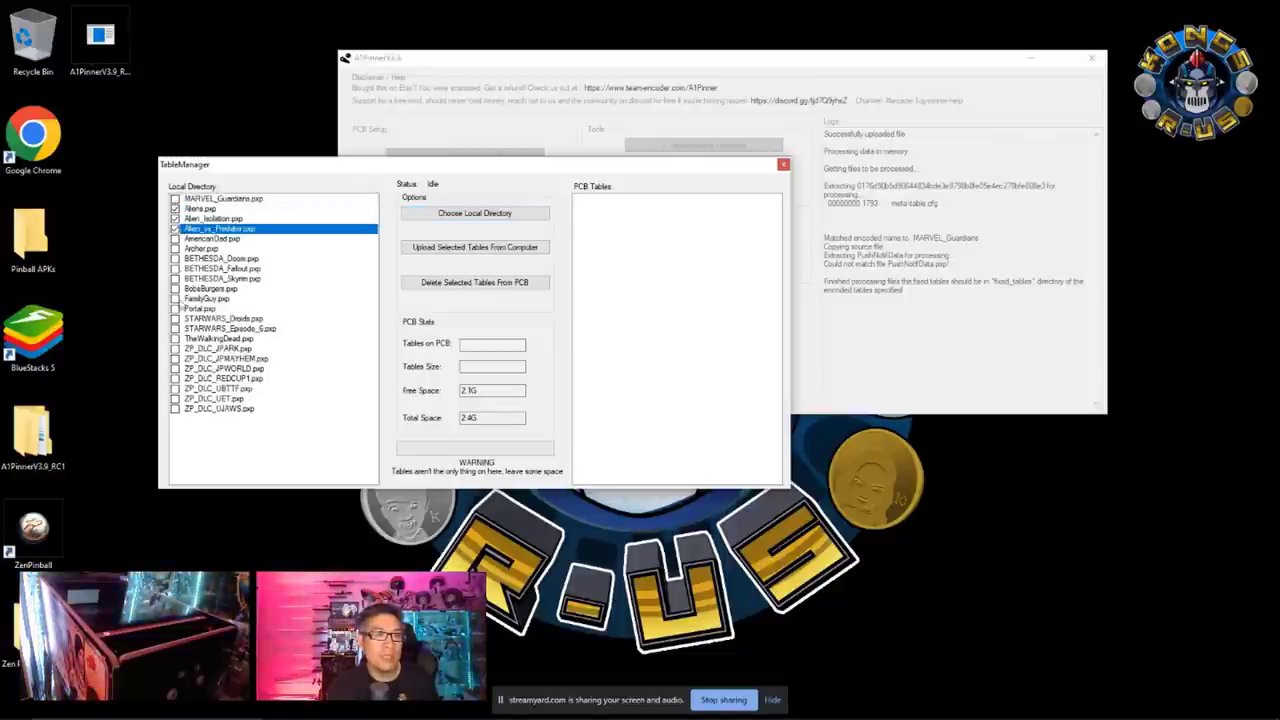
click(175, 348)
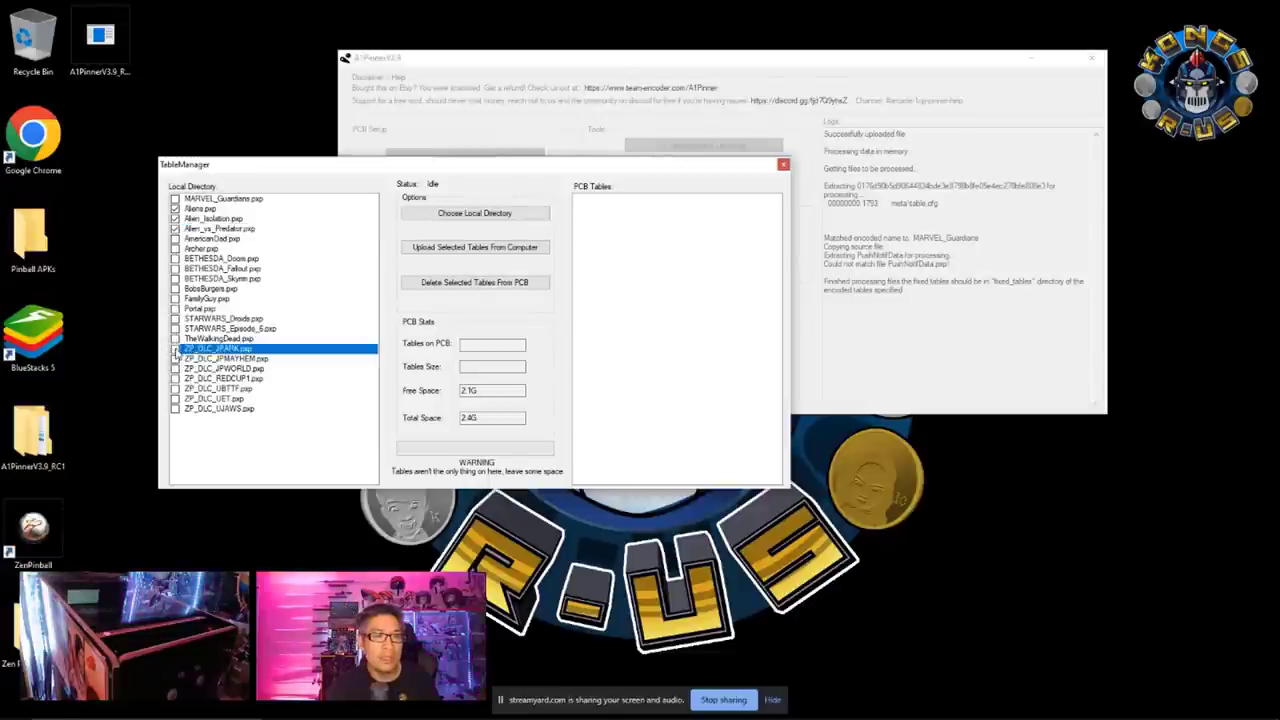
click(176, 358)
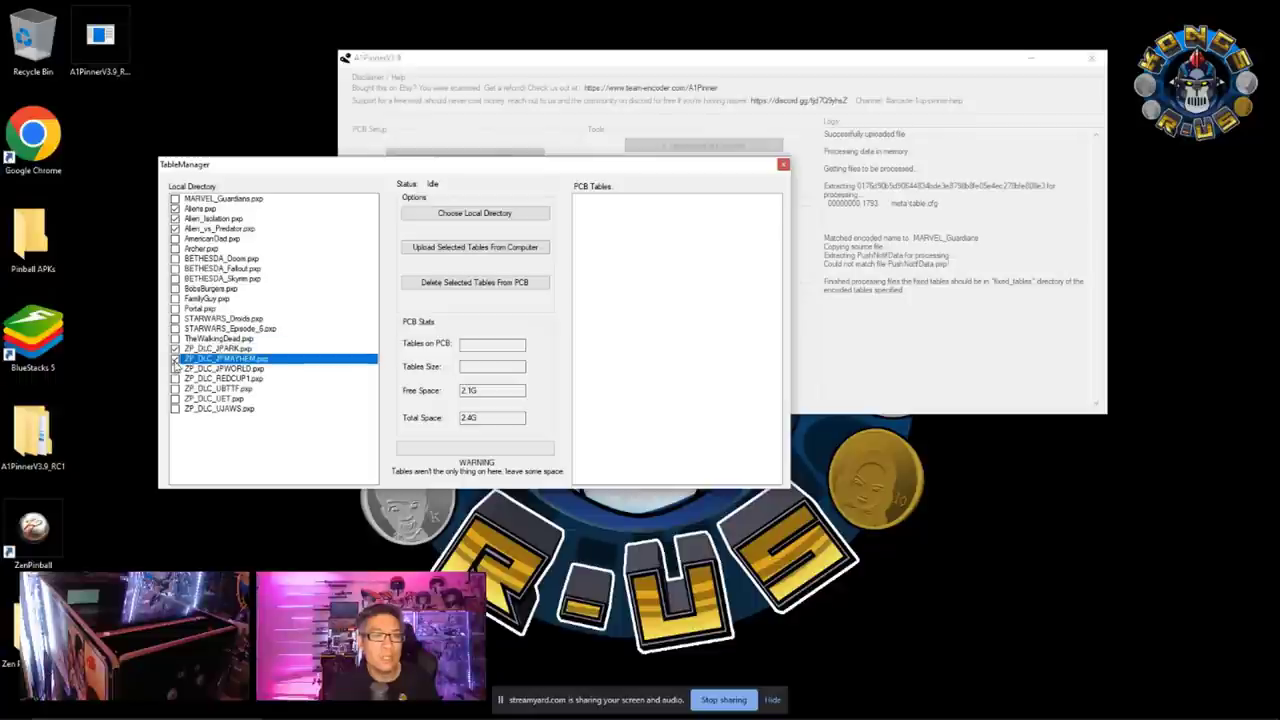
click(175, 368)
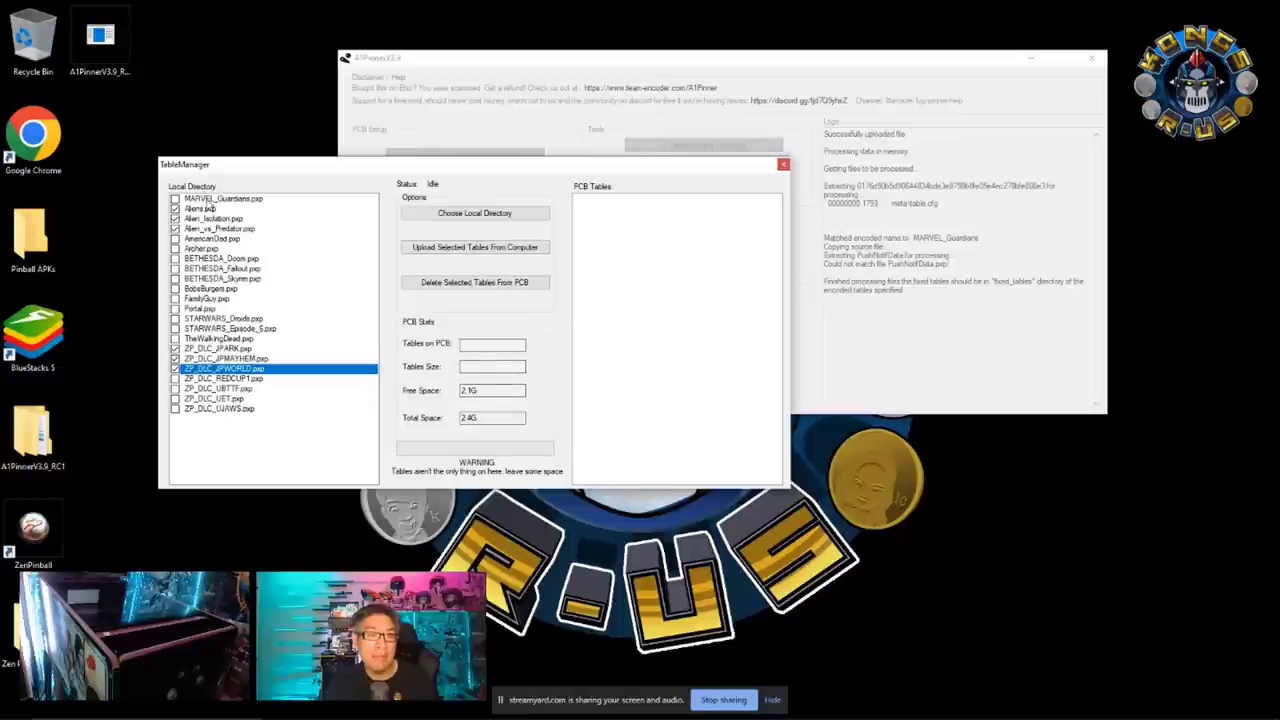
click(485, 247)
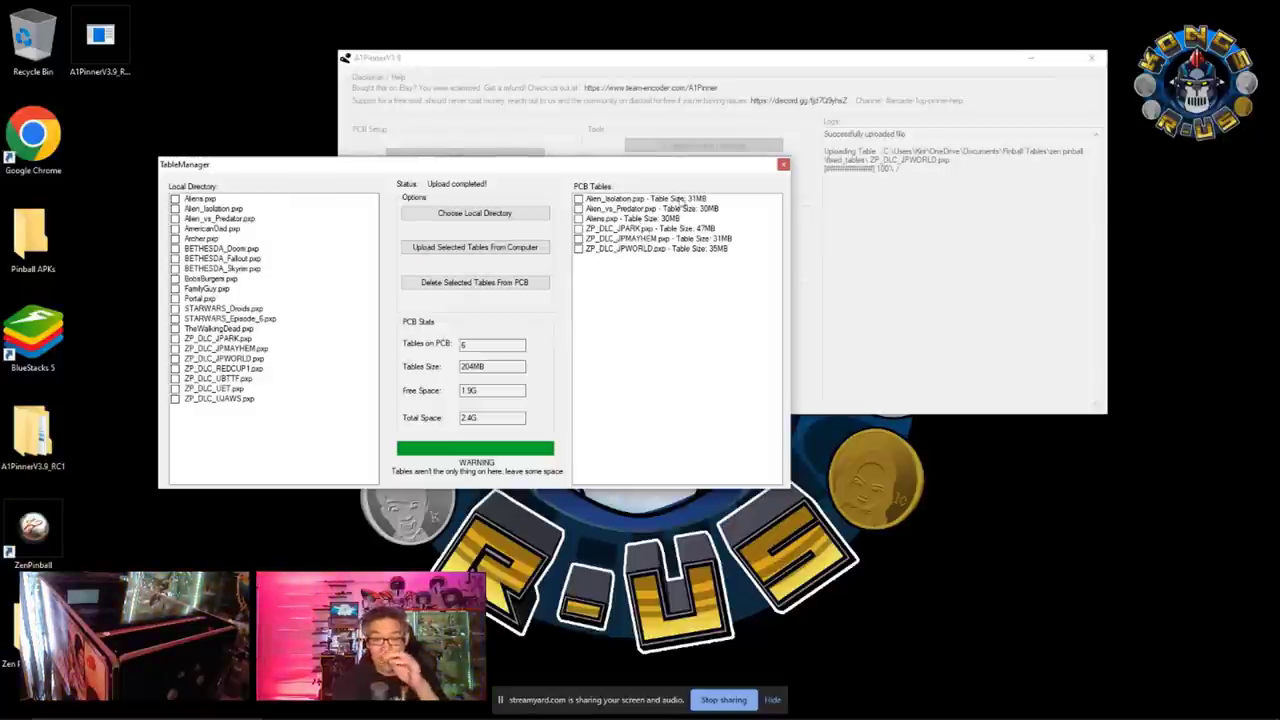
click(785, 166)
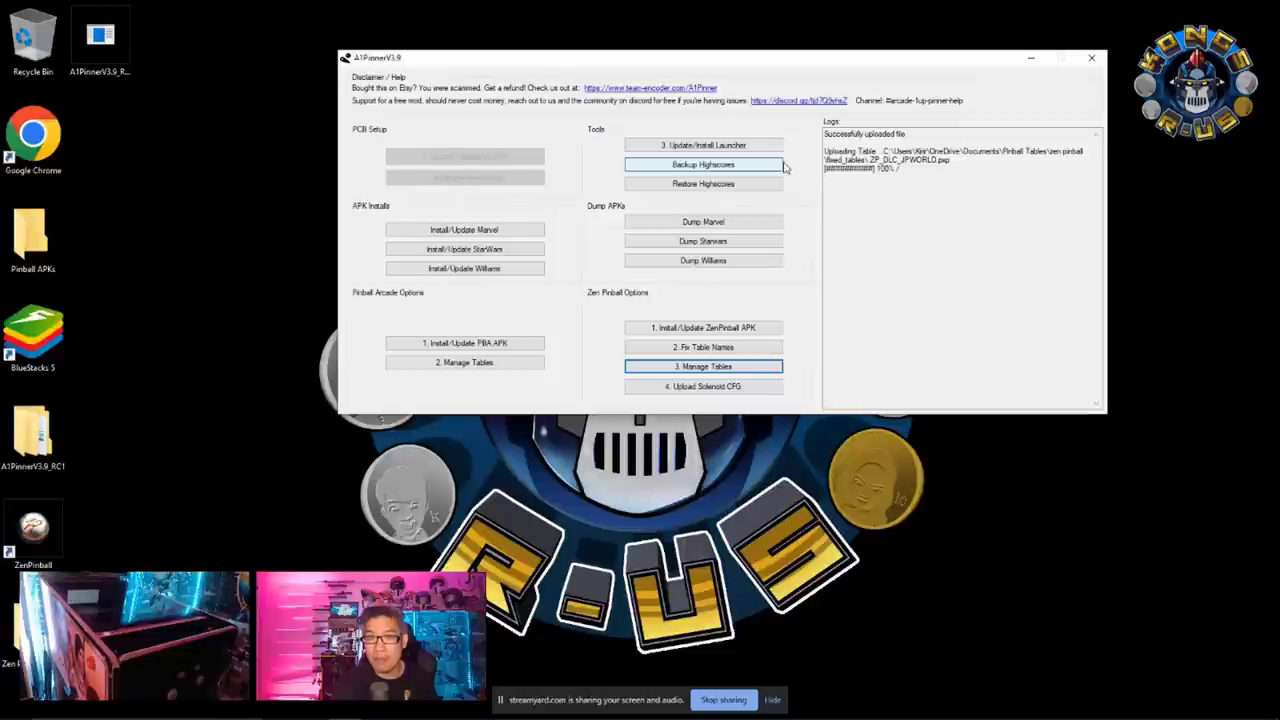
Step: Upload all the Zen Pinball solenoid configuration files from the SLND folder
click(707, 387)
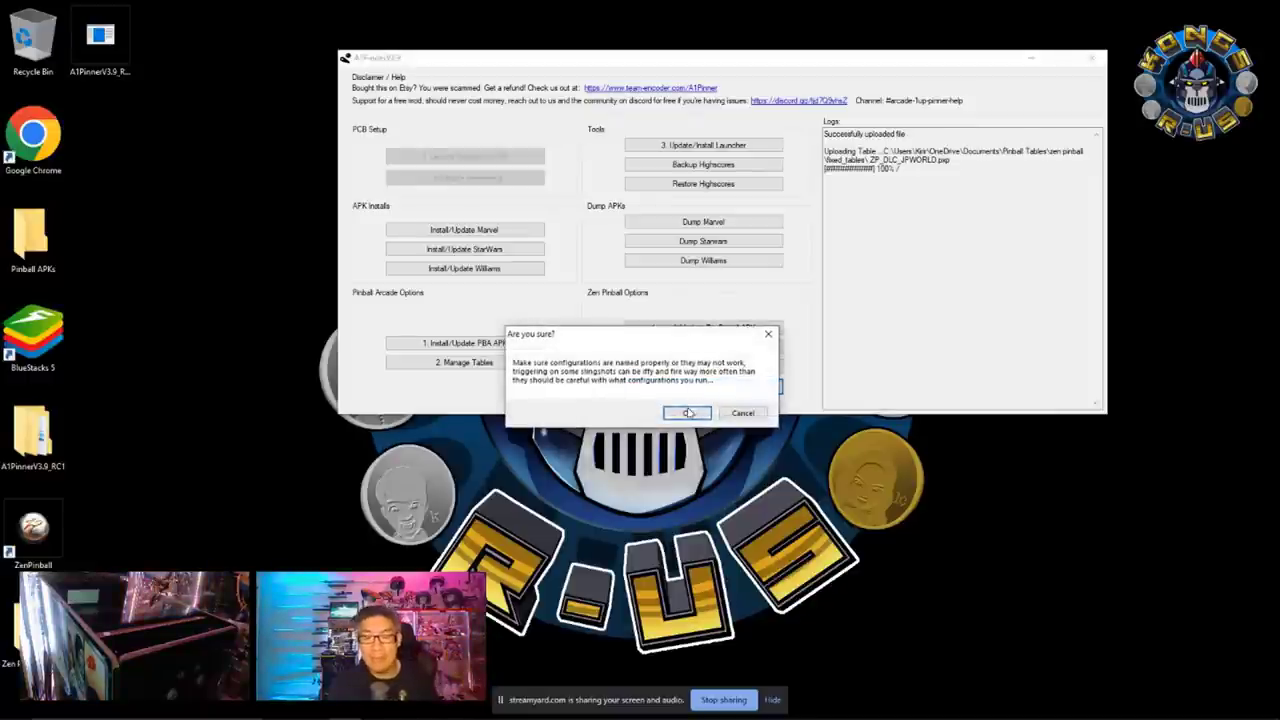
click(688, 414)
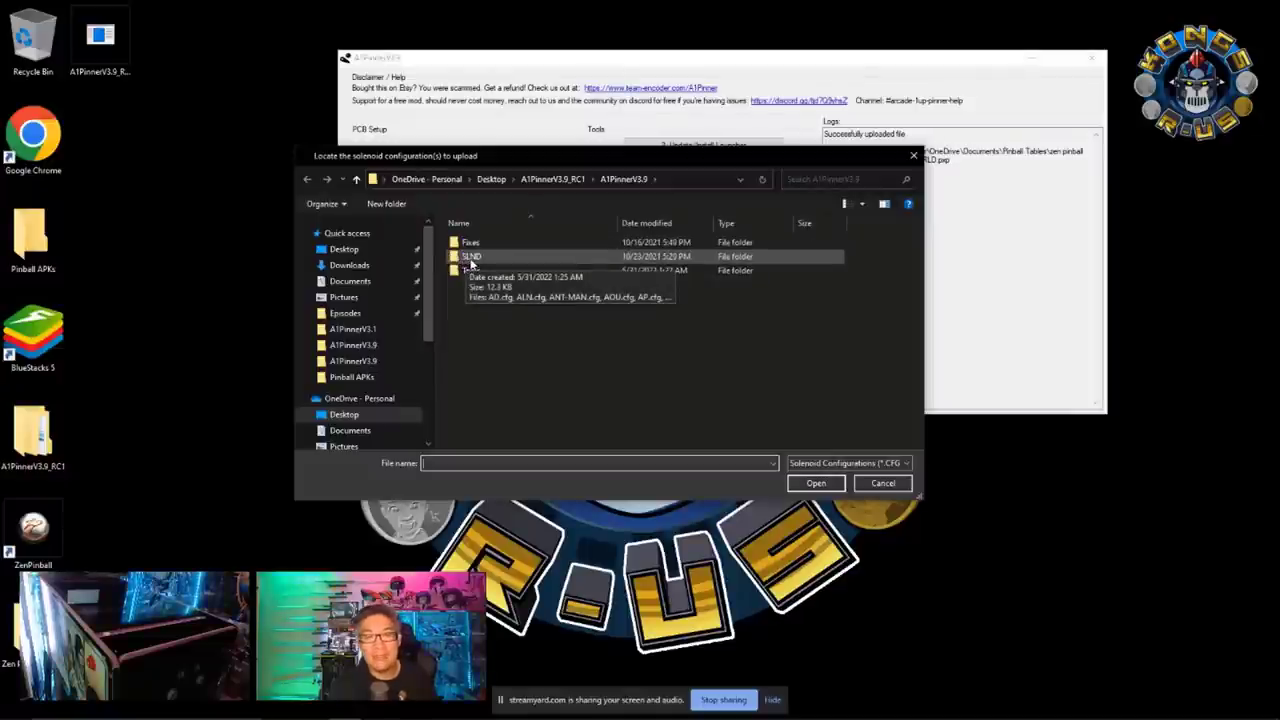
double_click(470, 258)
click(485, 312)
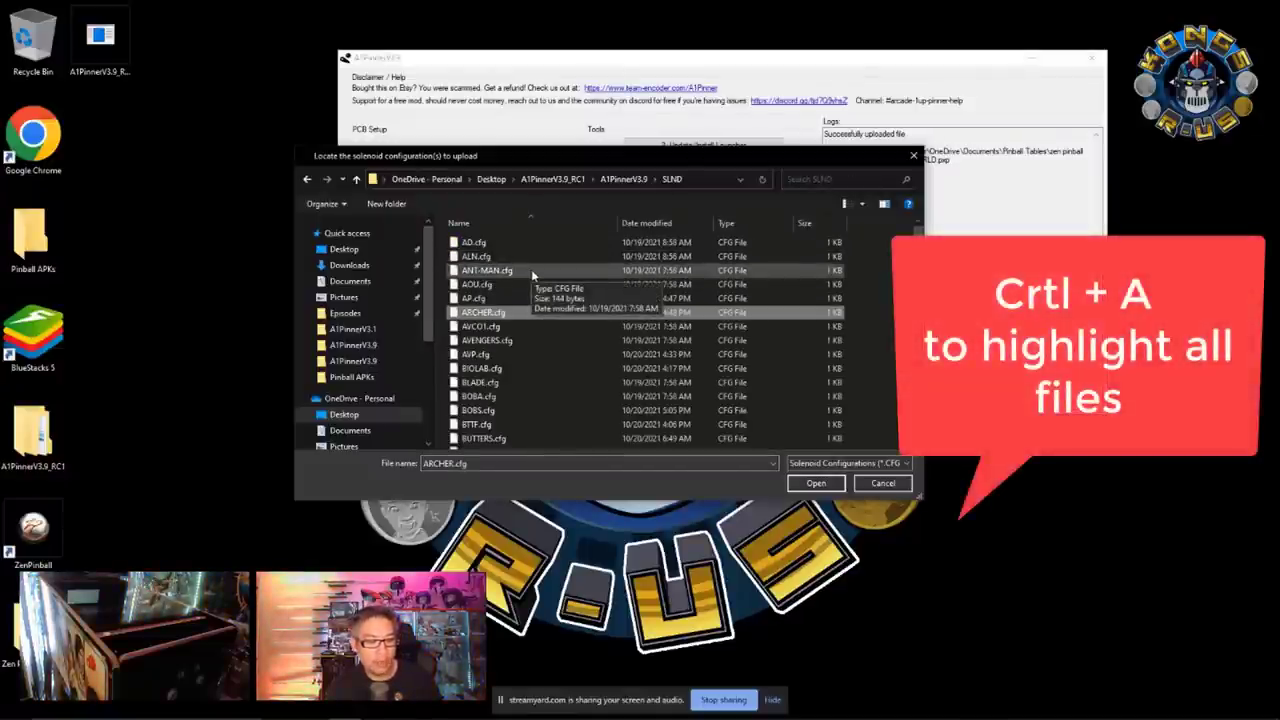
key(ctrl+a)
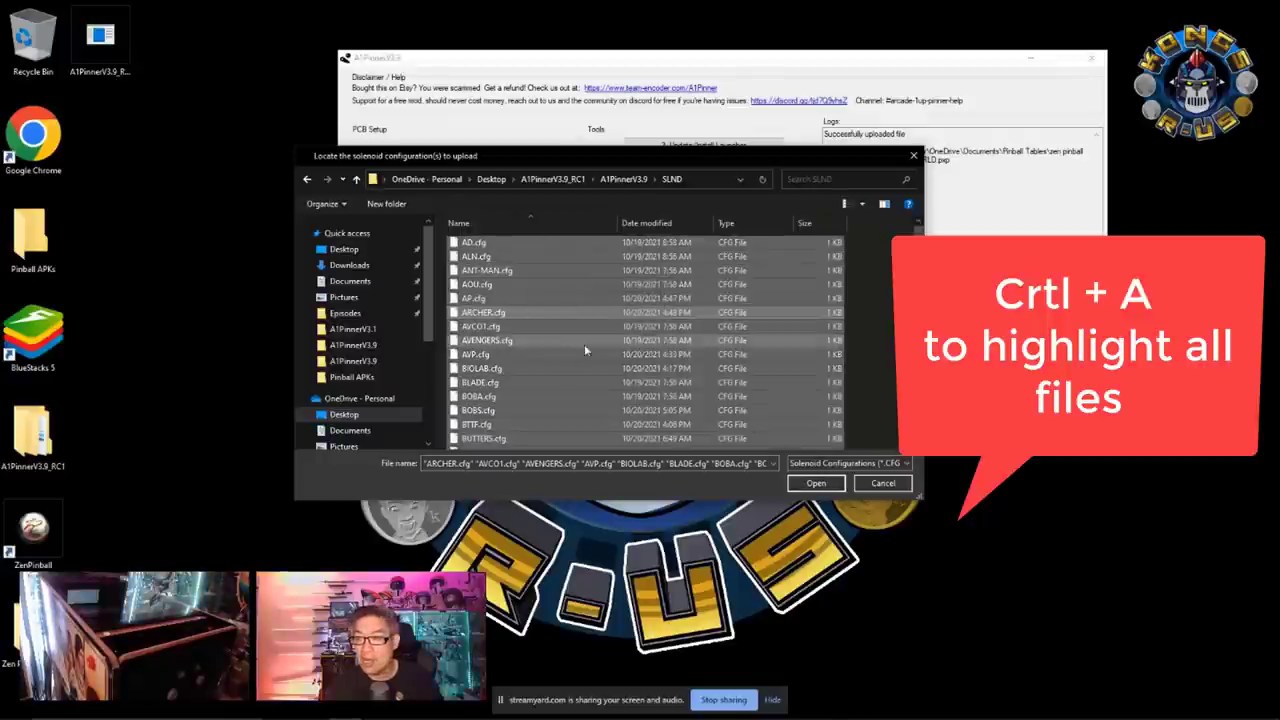
click(816, 484)
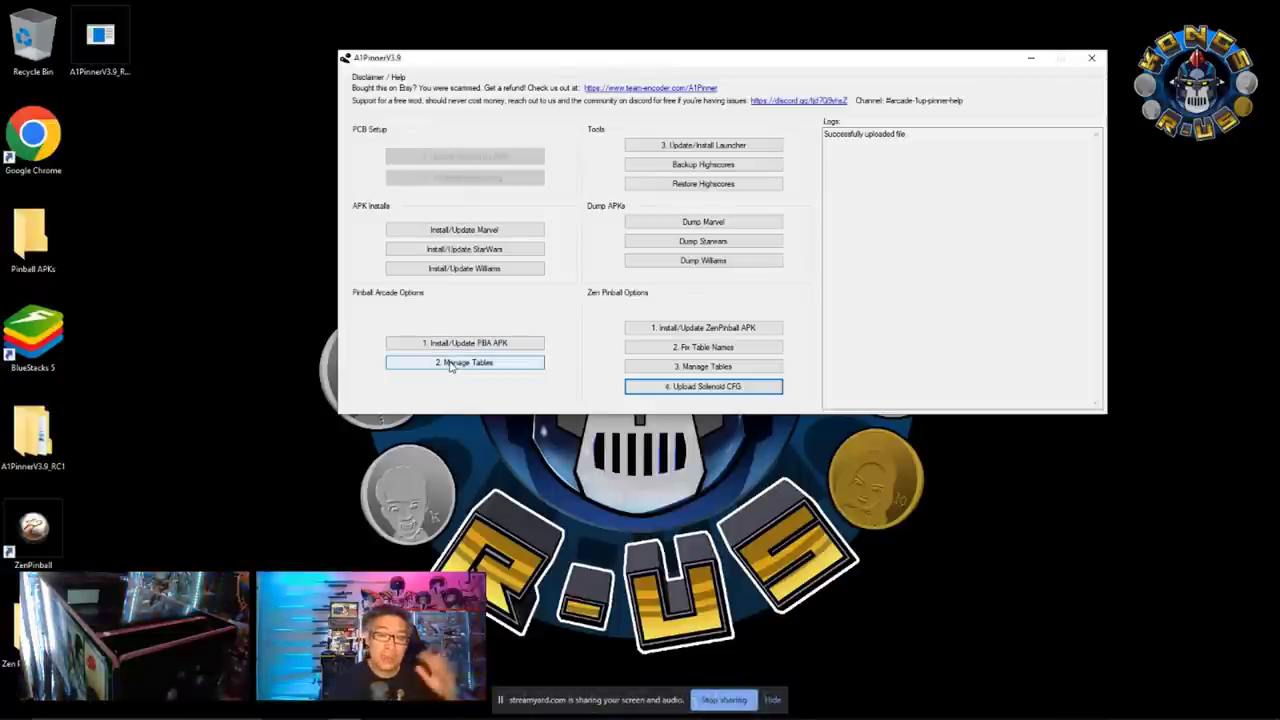
Step: Switch to BlueStacks, launch Pinball Arcade and dismiss the Google Play services notice
click(44, 340)
double_click(42, 340)
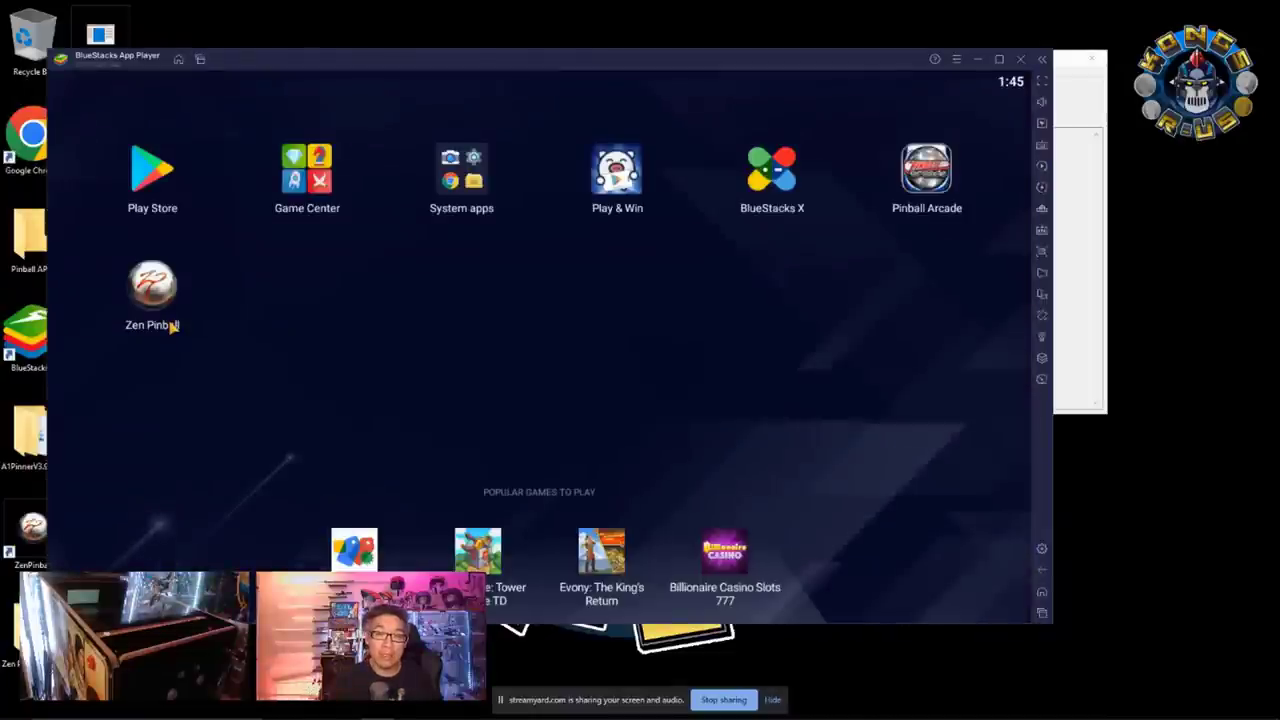
click(927, 175)
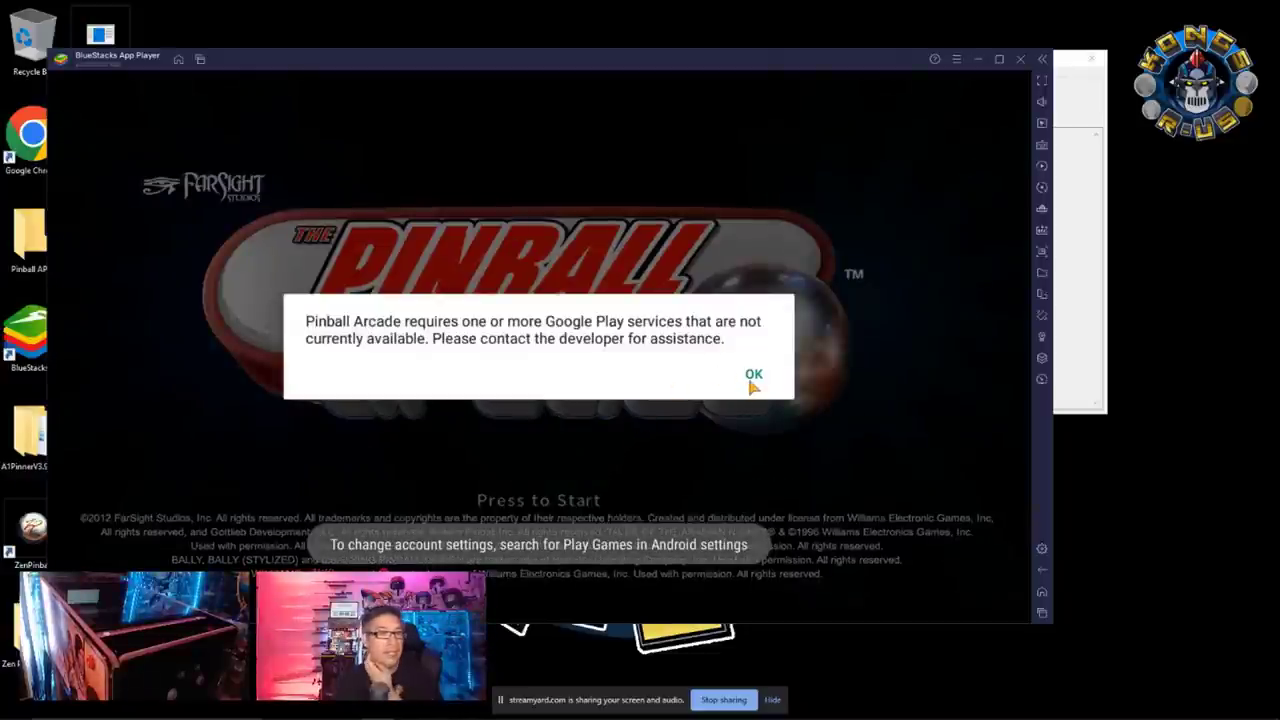
click(754, 376)
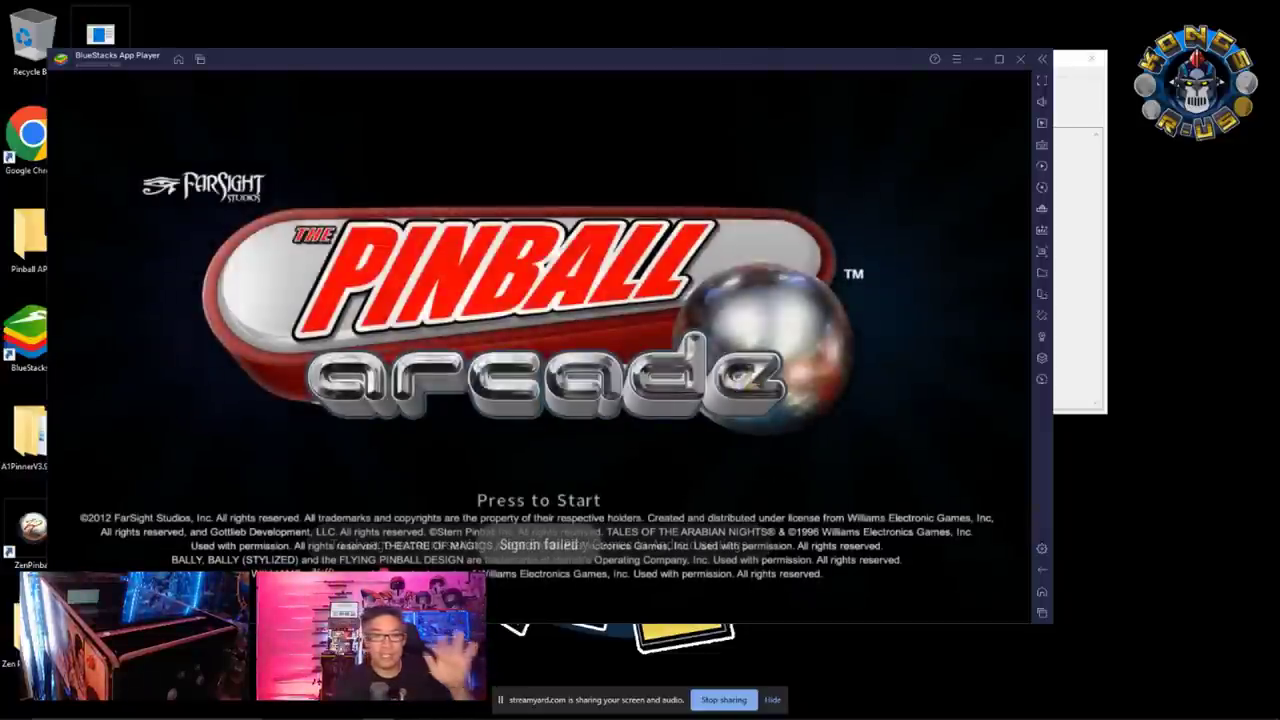
Step: Start Pinball Arcade, dismiss its welcome and table announcement messages, and turn the sound off in the settings
click(556, 488)
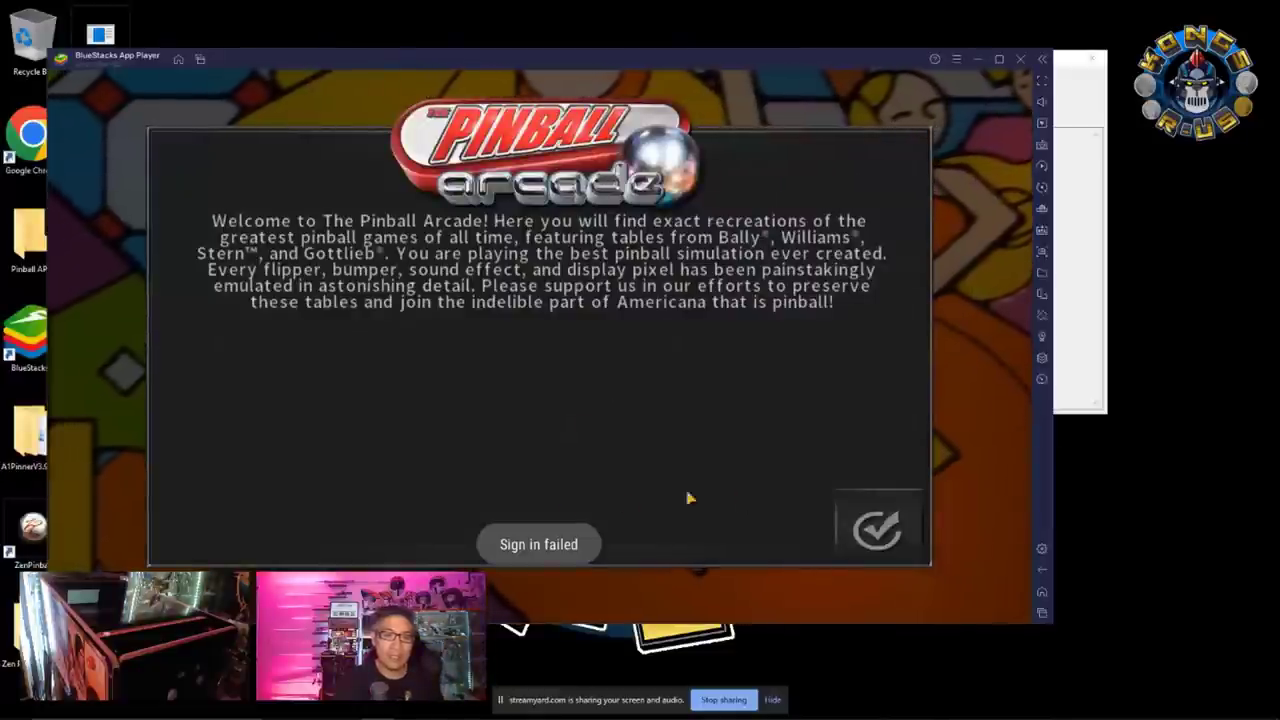
click(878, 524)
click(878, 524)
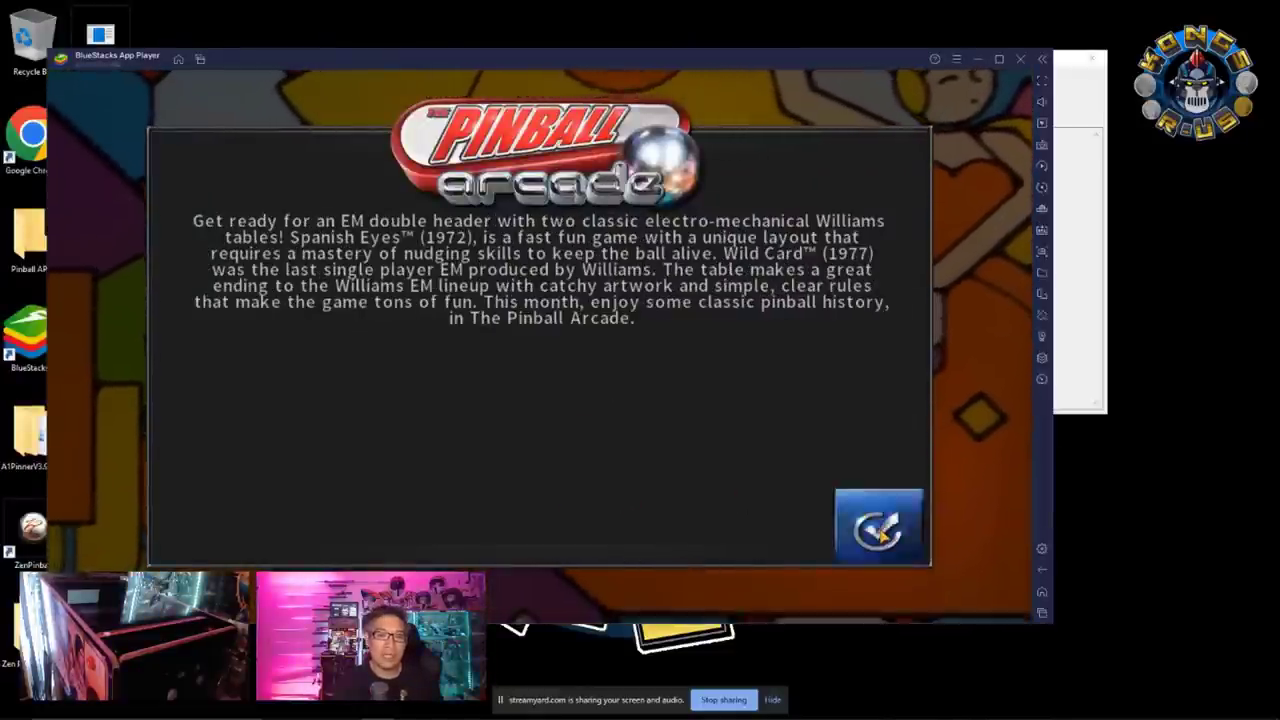
click(987, 110)
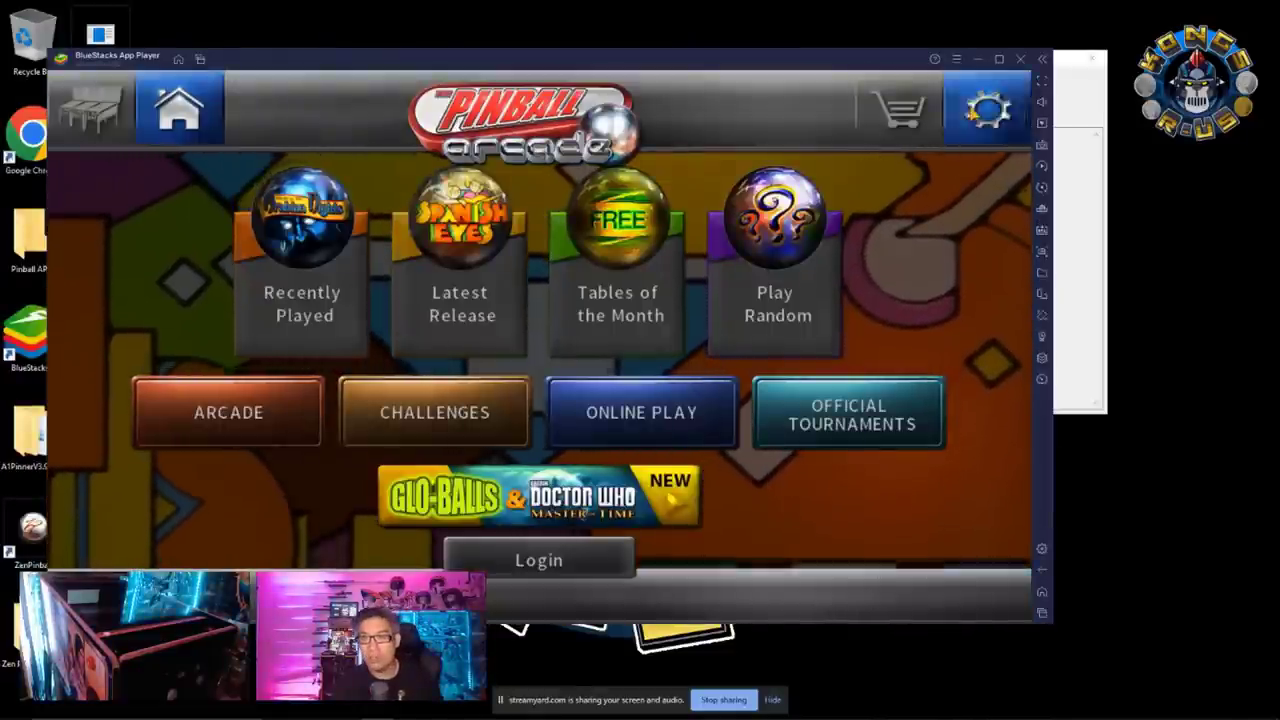
click(474, 243)
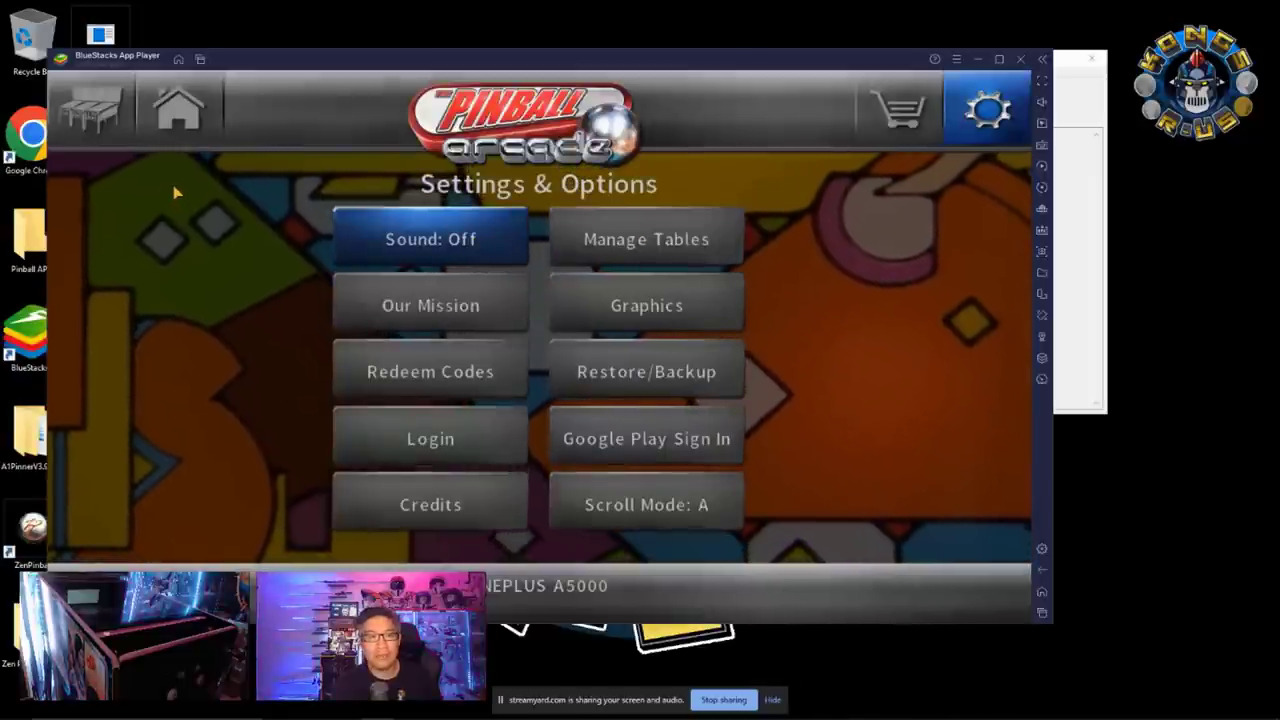
Step: Examine the table collection by My Tables, Table Packs and Year, and return to the alphabetical listing
click(90, 107)
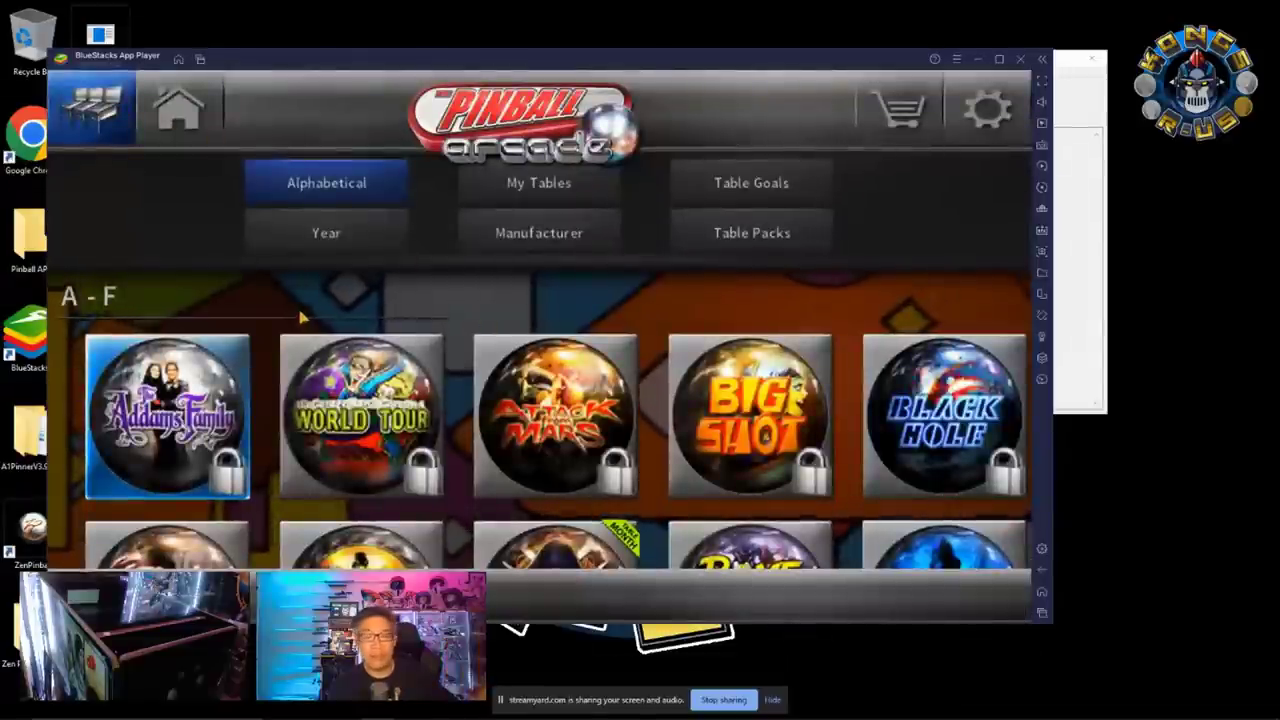
scroll(555, 420, down, 5)
scroll(555, 420, up, 5)
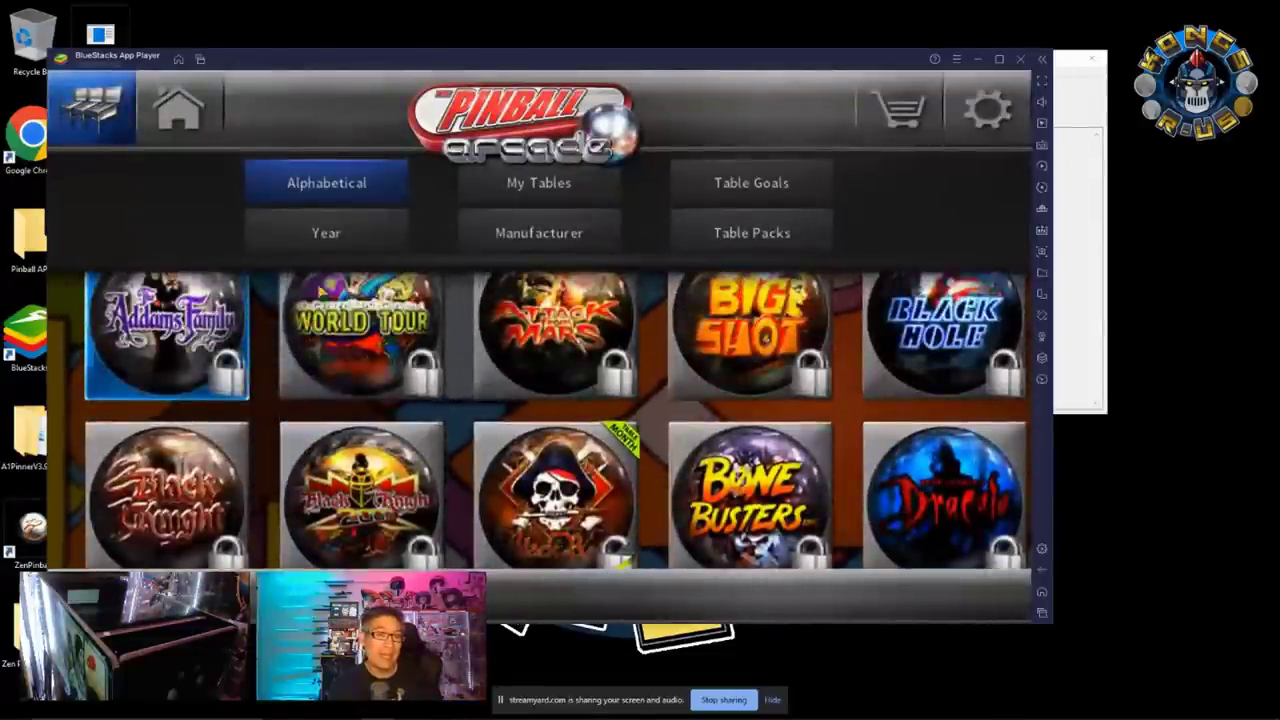
click(512, 244)
click(580, 185)
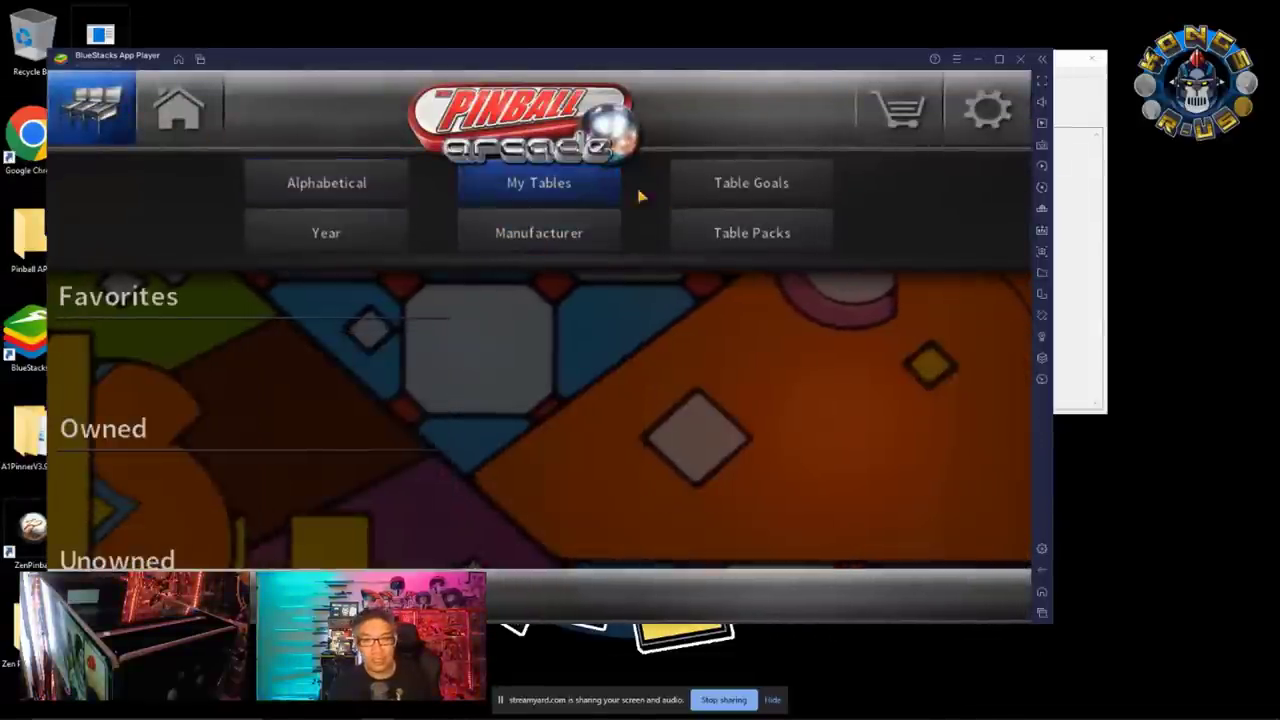
click(738, 232)
click(330, 190)
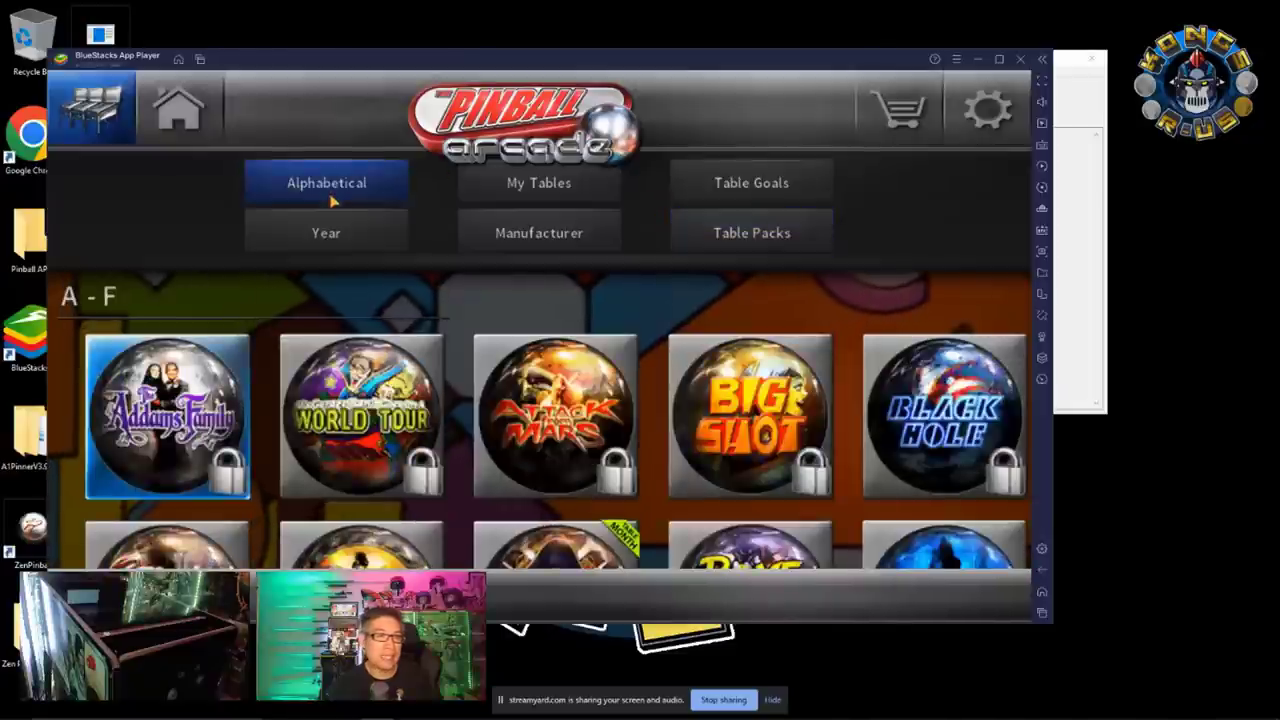
click(333, 240)
click(340, 190)
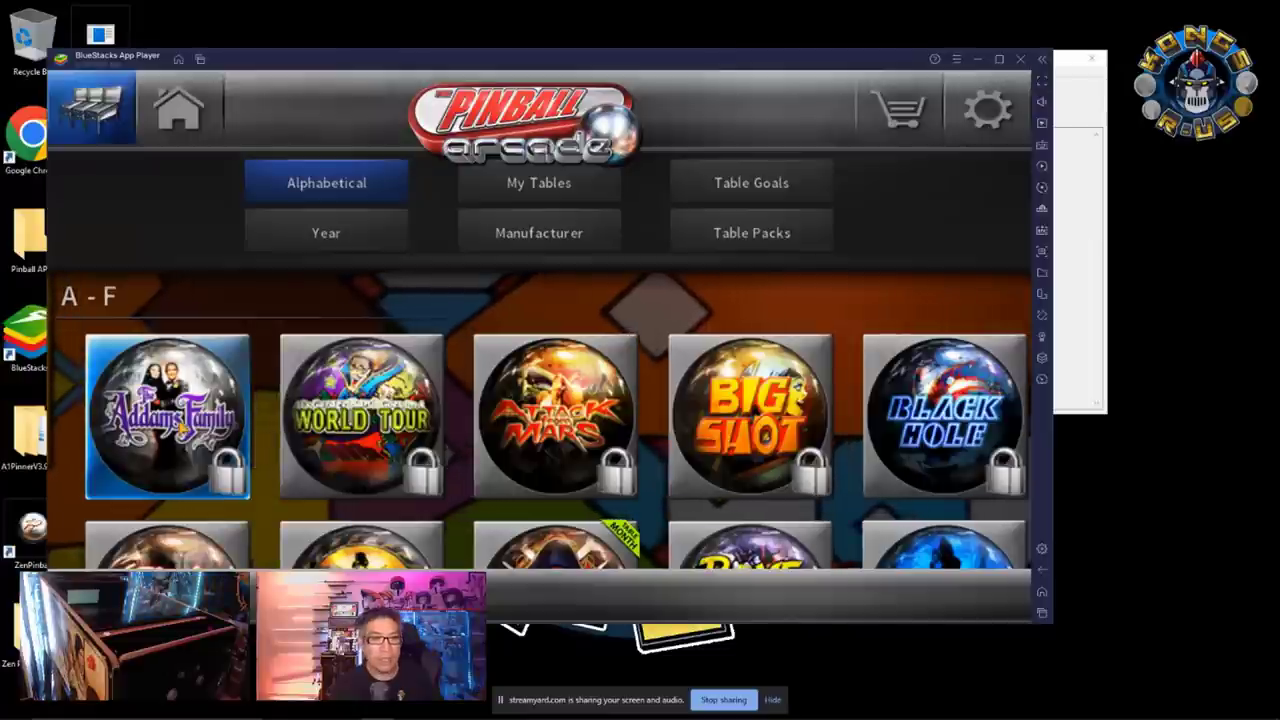
Step: Load the trial version of The Addams Family table, accept its introduction and exit back to the table list
click(183, 426)
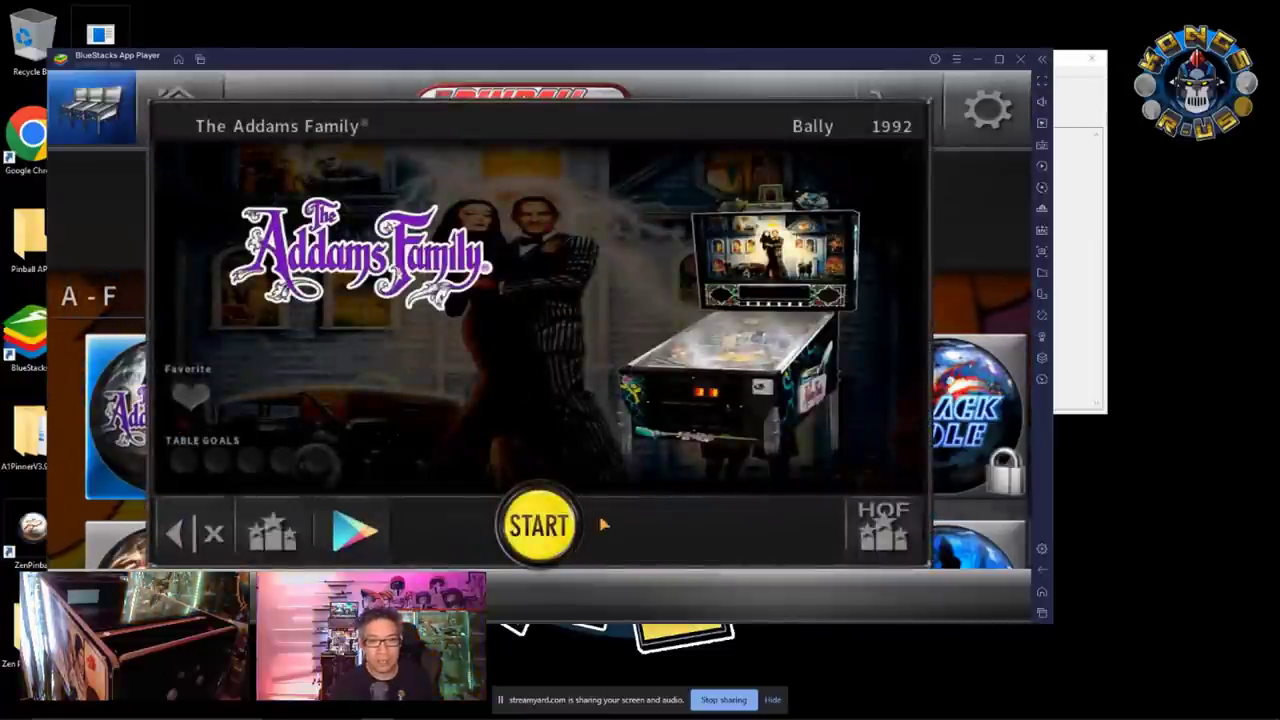
click(538, 525)
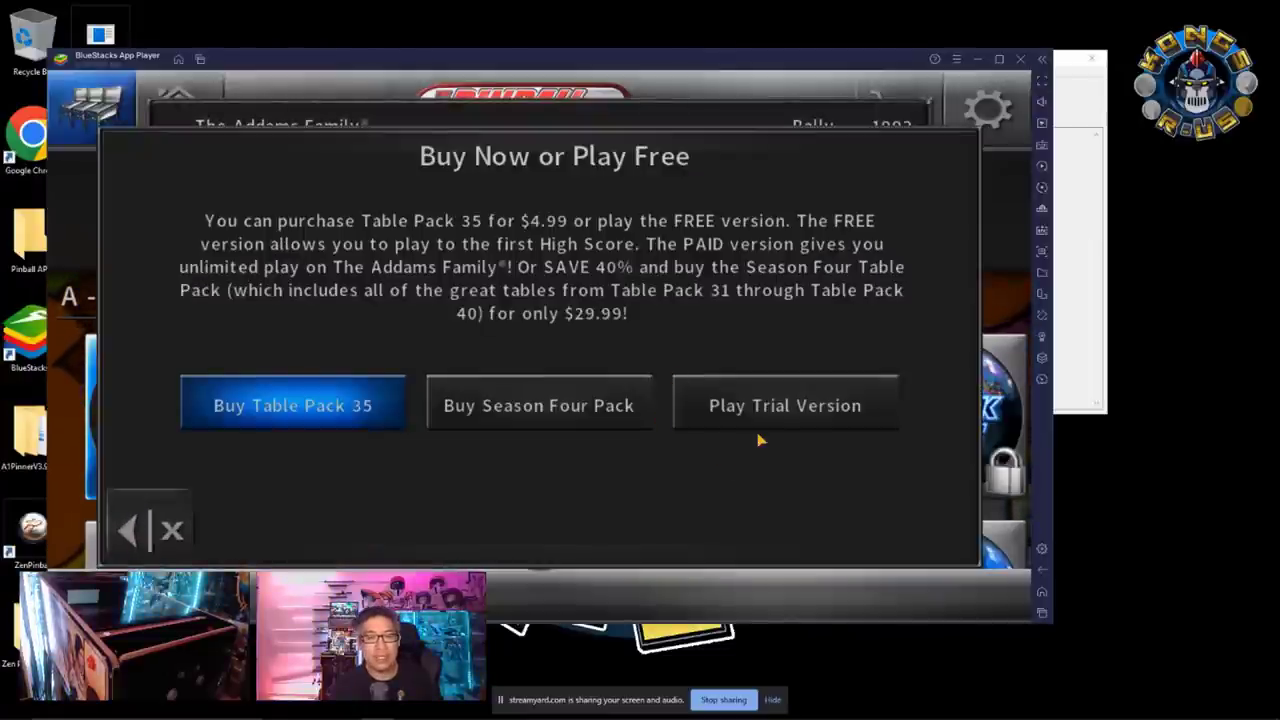
click(835, 418)
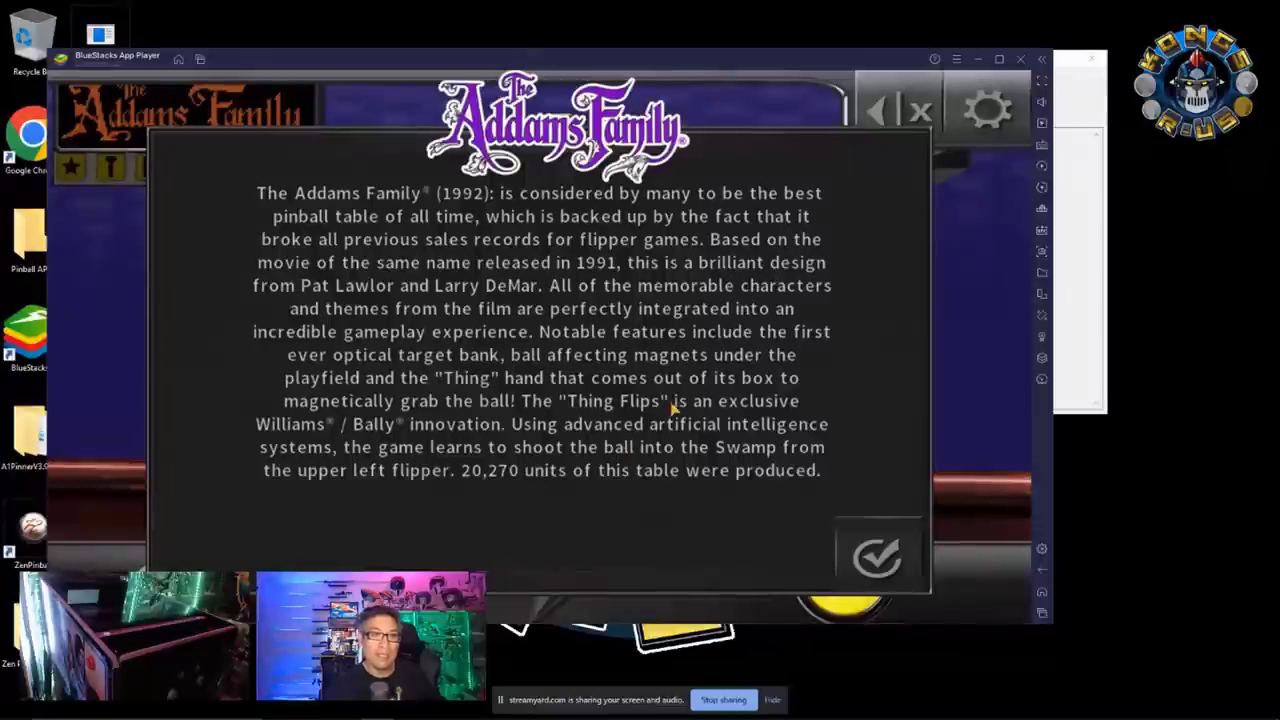
click(860, 545)
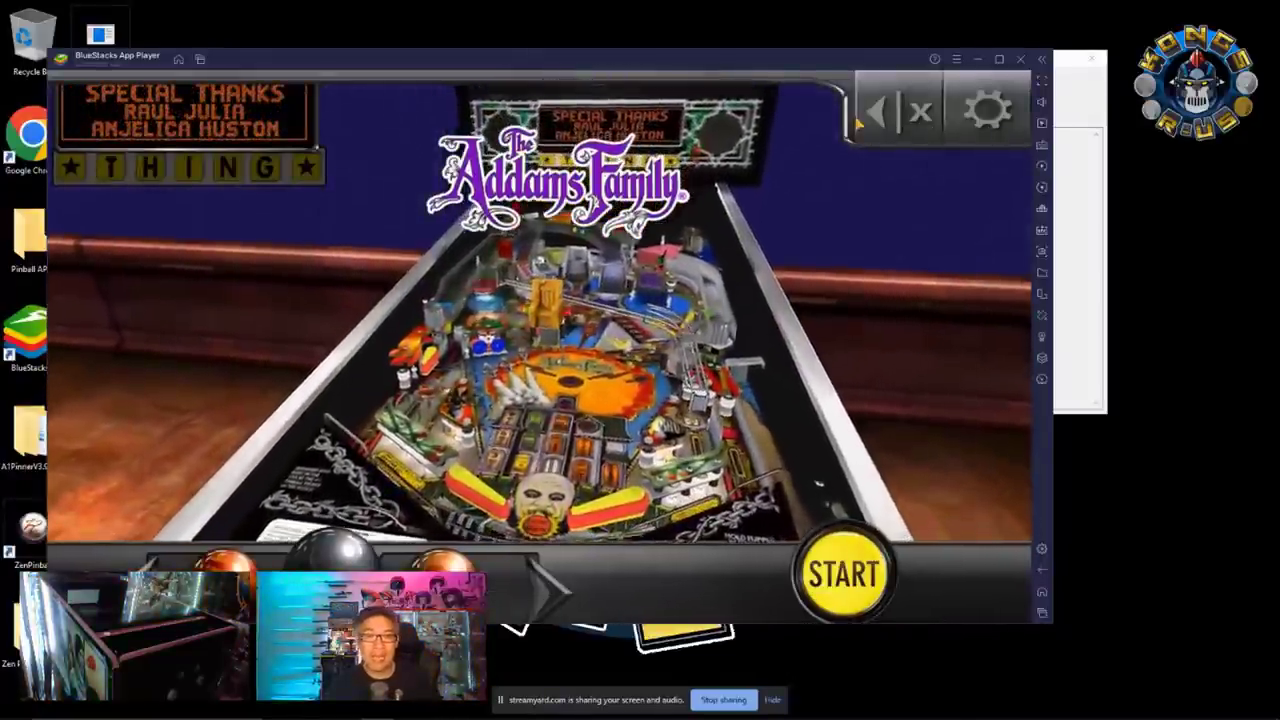
click(884, 124)
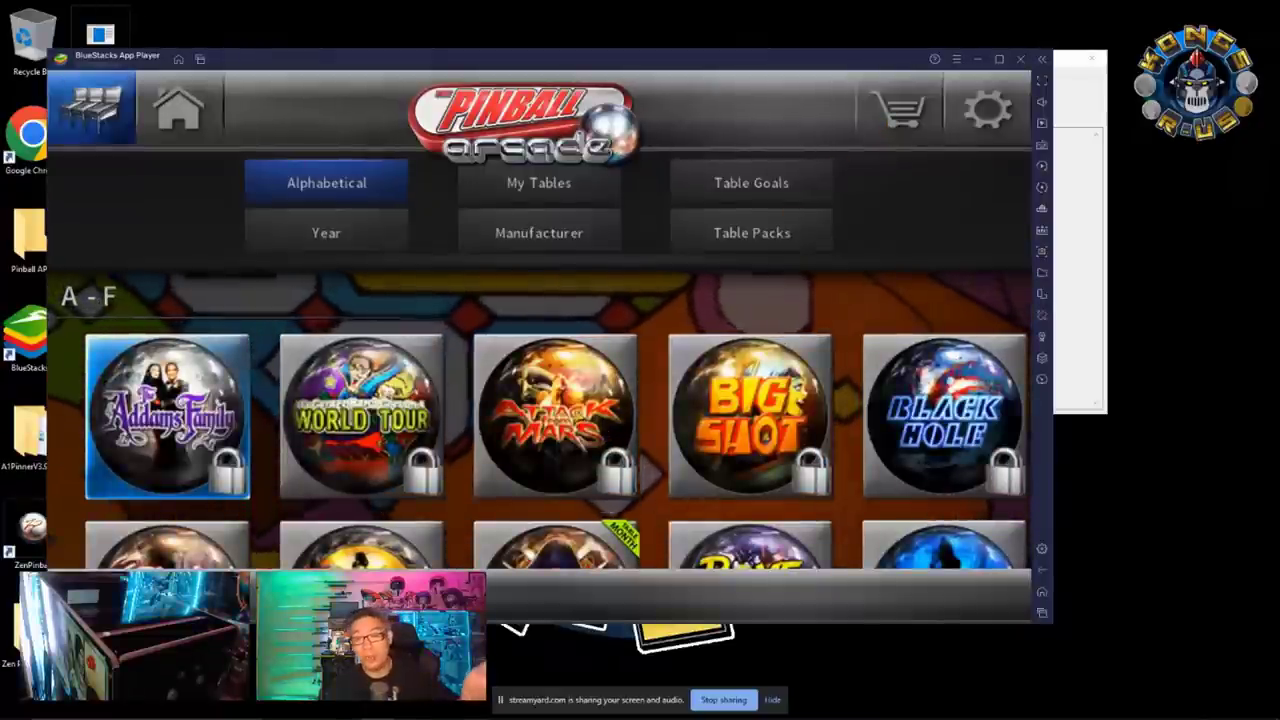
Step: Load the trial version of Creature from the Black Lagoon, accept its introduction and return to the table list
scroll(483, 383, down, 5)
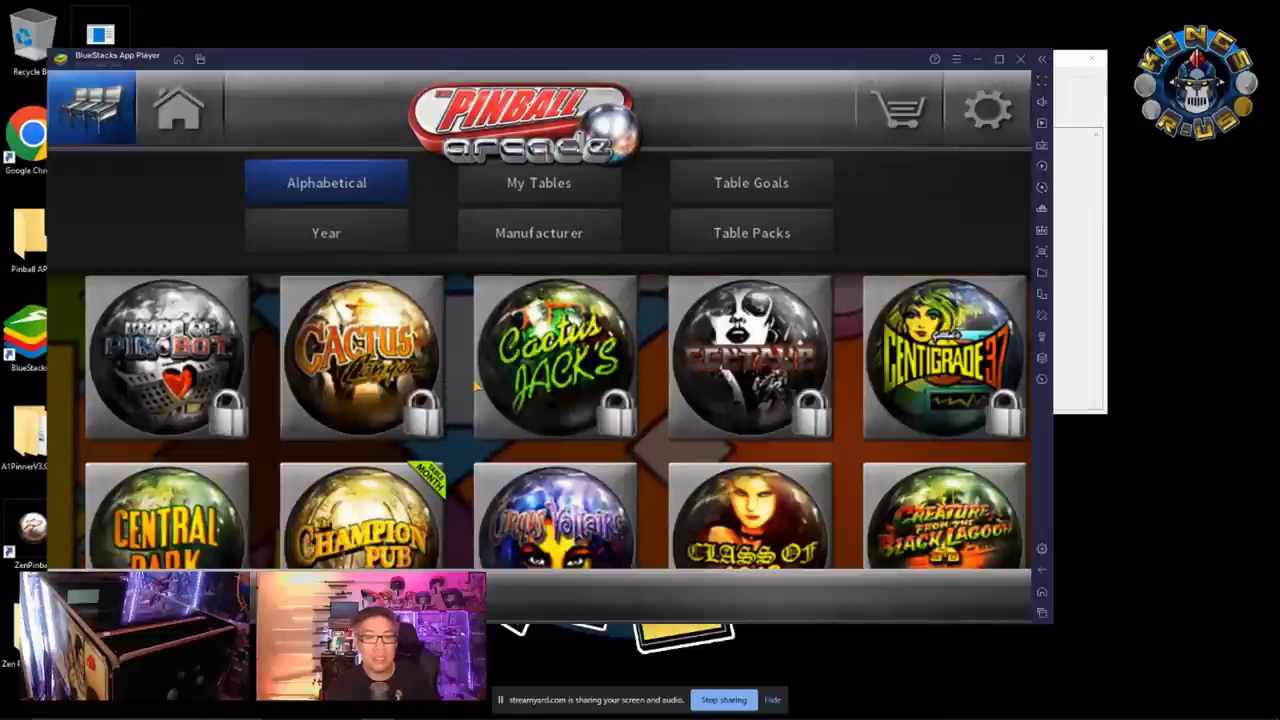
click(944, 515)
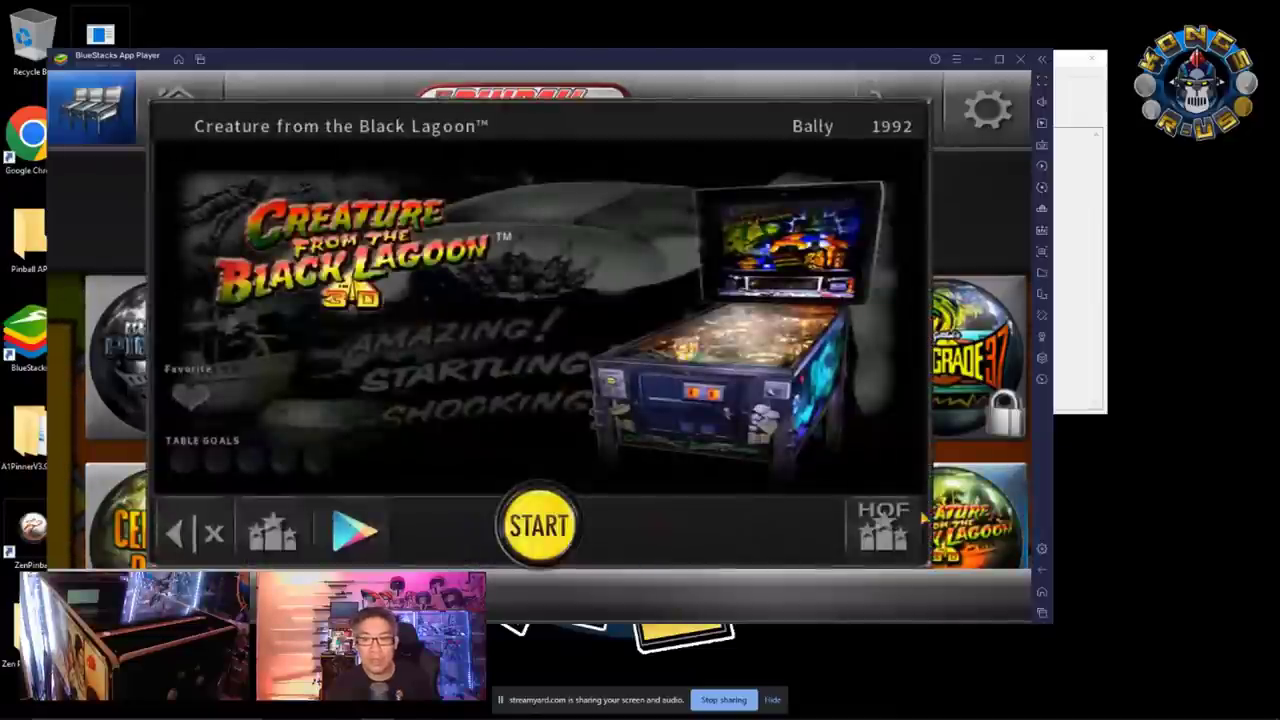
click(550, 495)
click(808, 421)
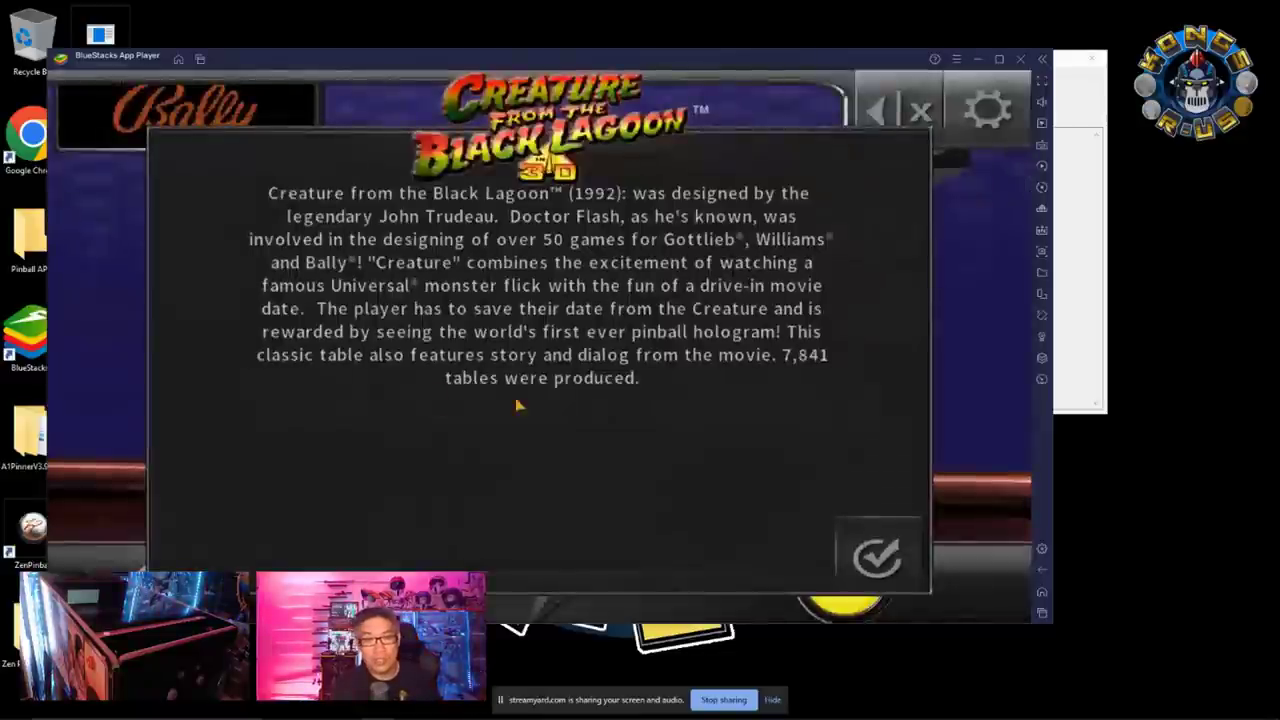
click(878, 554)
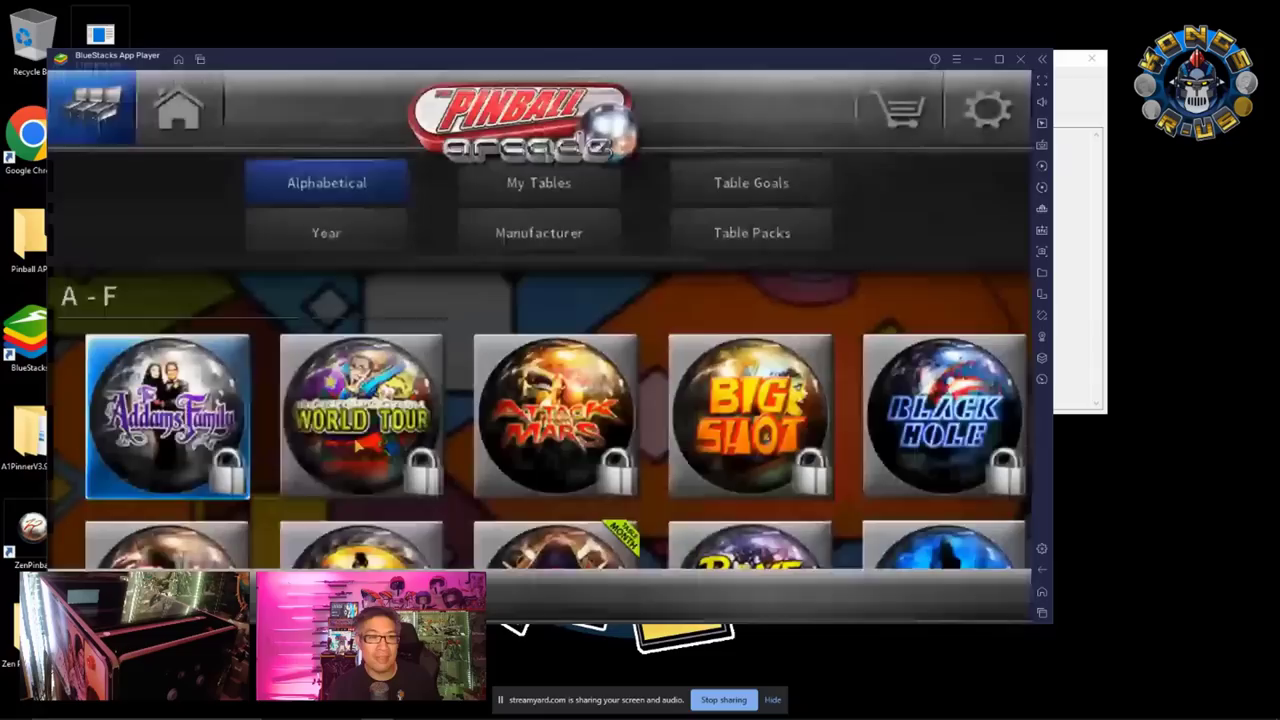
Step: Find Terminator 2 in the R - Z tables, load its trial version and accept the table introduction
scroll(539, 424, down, 1)
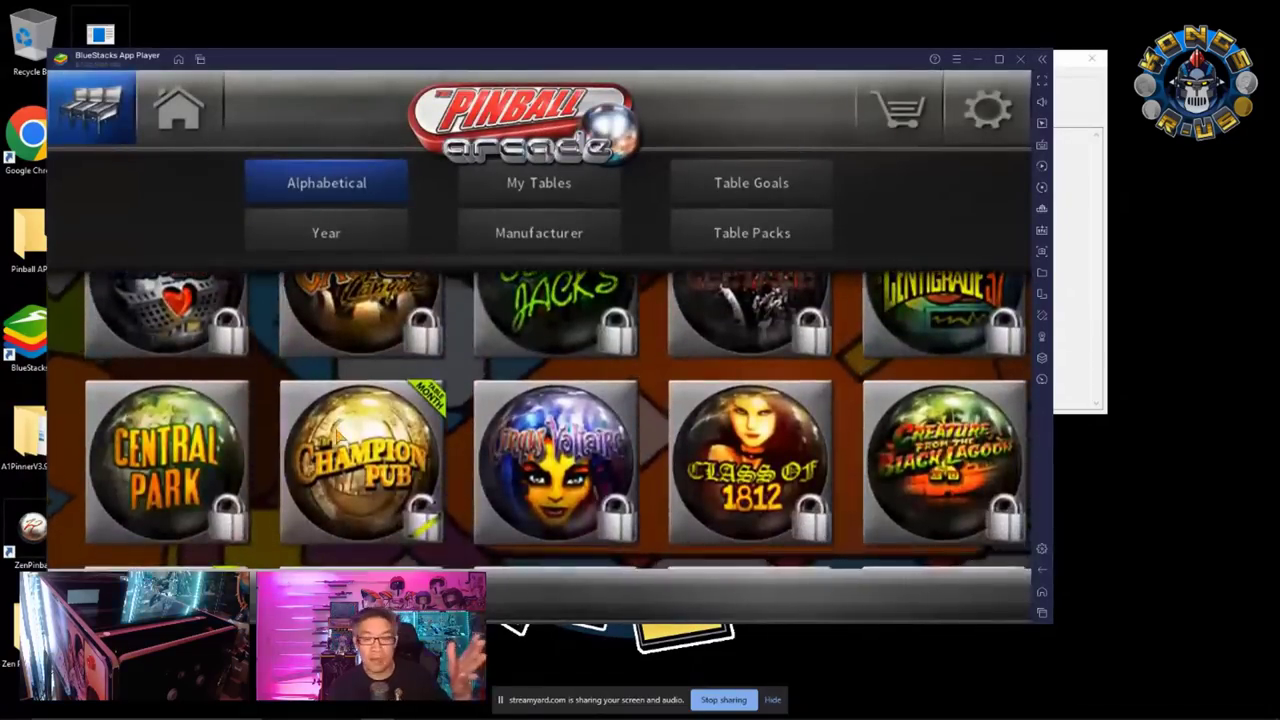
scroll(539, 424, down, 4)
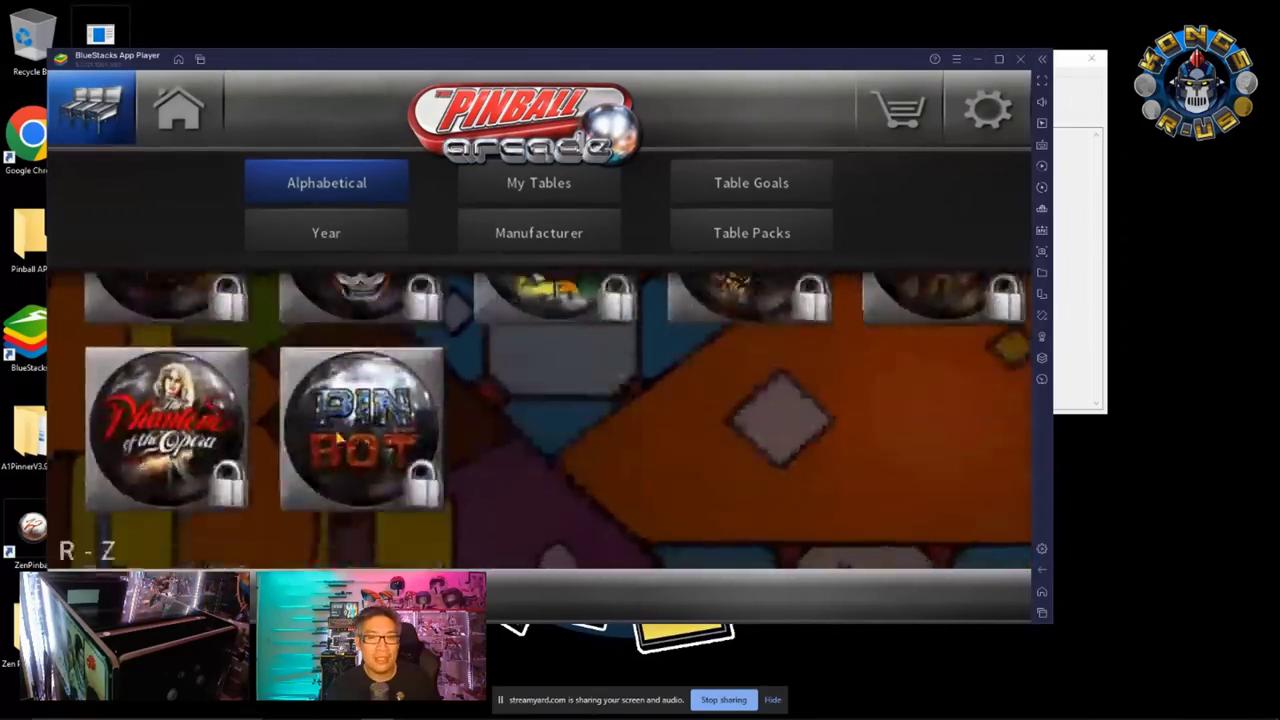
scroll(555, 420, up, 5)
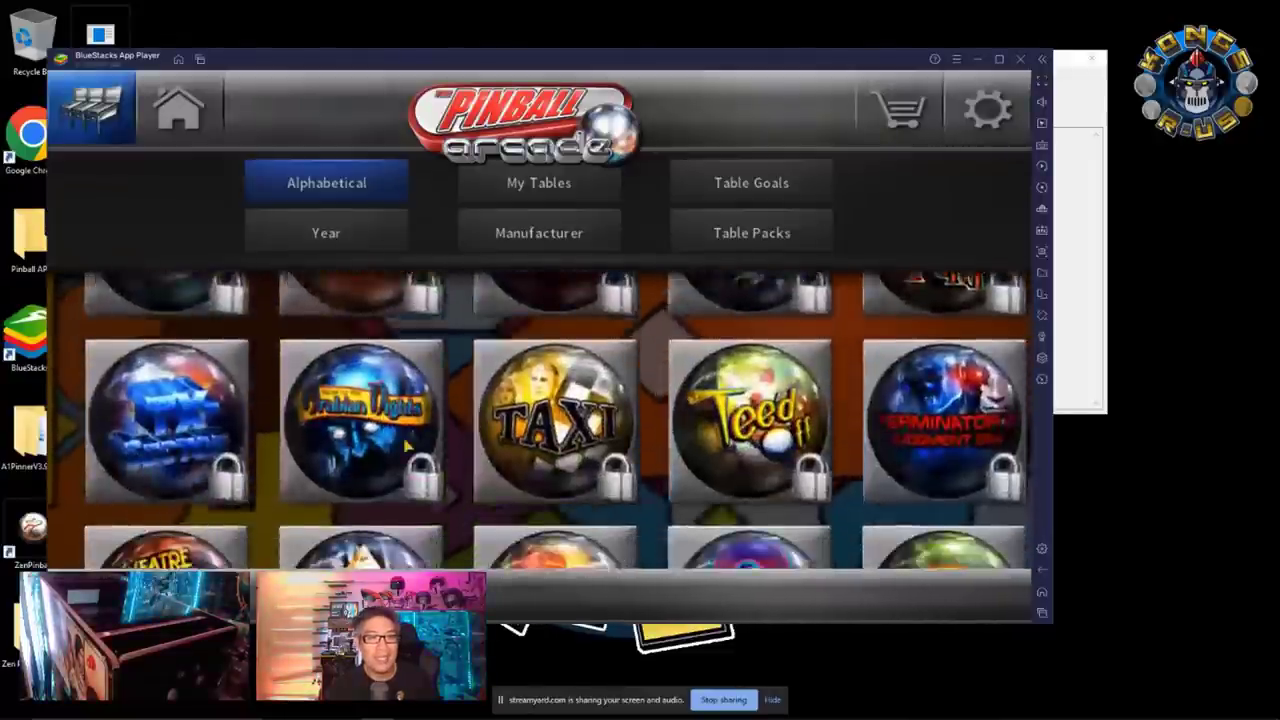
scroll(370, 477, down, 5)
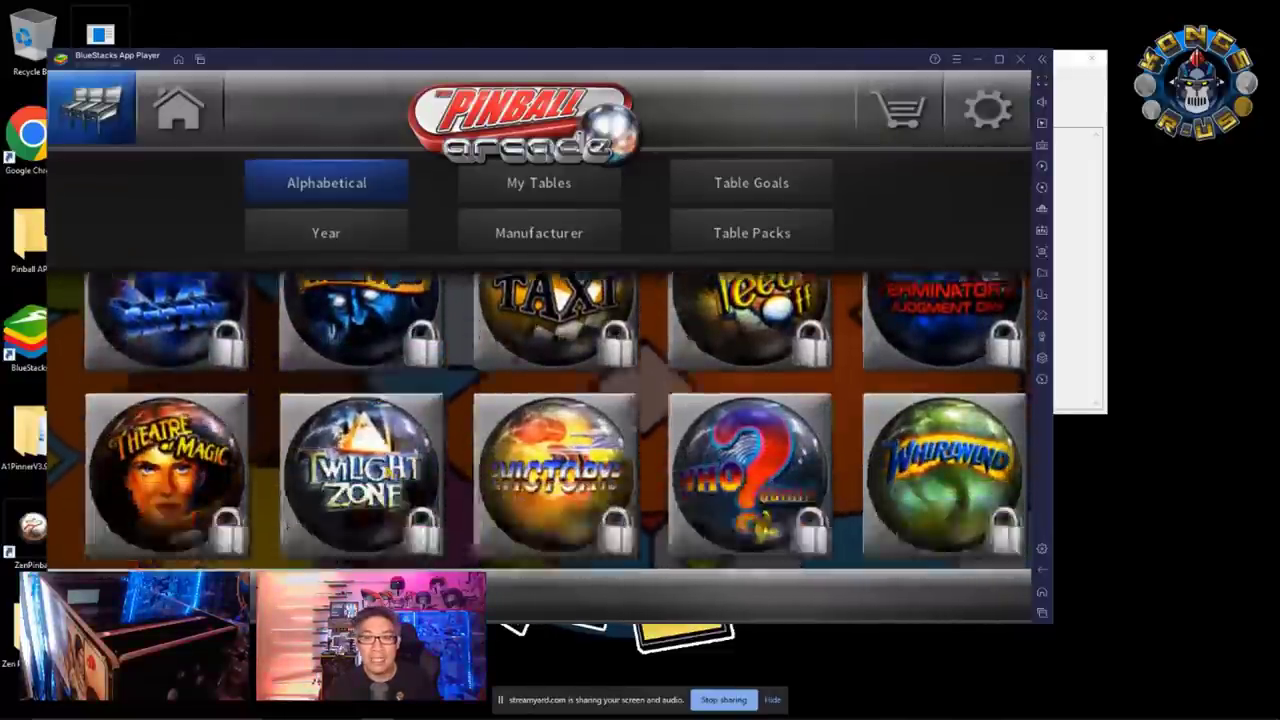
scroll(700, 420, up, 6)
click(975, 505)
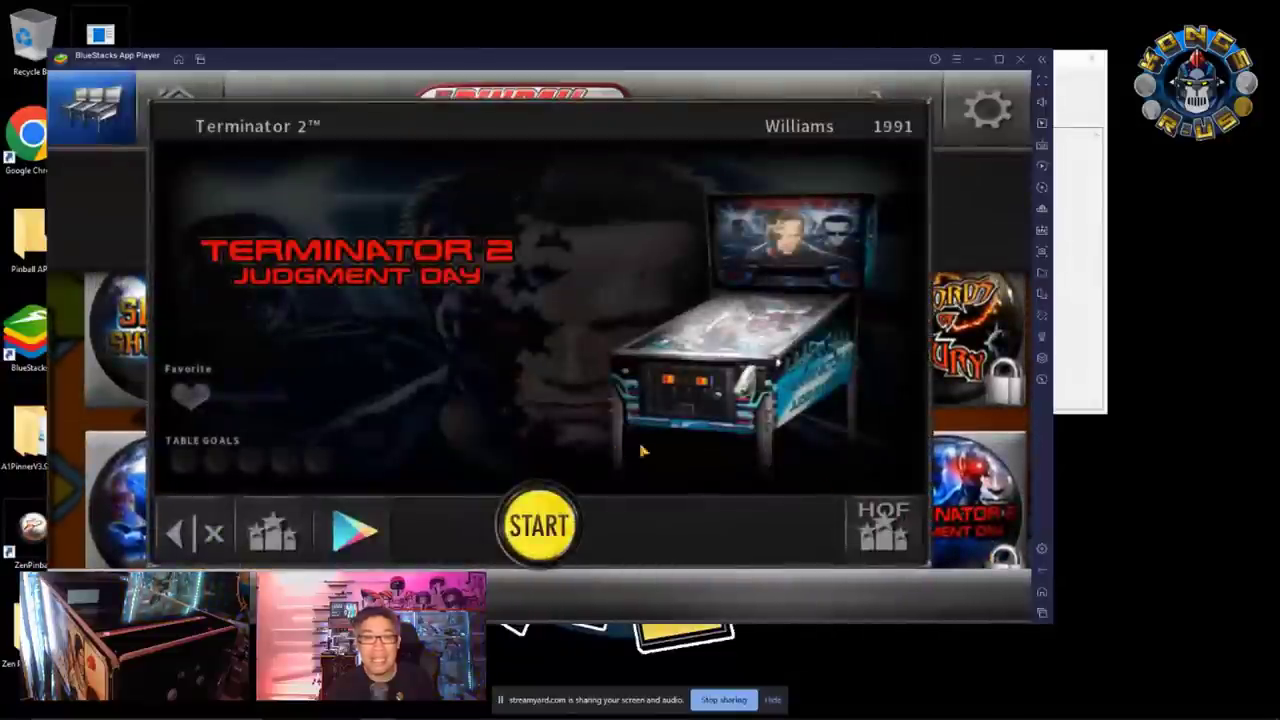
click(566, 502)
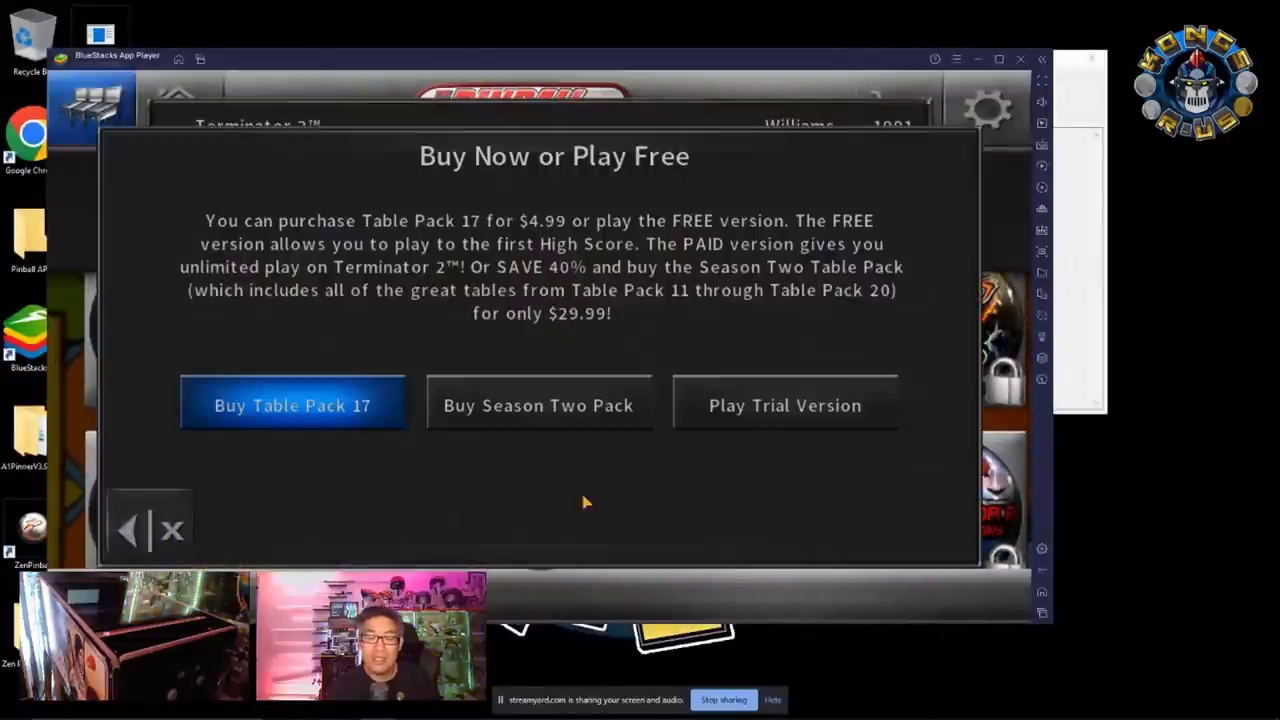
click(760, 410)
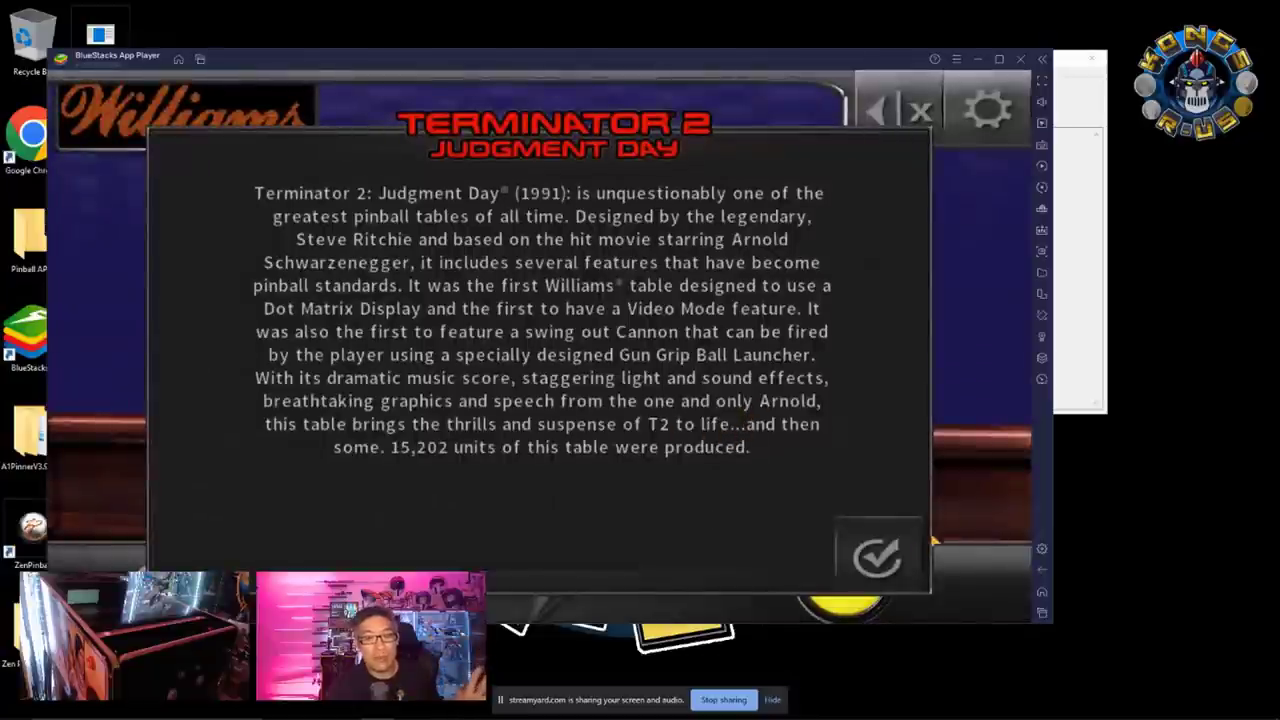
click(926, 545)
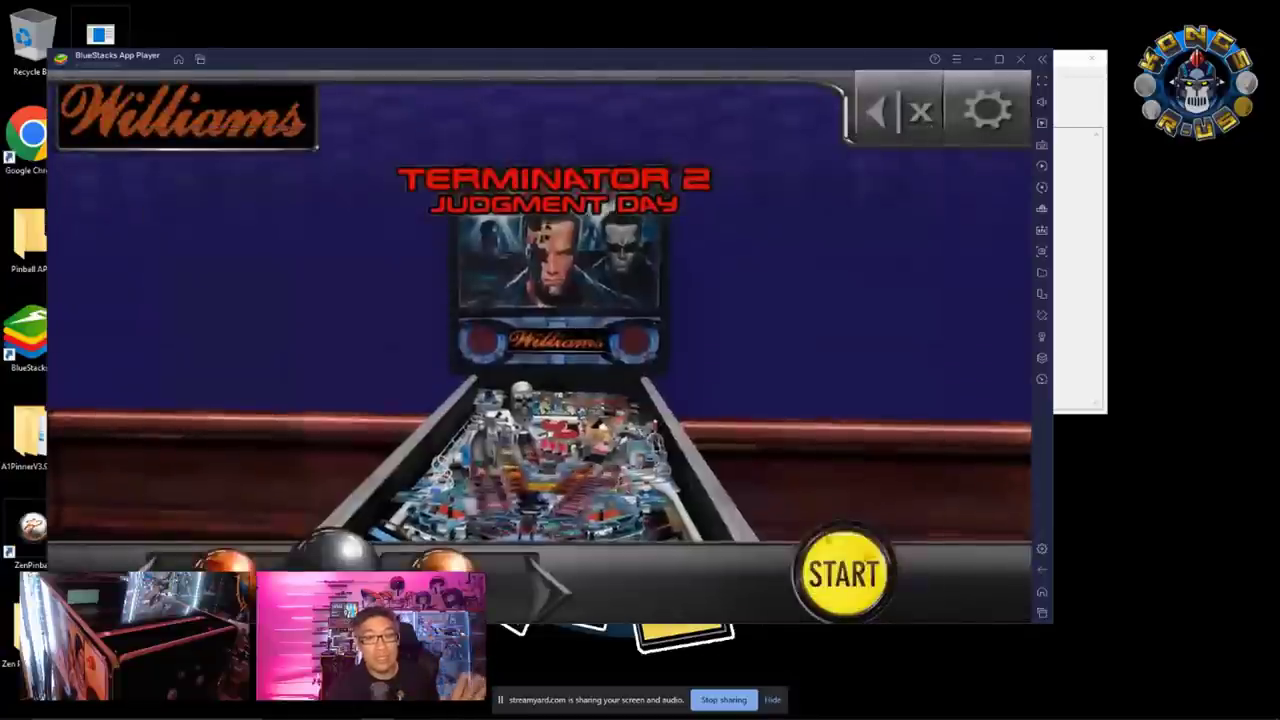
Step: Return to the table list, load the trial version of Star Trek: The Next Generation and accept its introduction
scroll(540, 420, down, 3)
scroll(540, 420, up, 2)
scroll(492, 404, down, 10)
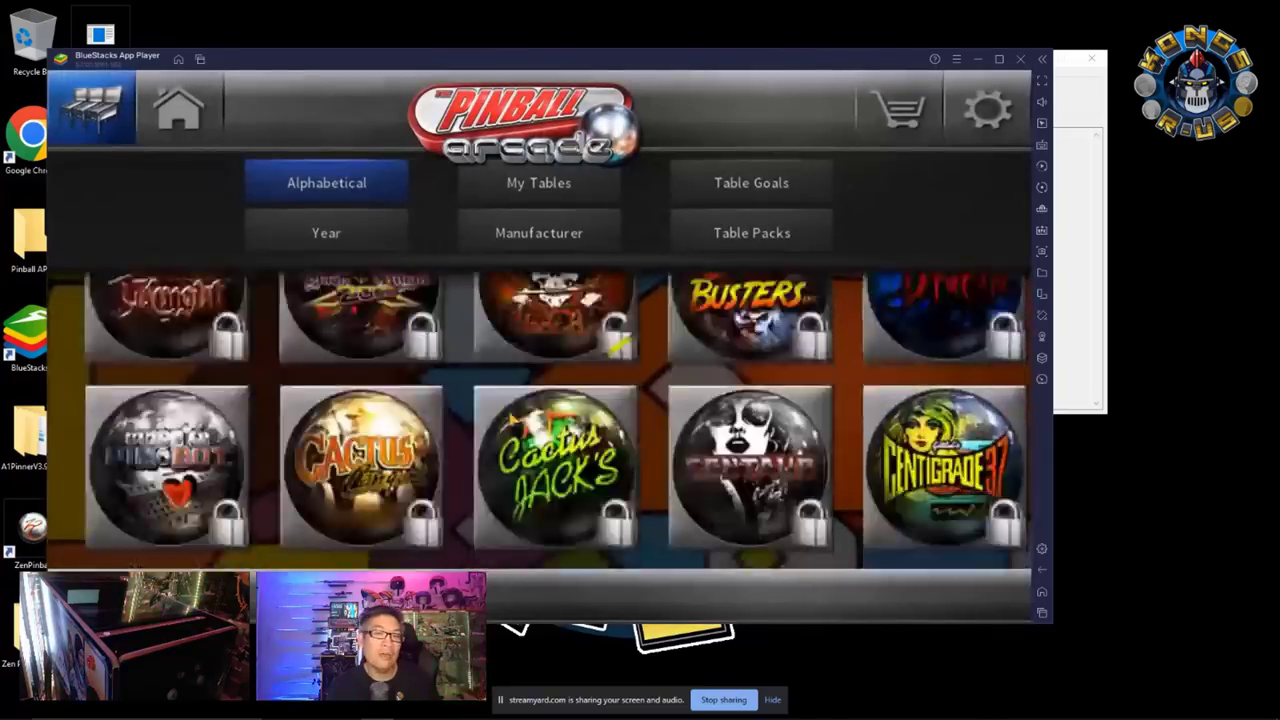
scroll(492, 404, down, 6)
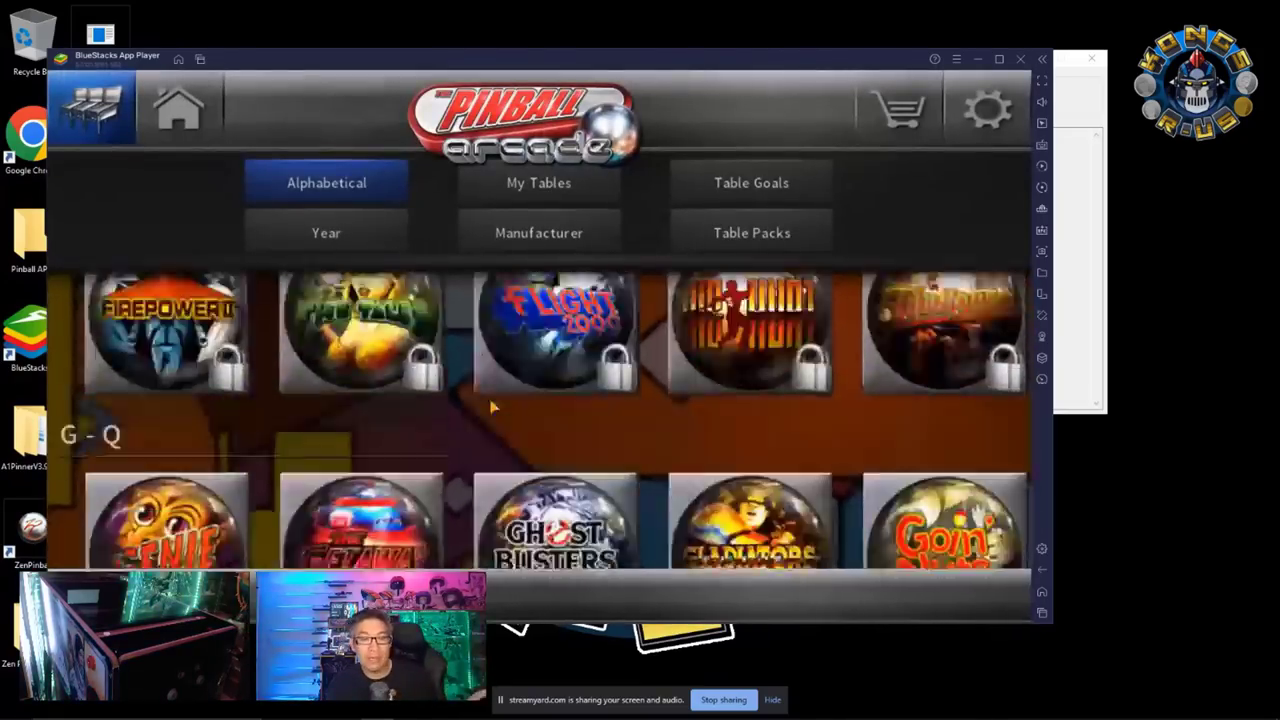
scroll(492, 423, down, 10)
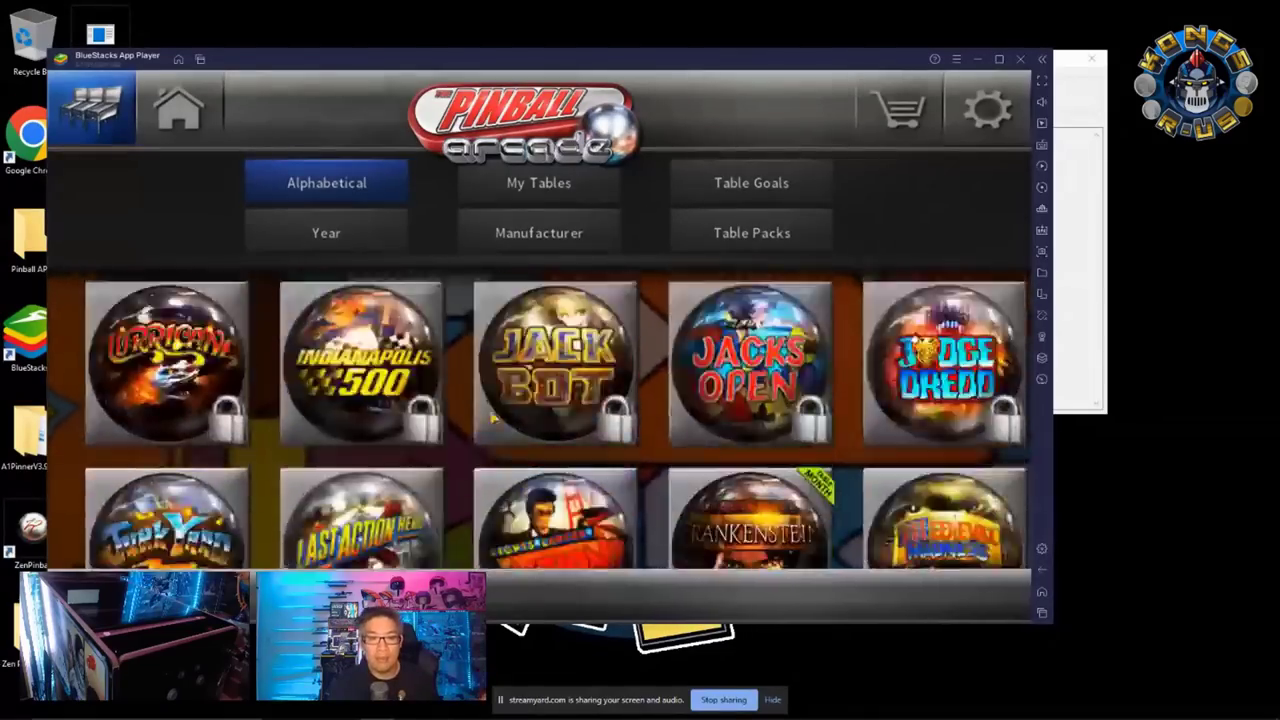
scroll(482, 414, down, 4)
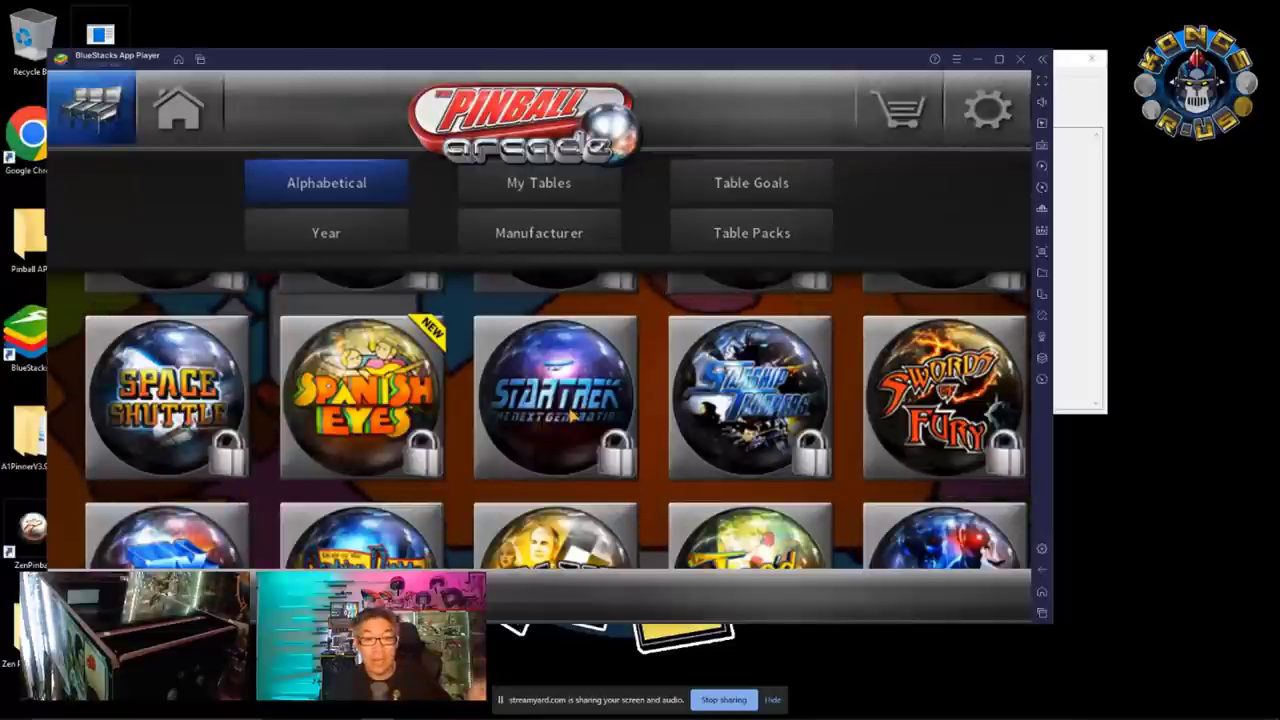
click(582, 405)
click(545, 533)
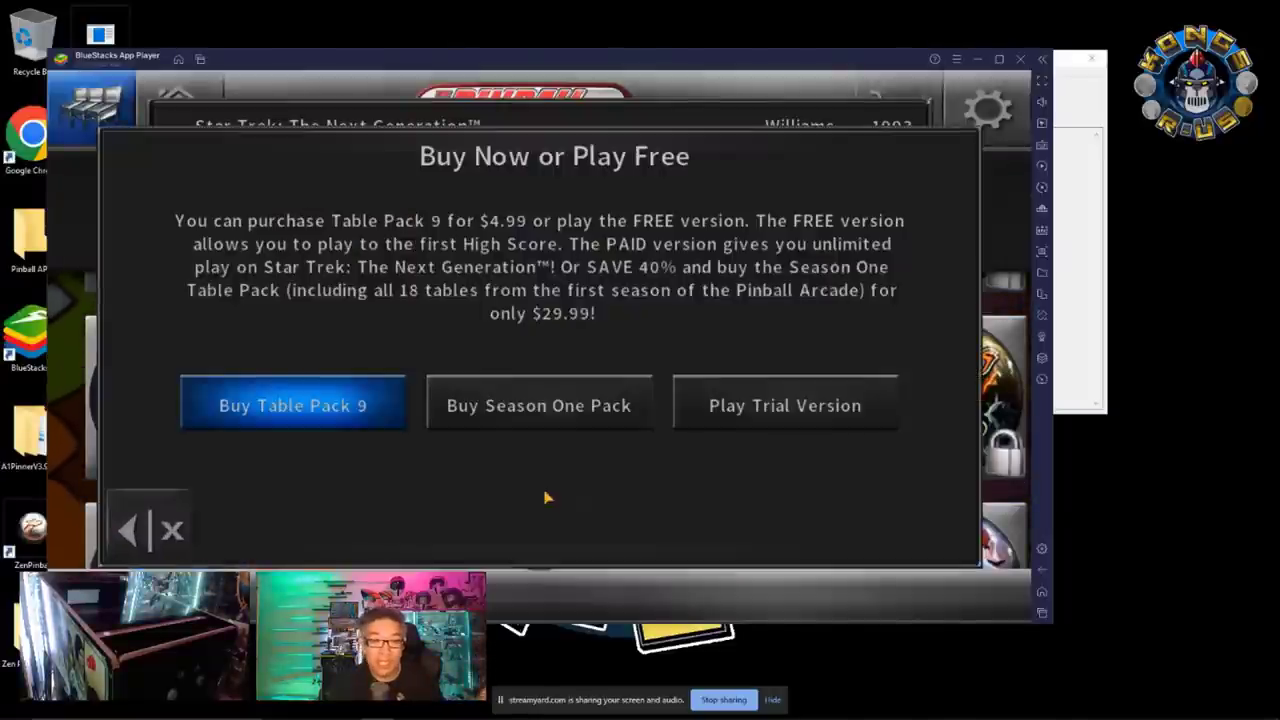
click(742, 424)
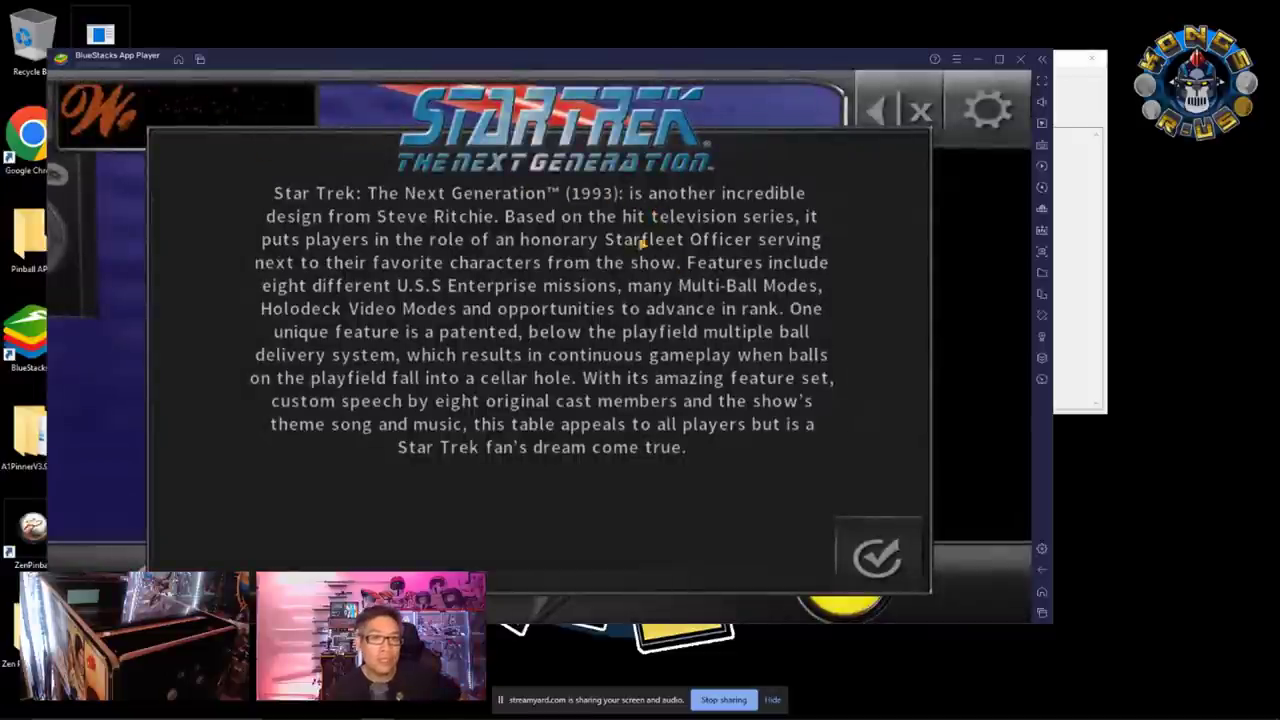
click(916, 545)
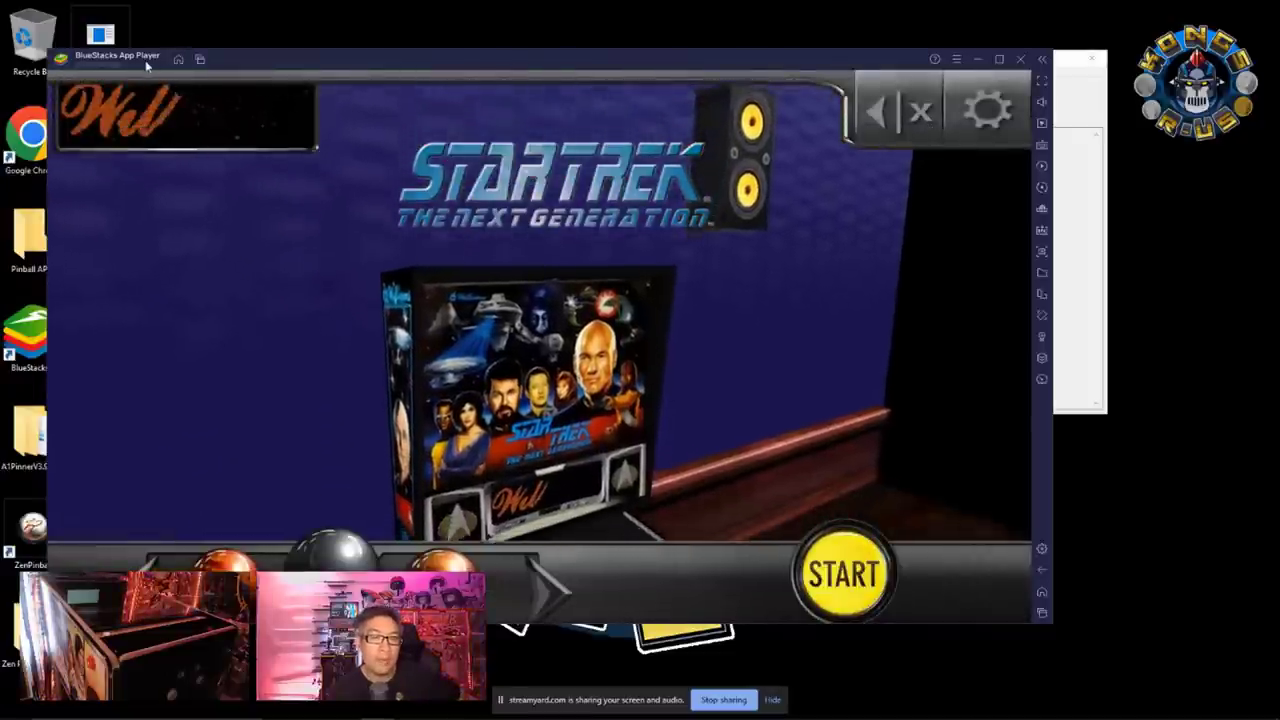
Step: Leave the game for the BlueStacks home screen and open Media Manager from the system apps
click(178, 59)
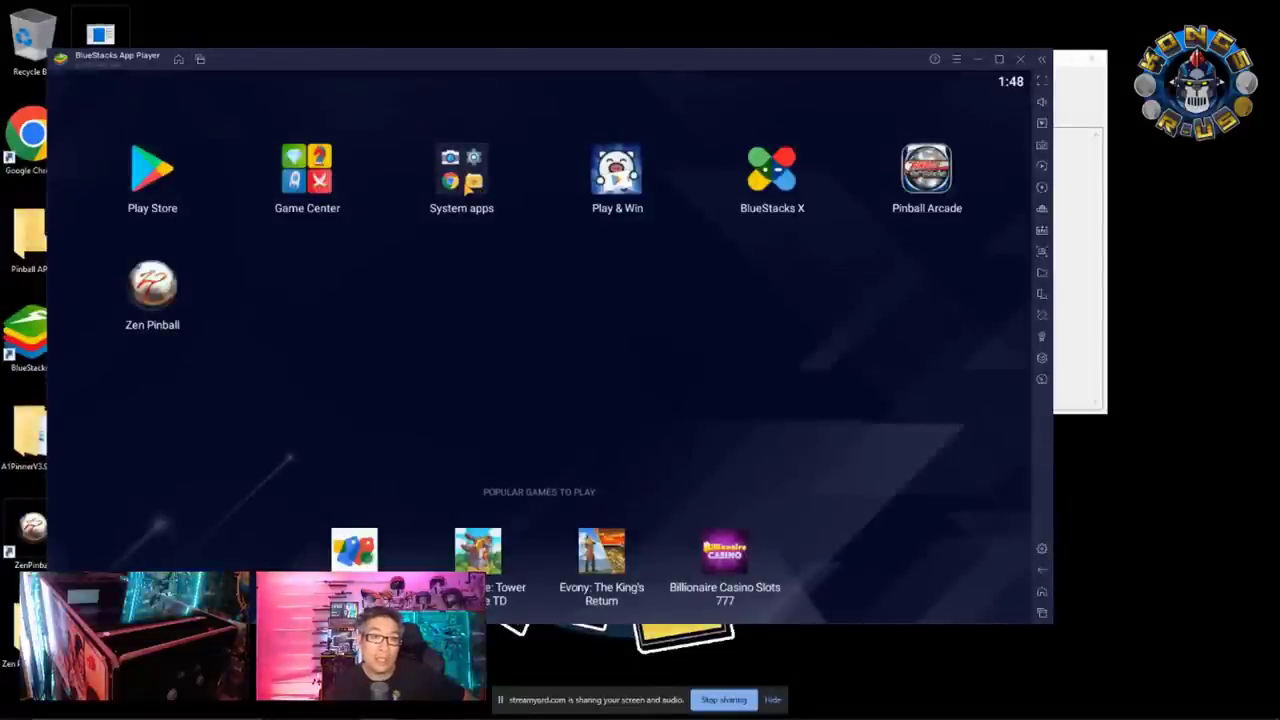
click(480, 195)
click(566, 318)
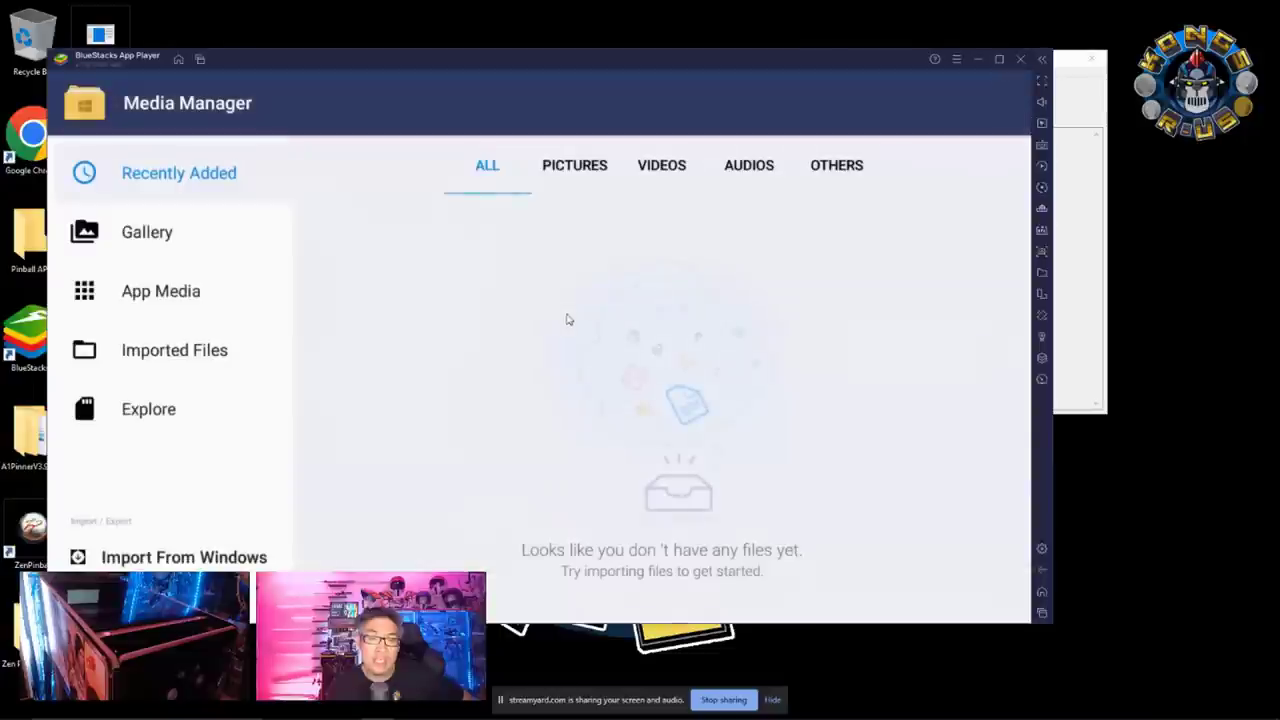
Step: Browse the sdcard to the folder Android/data/com.farsight.AndroidPinball.javaProject/files
click(150, 418)
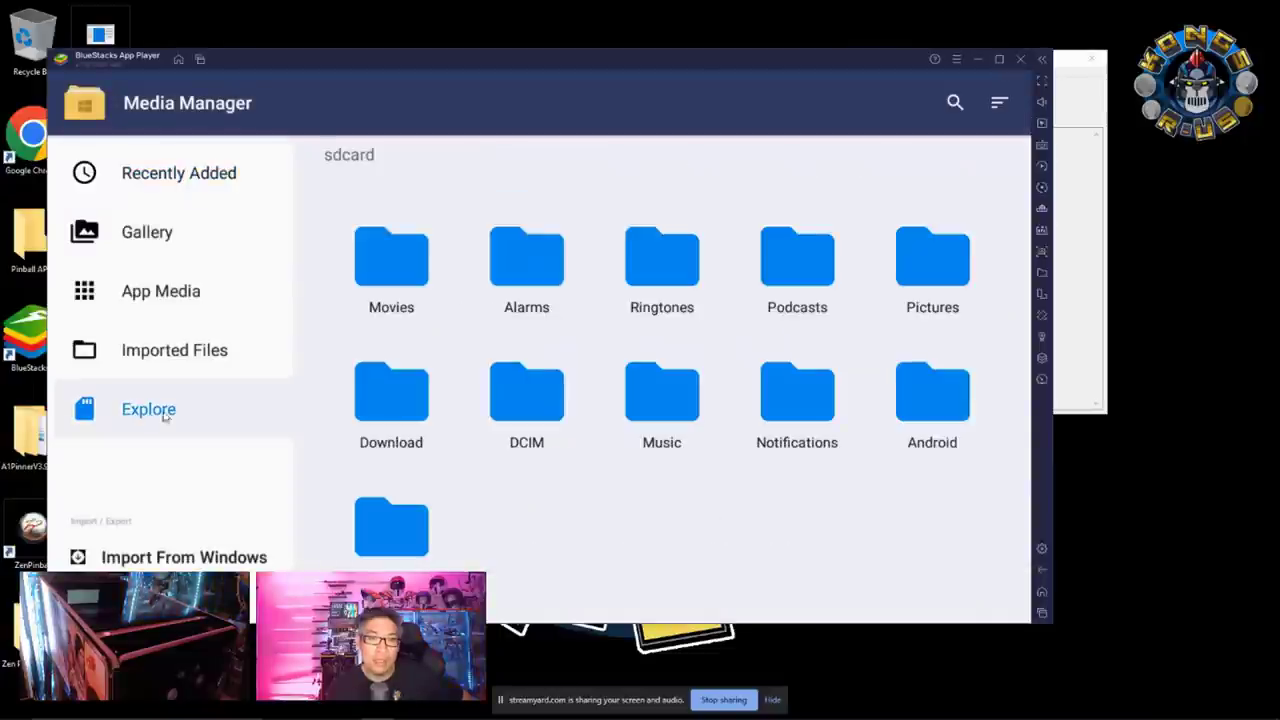
click(938, 413)
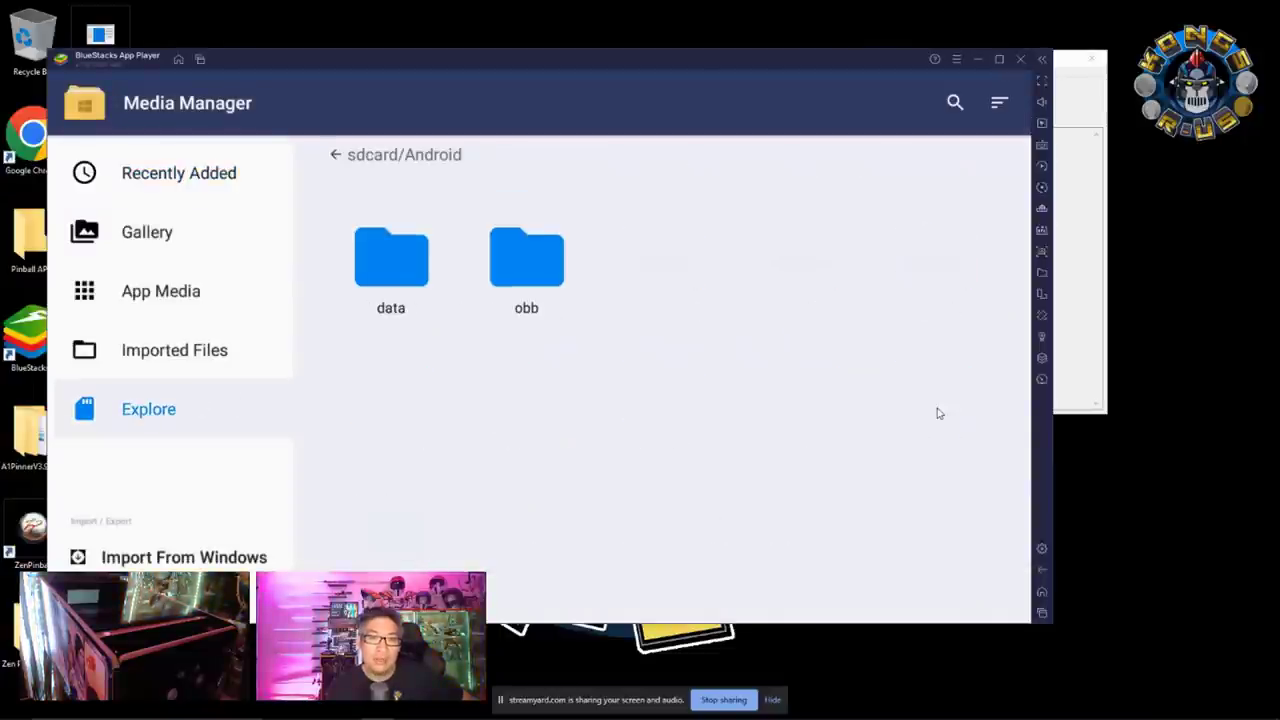
click(392, 270)
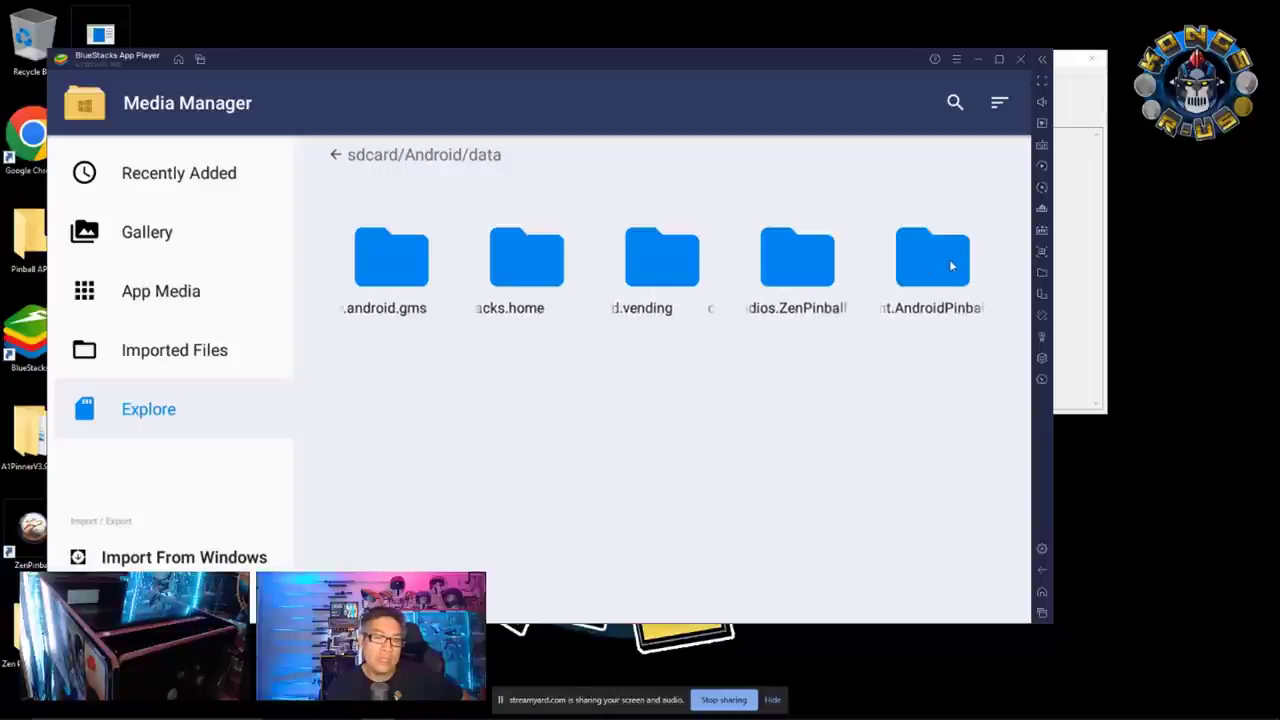
click(947, 260)
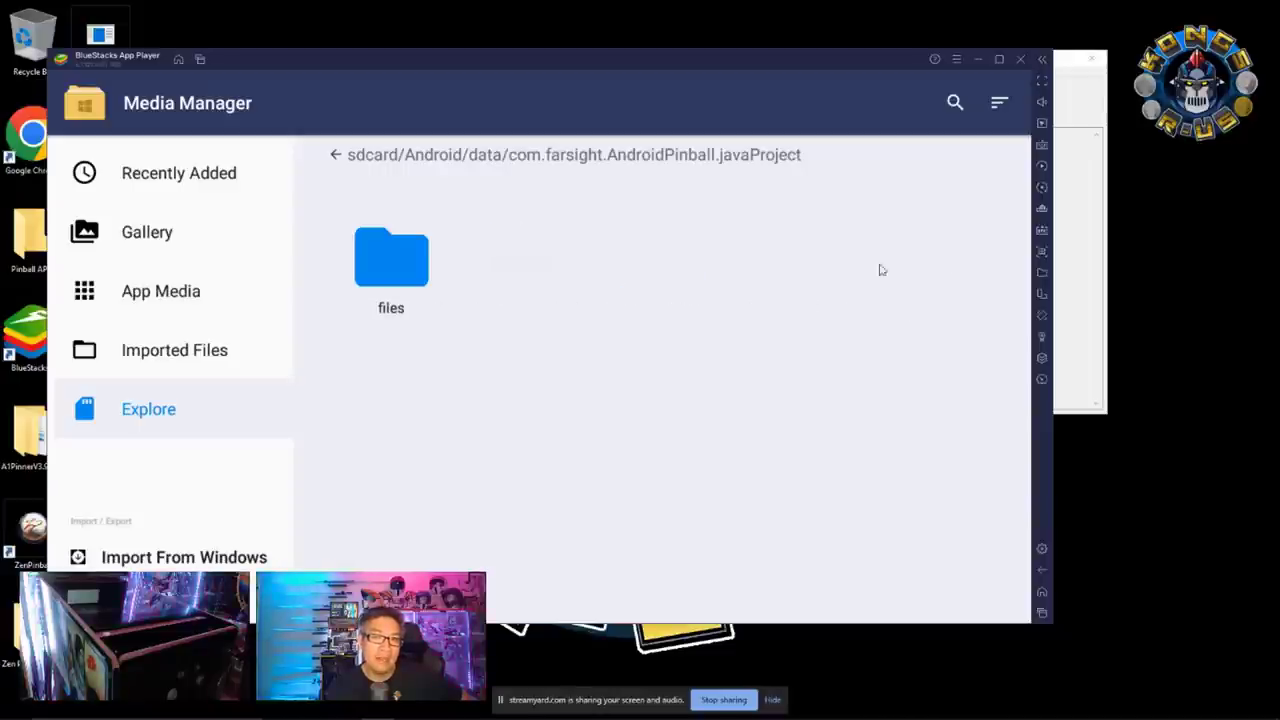
click(401, 272)
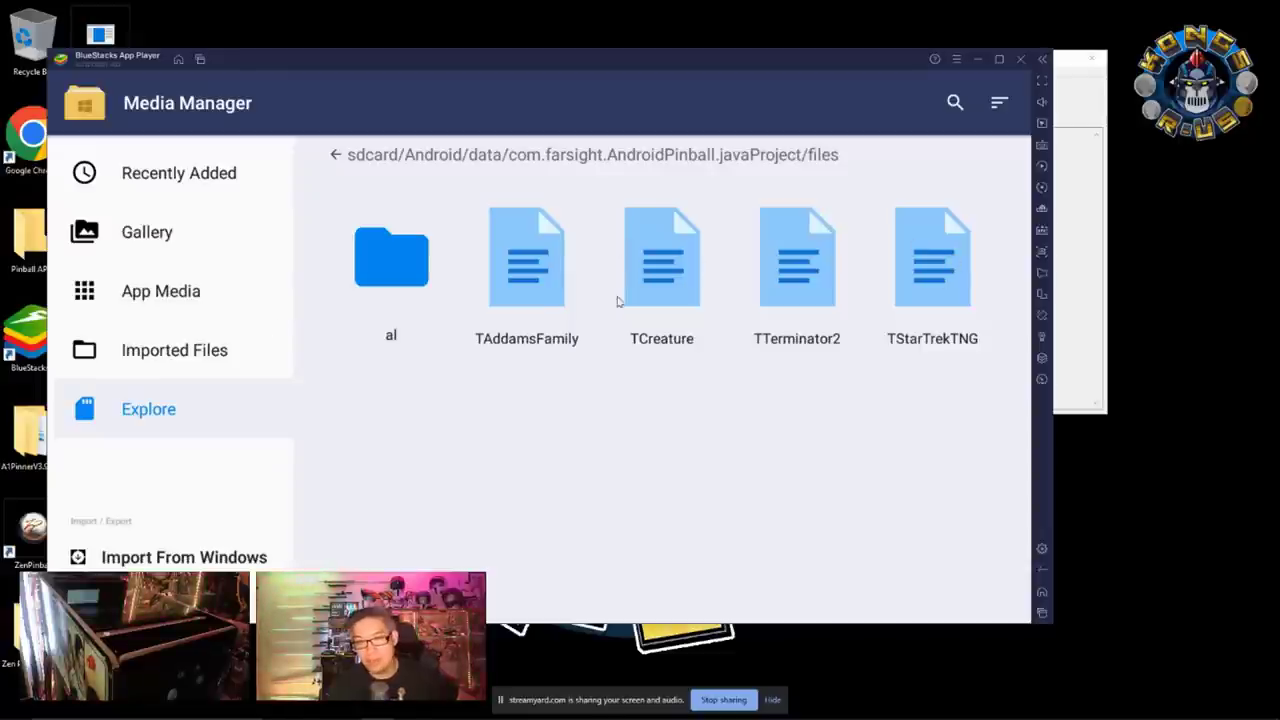
Step: Export everything in the files folder to Windows, into a new desktop folder named Pinball Arcade Tables
click(932, 260)
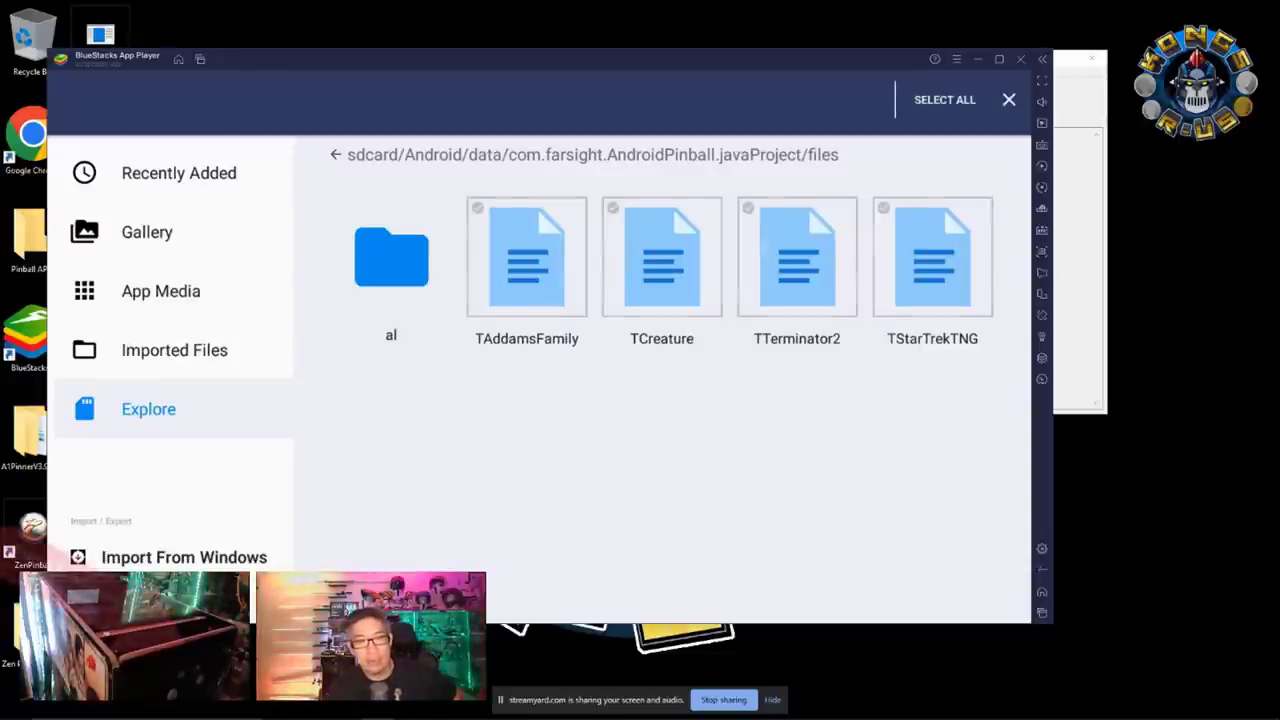
click(944, 100)
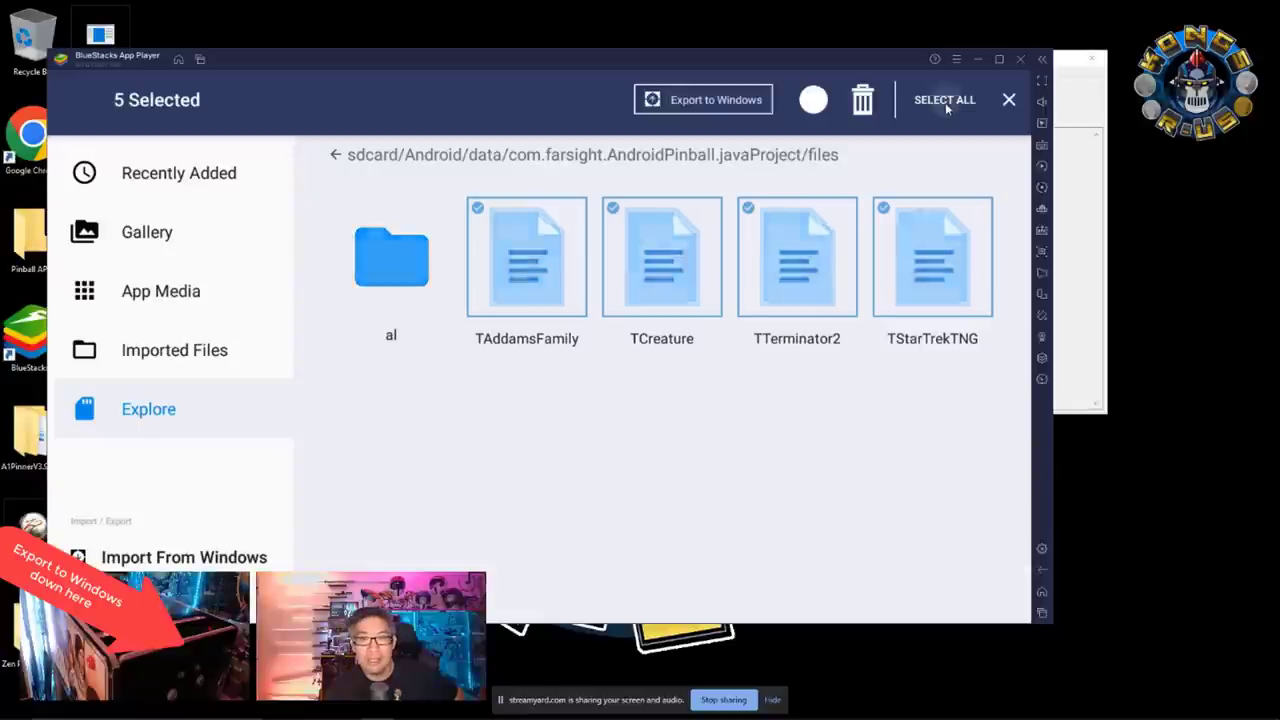
click(719, 104)
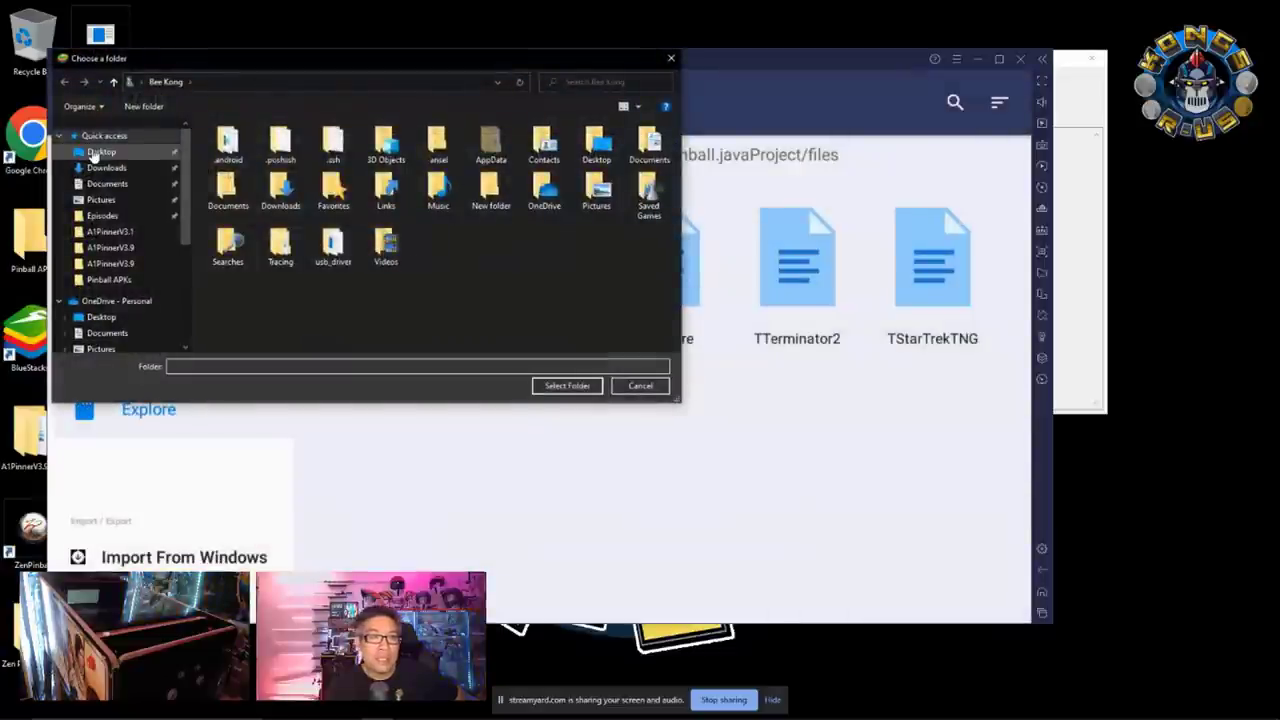
click(100, 152)
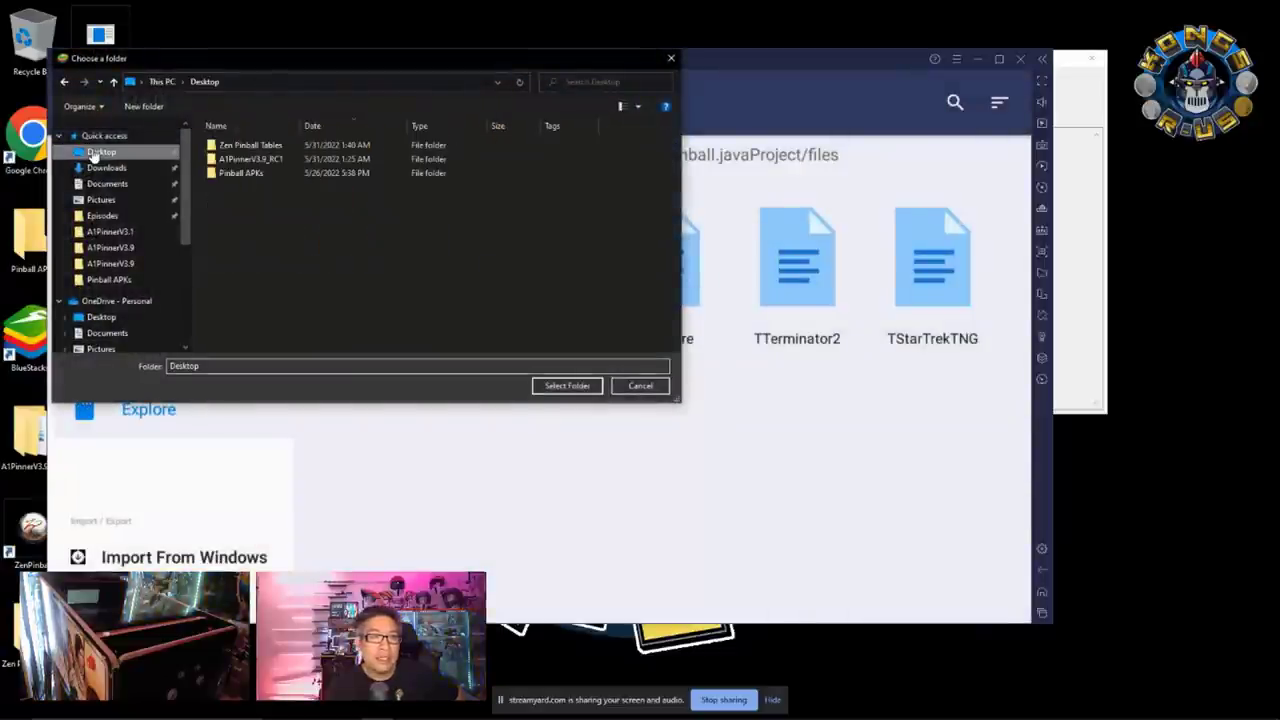
click(143, 106)
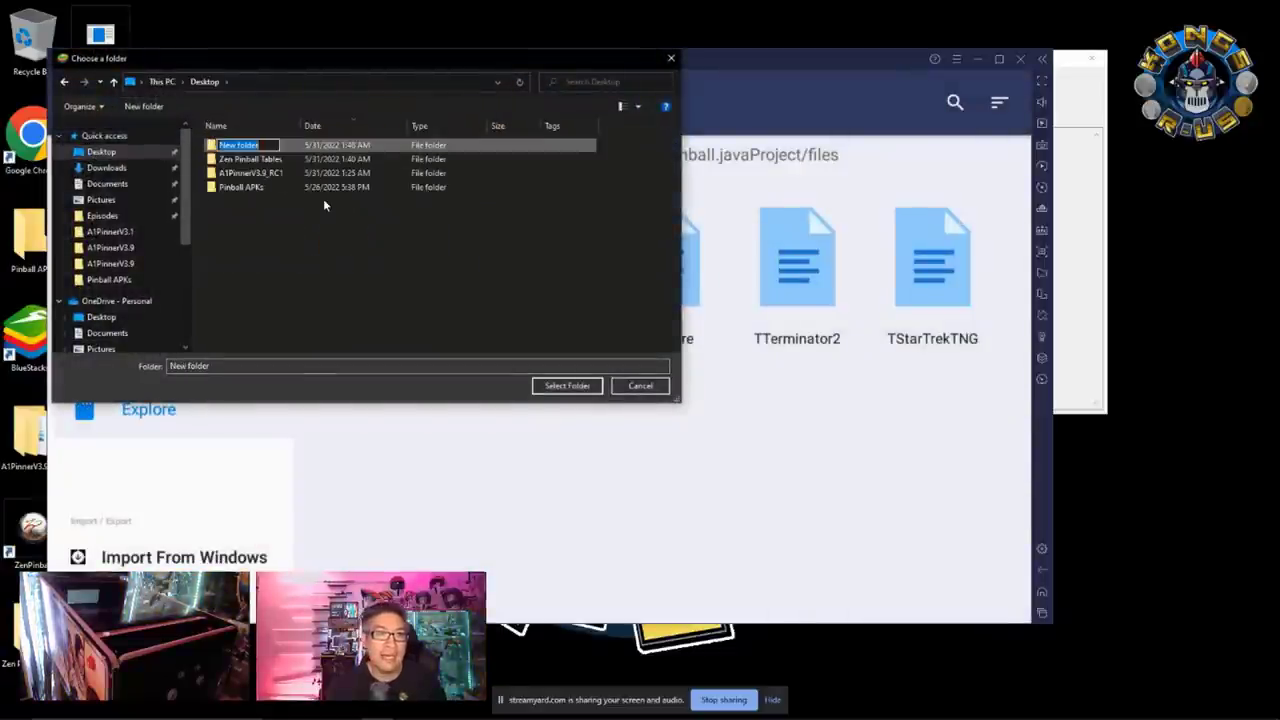
text(Pi)
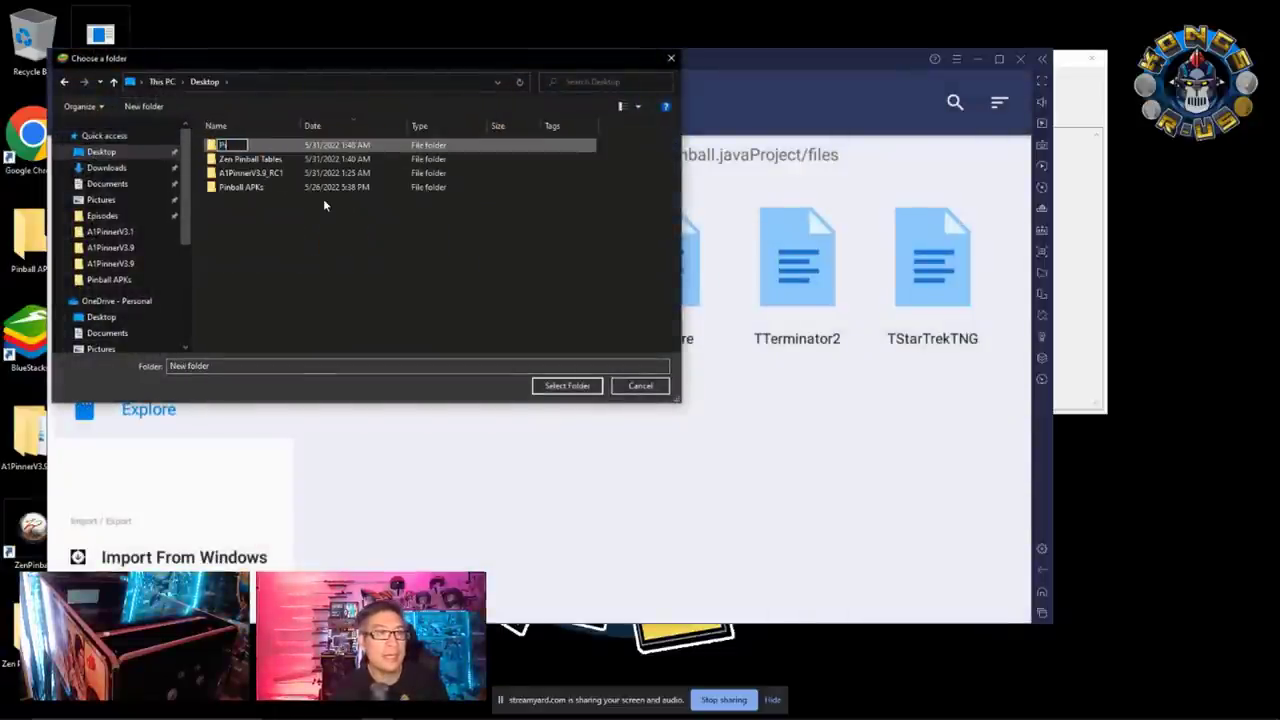
text(nball A)
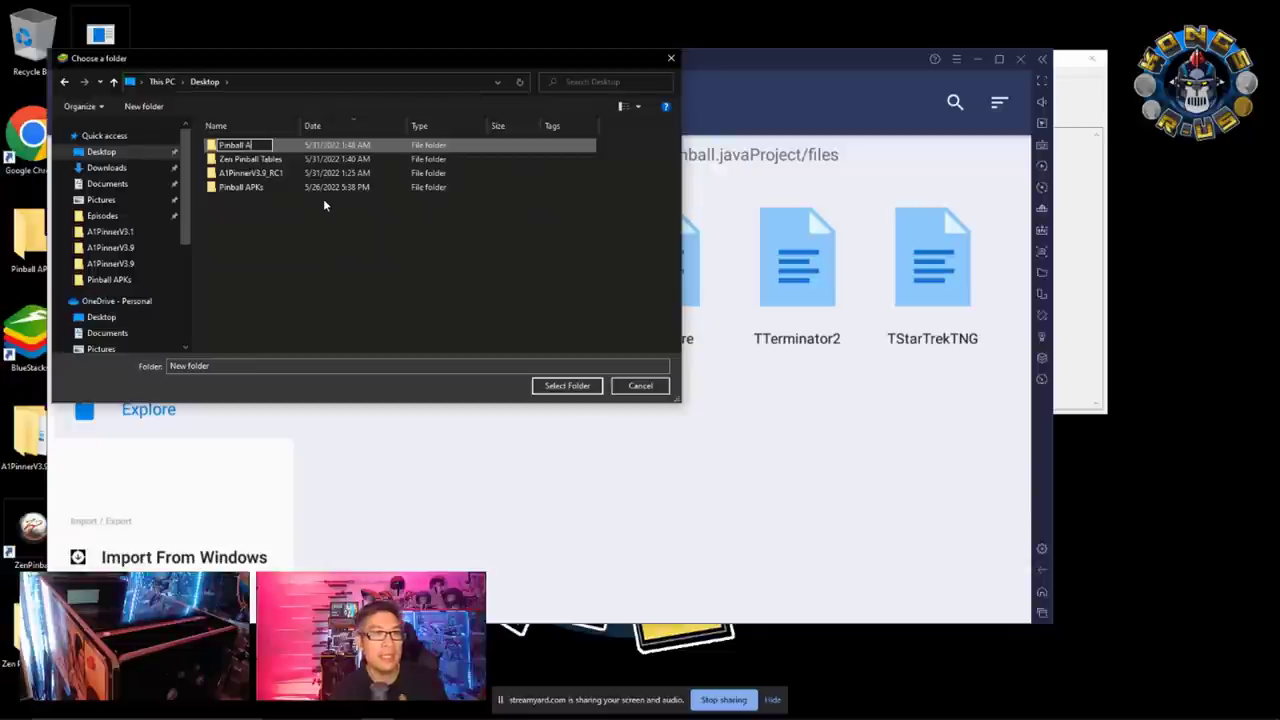
text(rcade Tables)
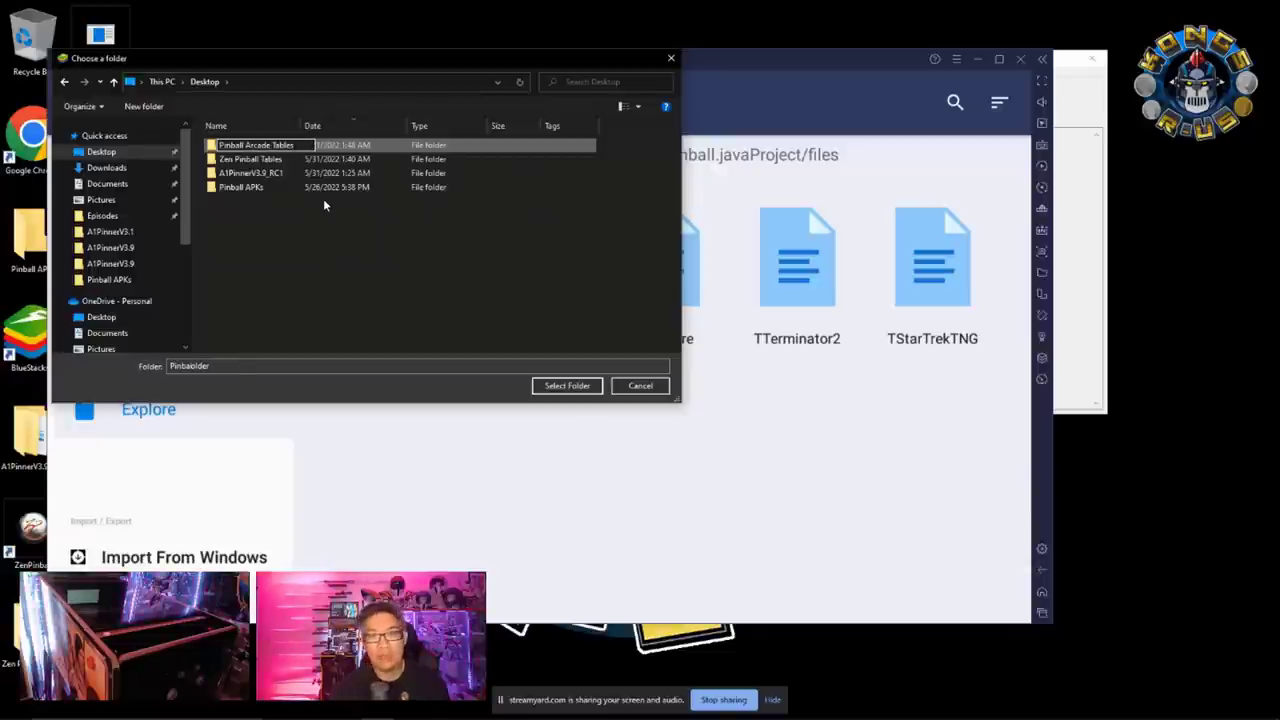
key(Return)
click(565, 386)
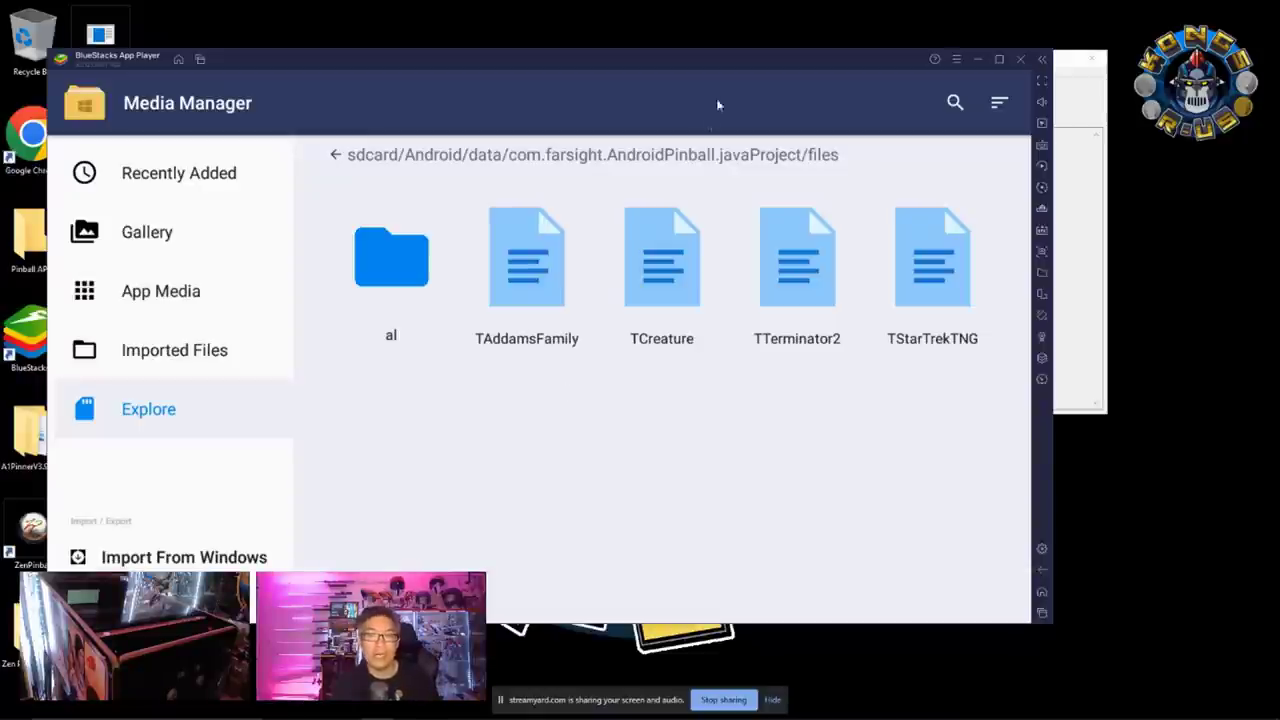
Step: Switch to A1Pinner, open the Pinball Arcade table manager and choose the desktop's Pinball Arcade Tables folder as local directory
click(979, 60)
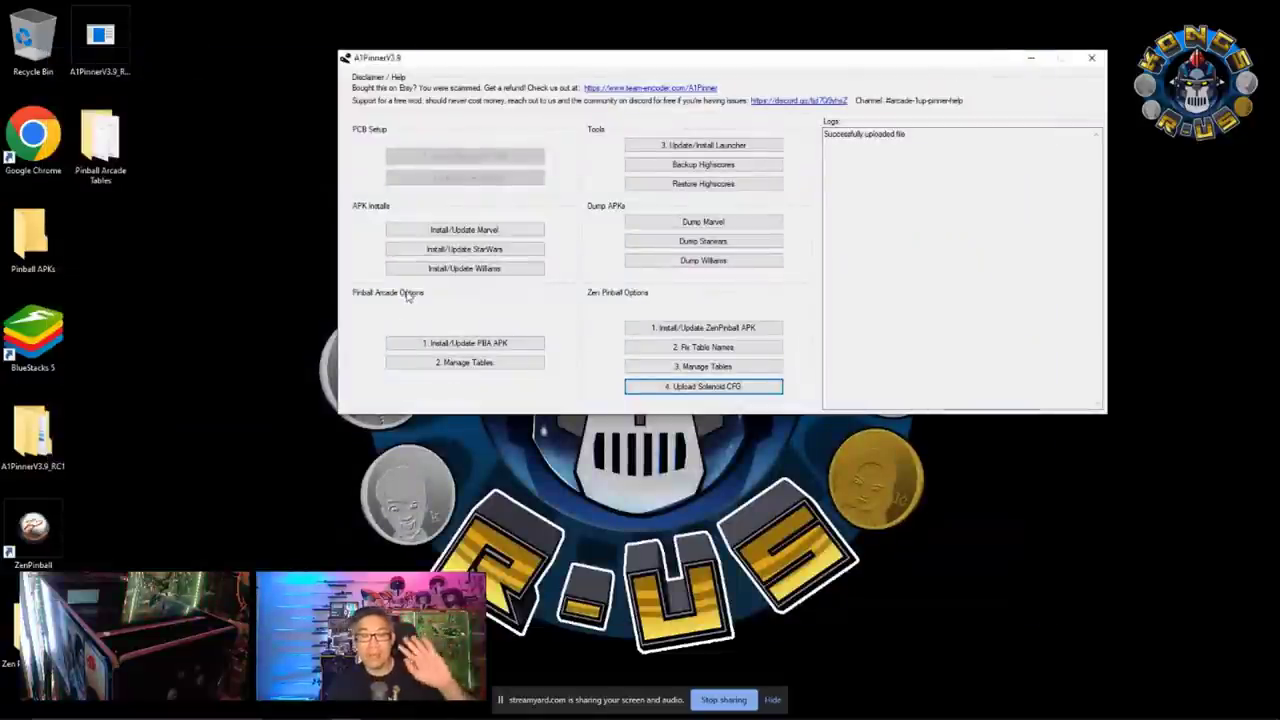
click(482, 366)
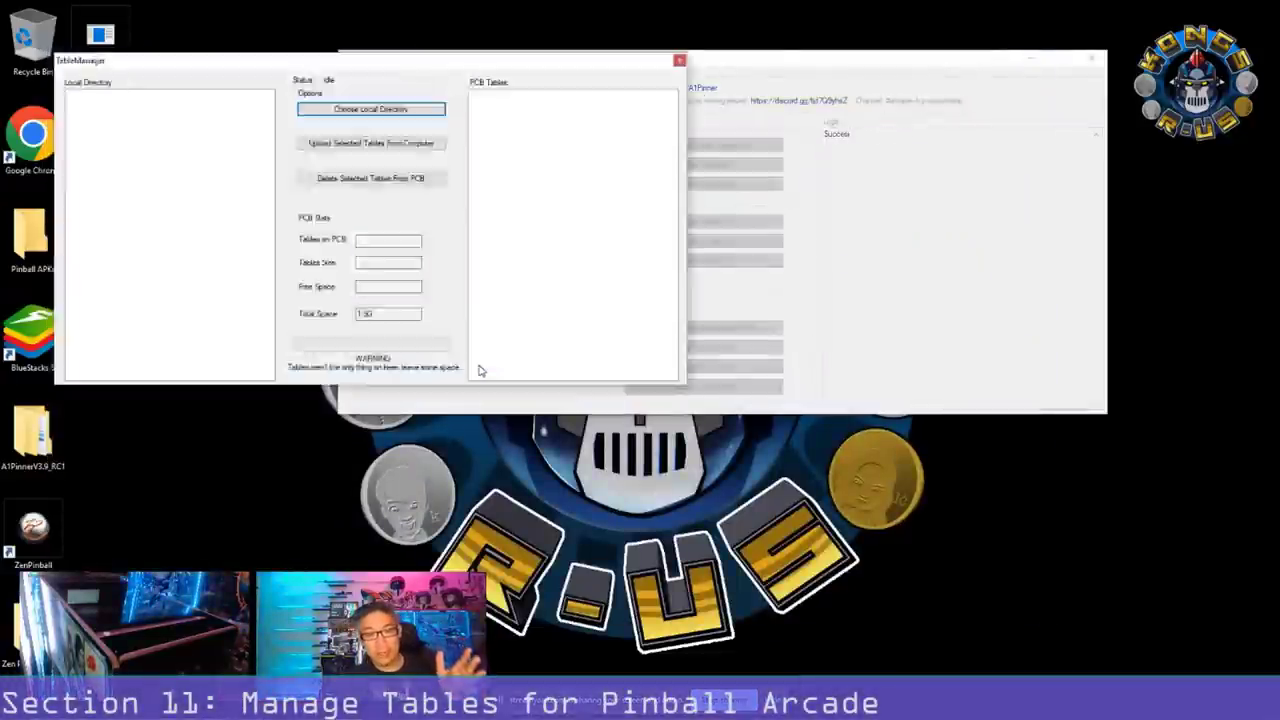
click(371, 110)
click(549, 331)
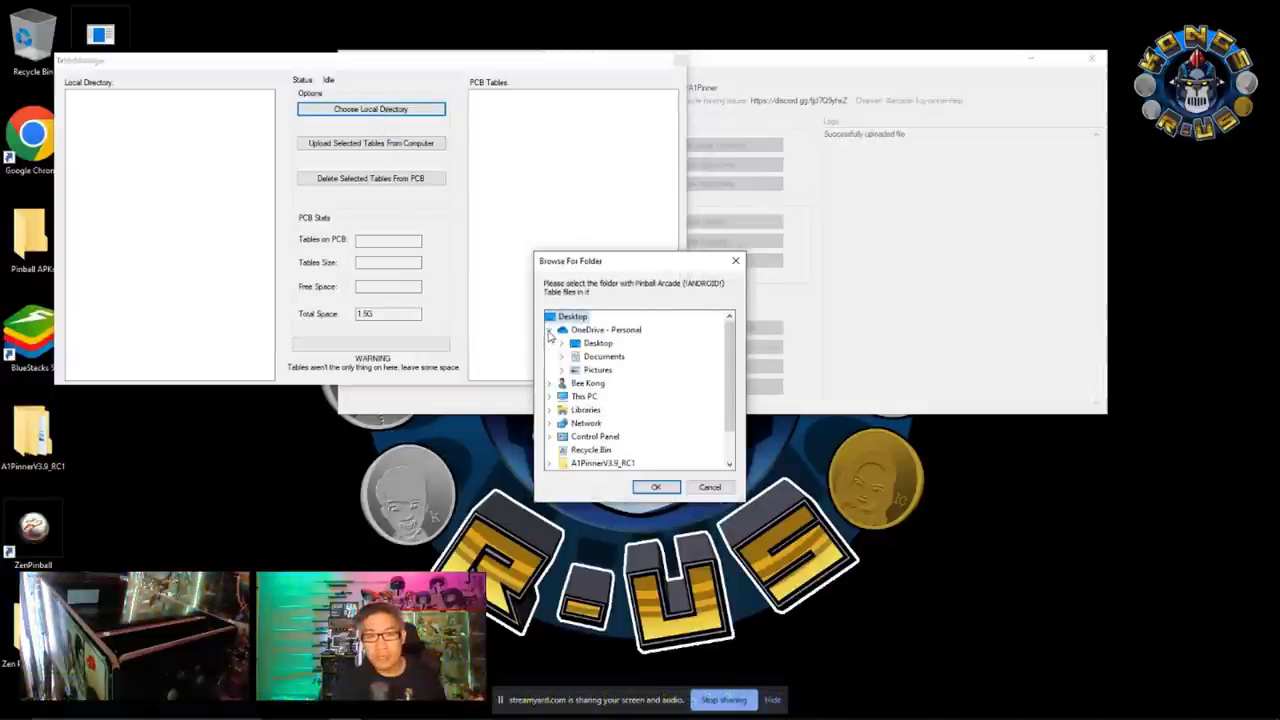
click(561, 343)
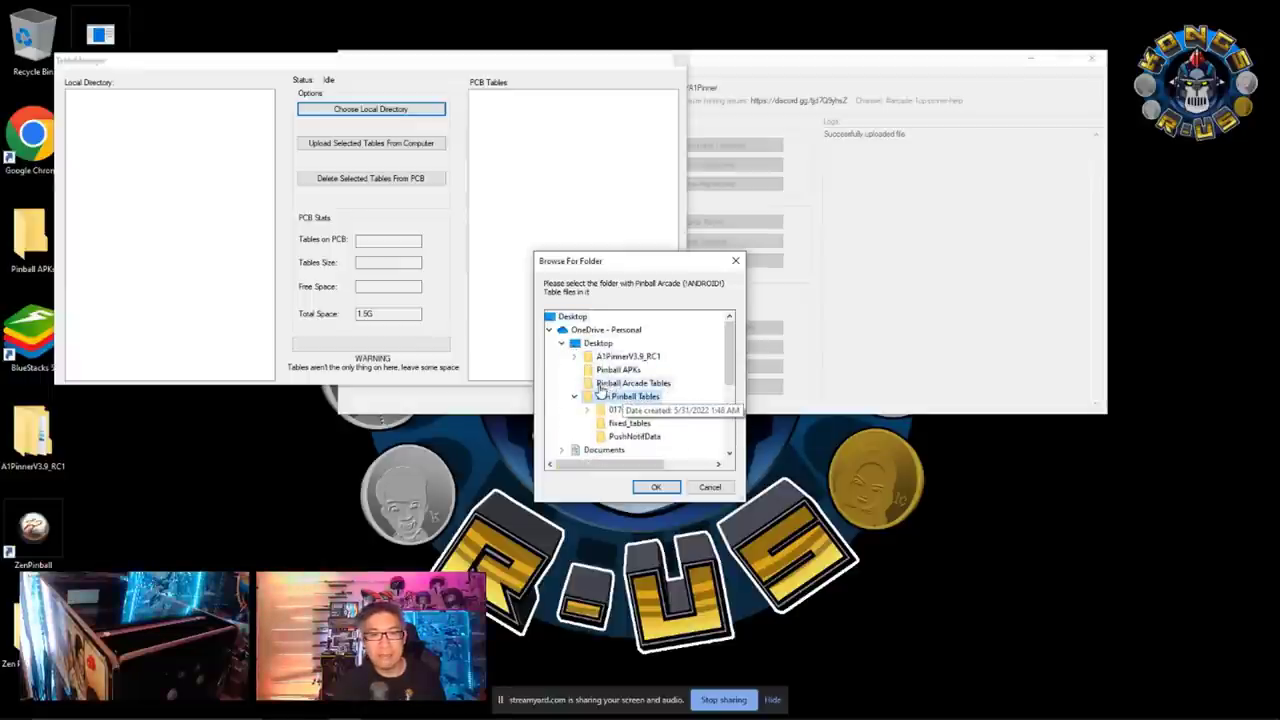
click(596, 386)
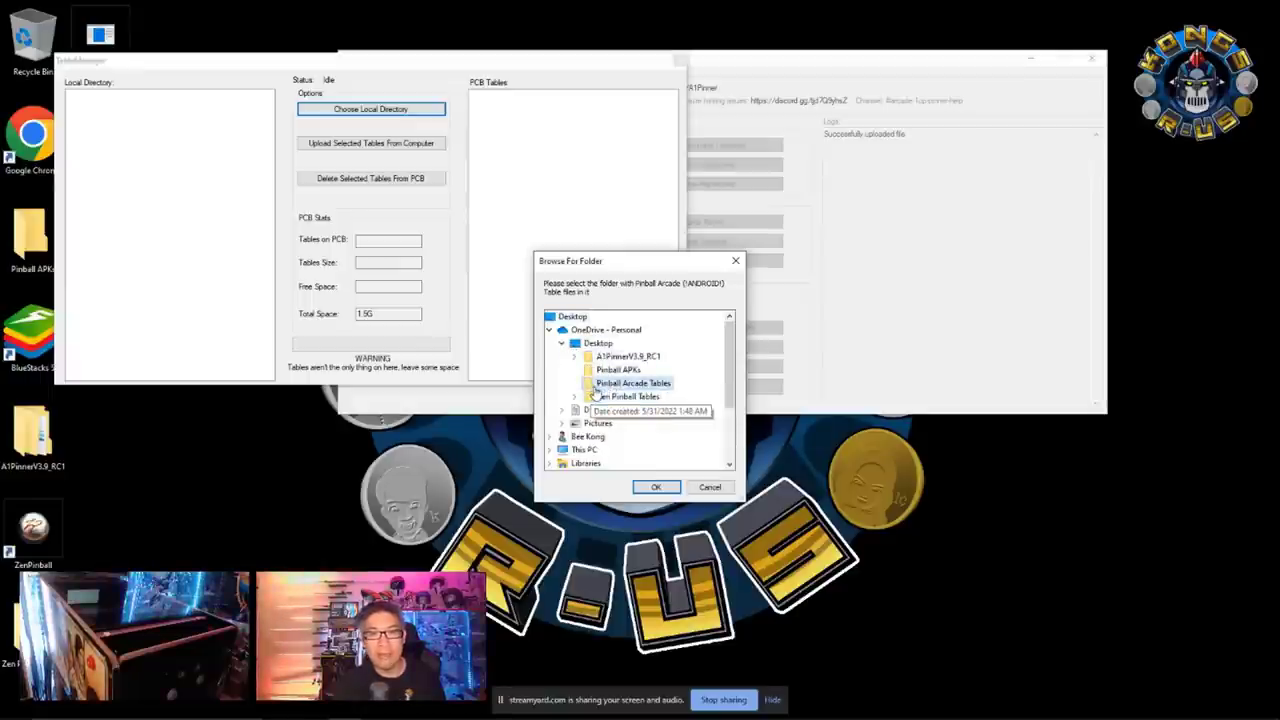
click(655, 487)
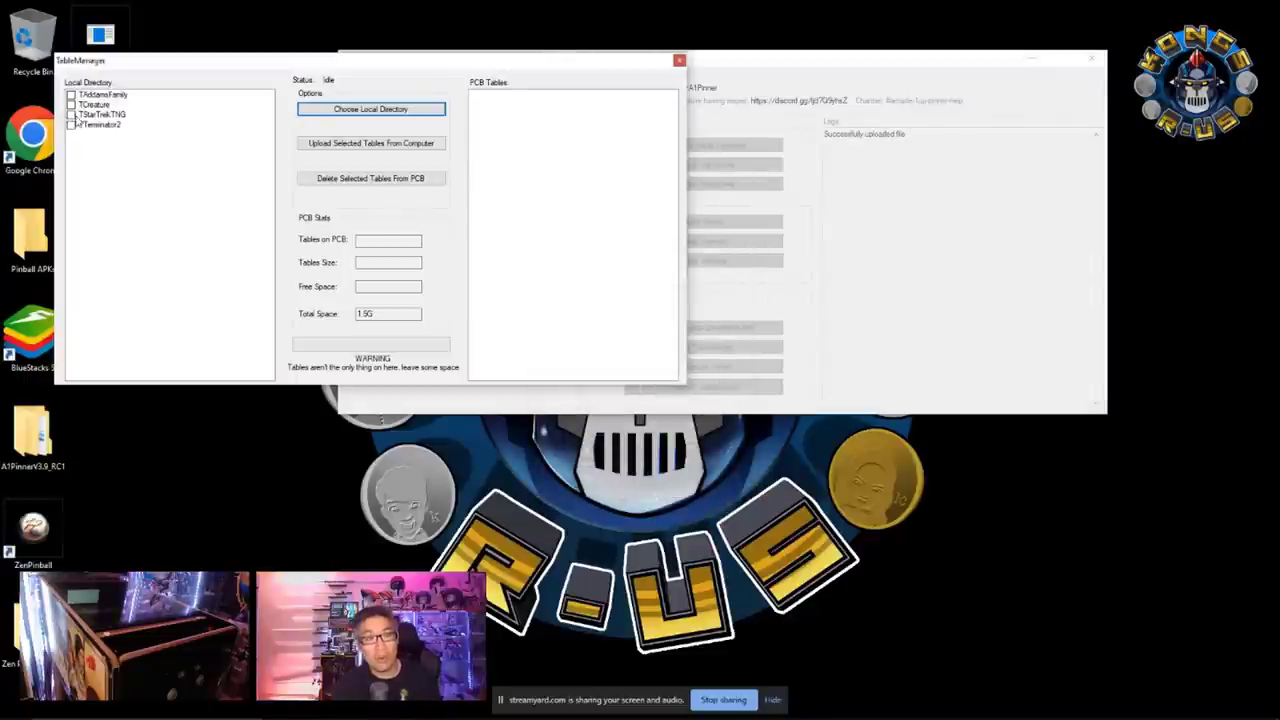
Step: Try to upload the TAddamsFamily, TCreature, TStarTrekTNG and TTerminator2 tables to the PCB
click(71, 97)
click(71, 104)
click(71, 114)
click(71, 124)
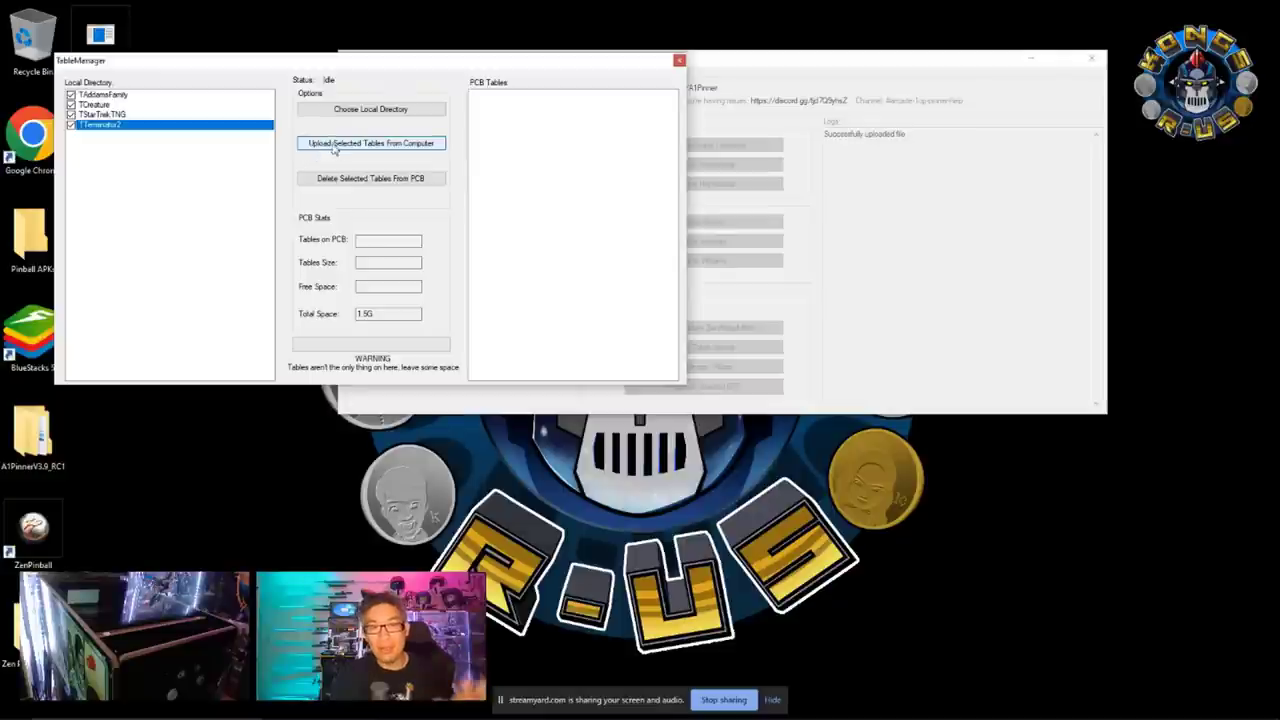
click(372, 144)
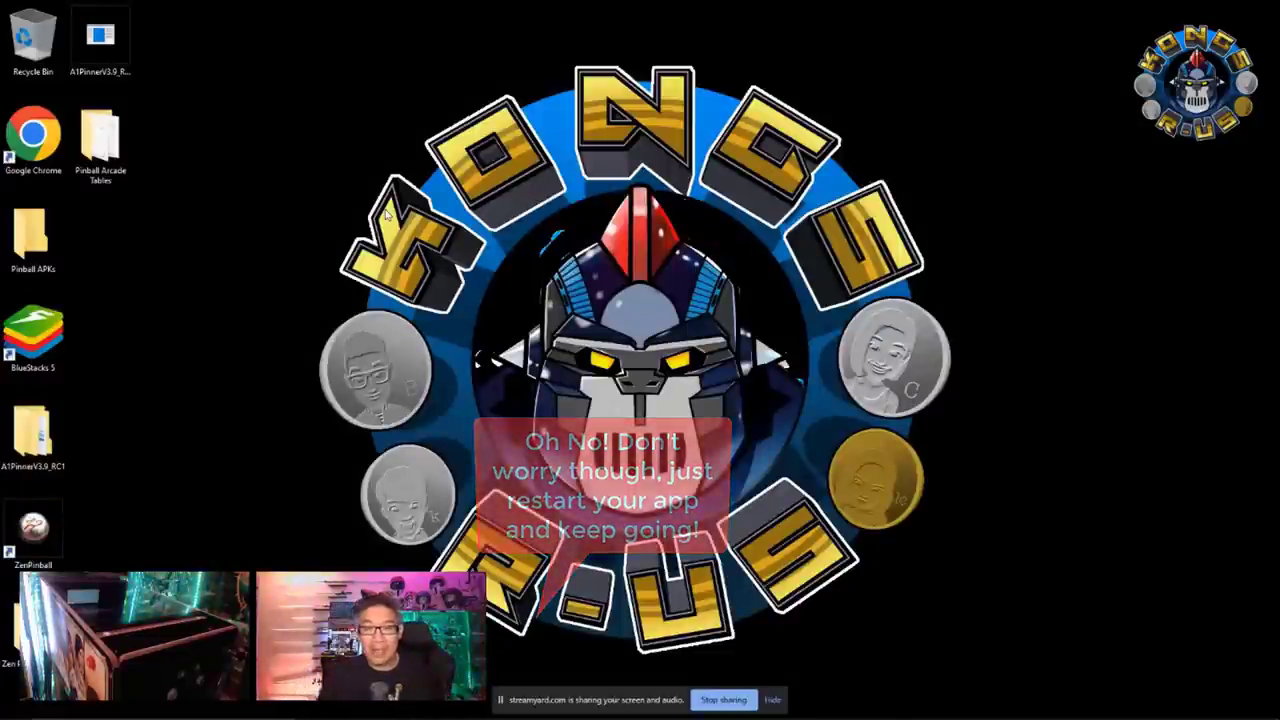
Step: Restart A1PinnerV3.exe from the A1PinnerV3.9 folder inside A1PinnerV3.9_RC1 and configure its networking
double_click(33, 435)
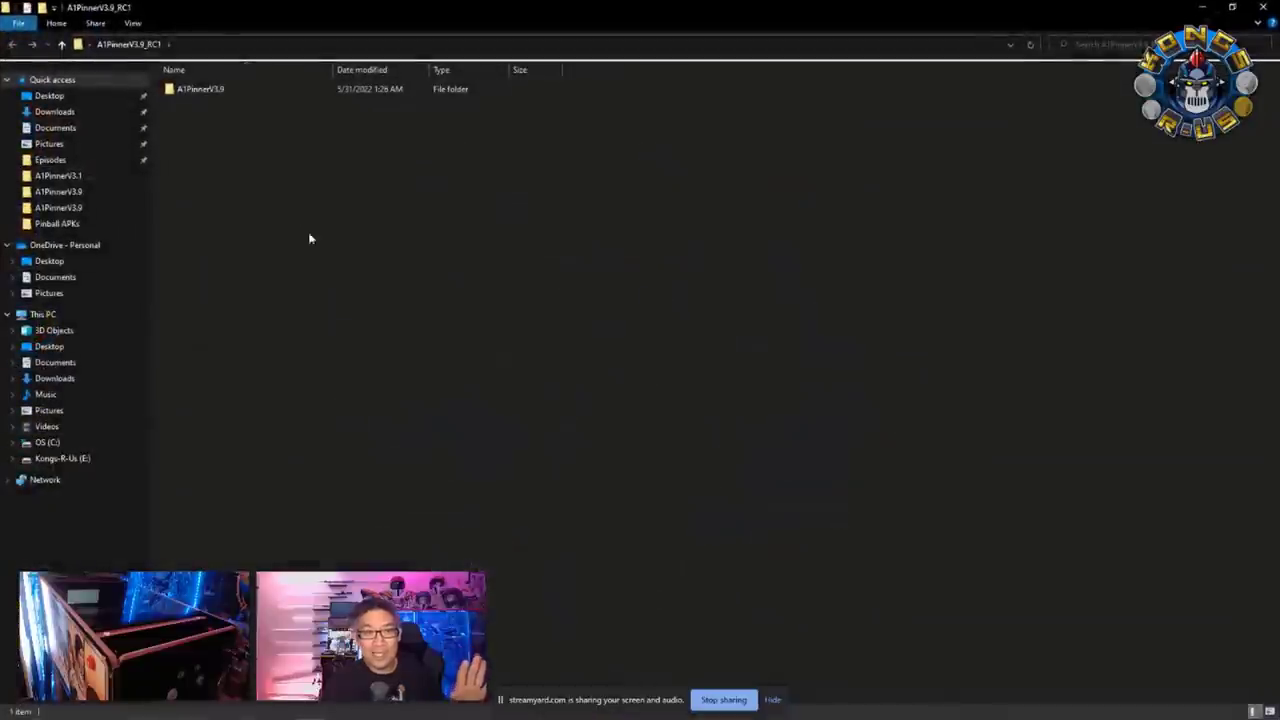
double_click(208, 92)
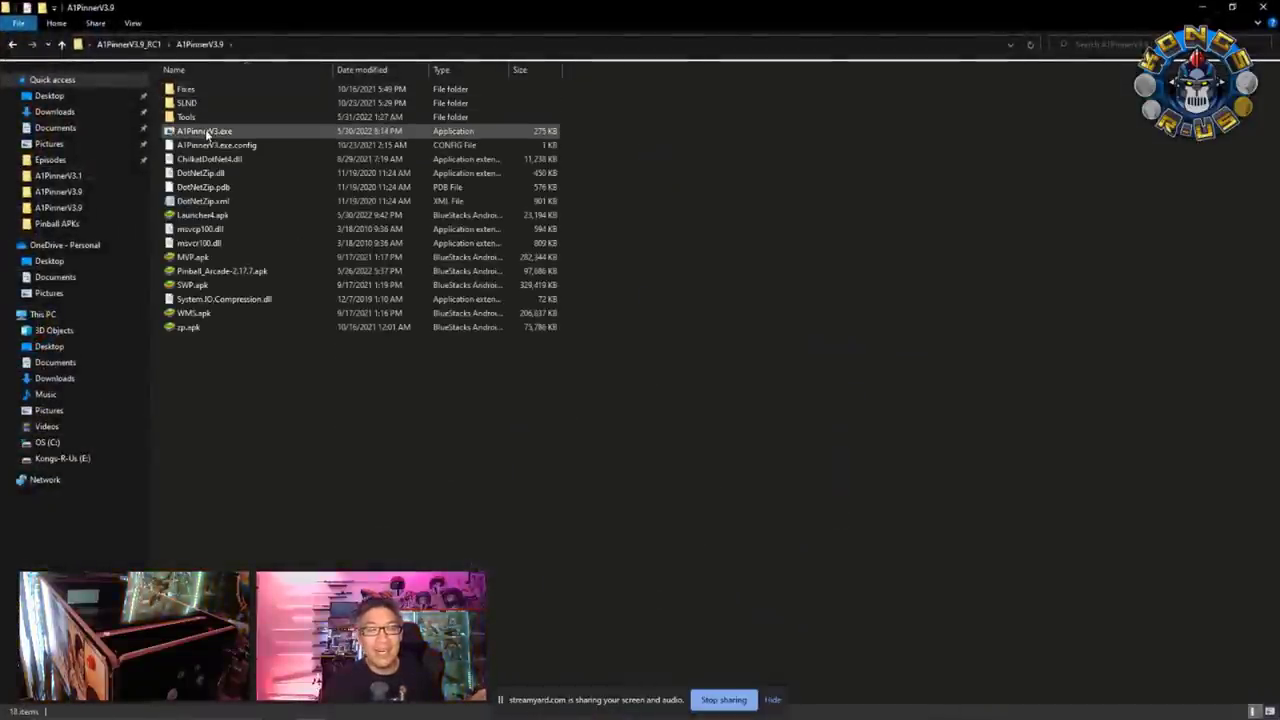
click(207, 132)
double_click(207, 132)
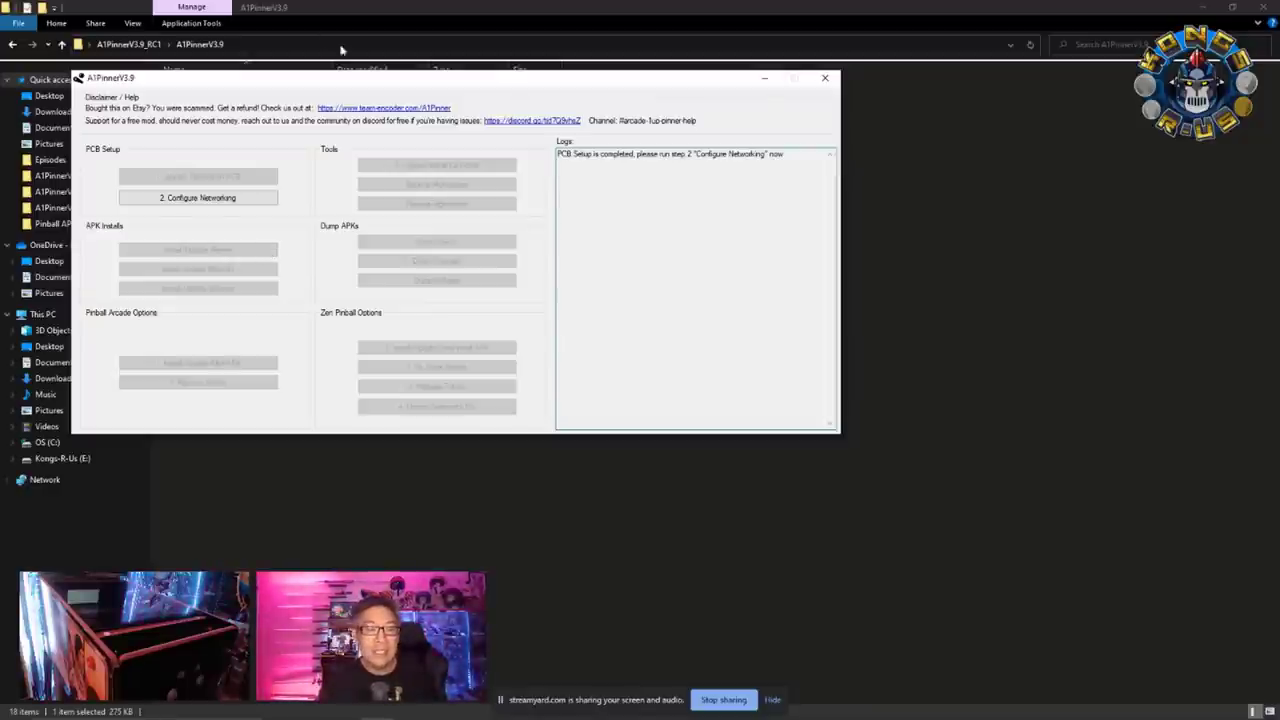
click(196, 198)
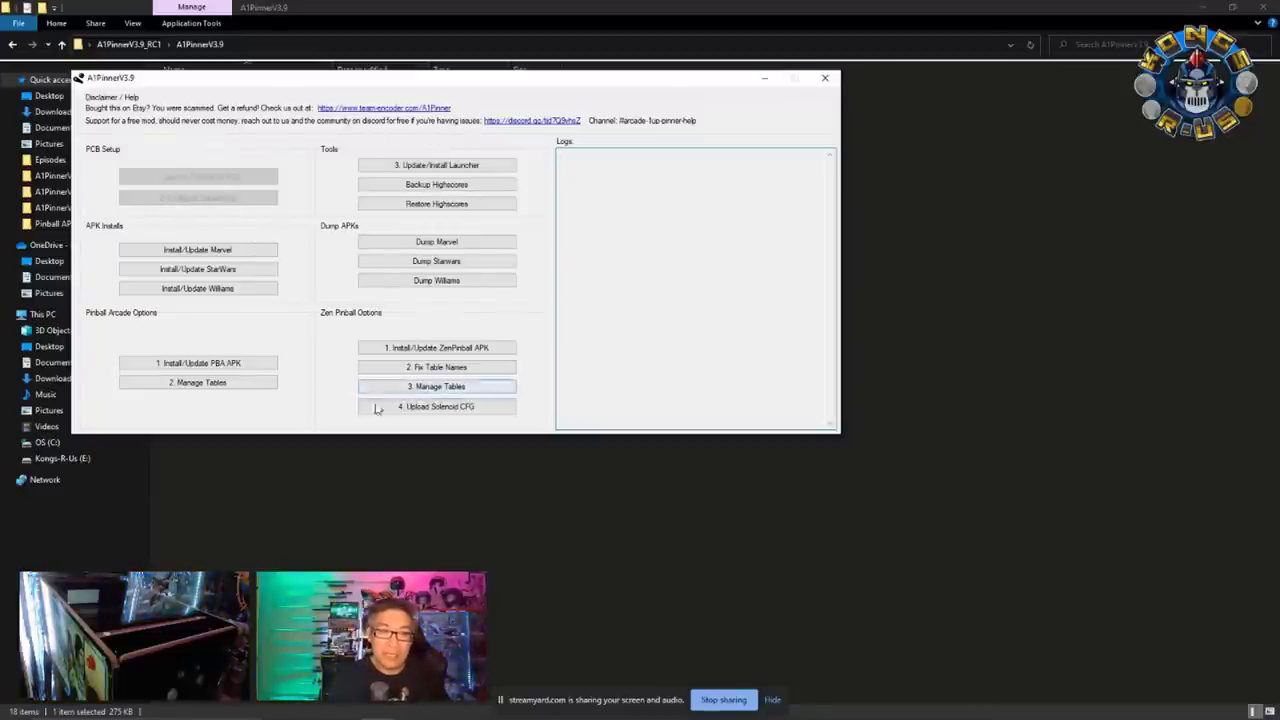
Step: Reopen the Pinball Arcade table manager and upload TAddamsFamily, TCreature, TStarTrekTNG and TTerminator2 to the PCB
click(196, 385)
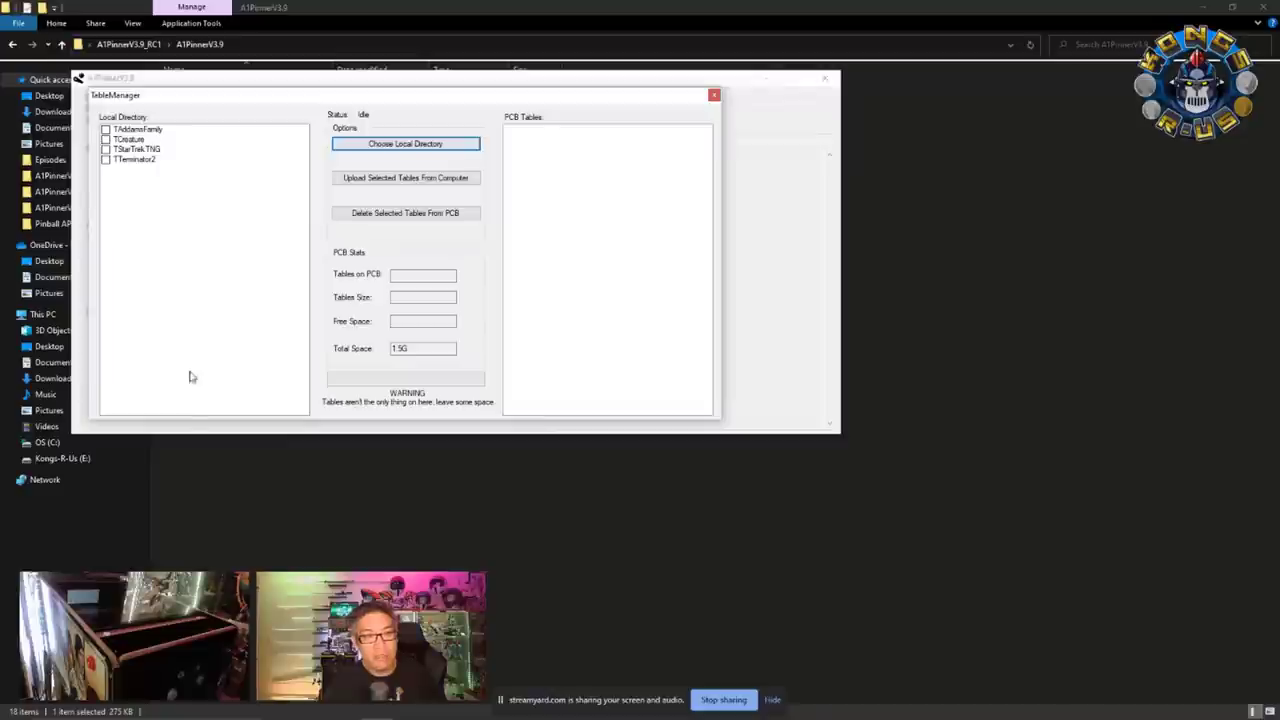
click(106, 130)
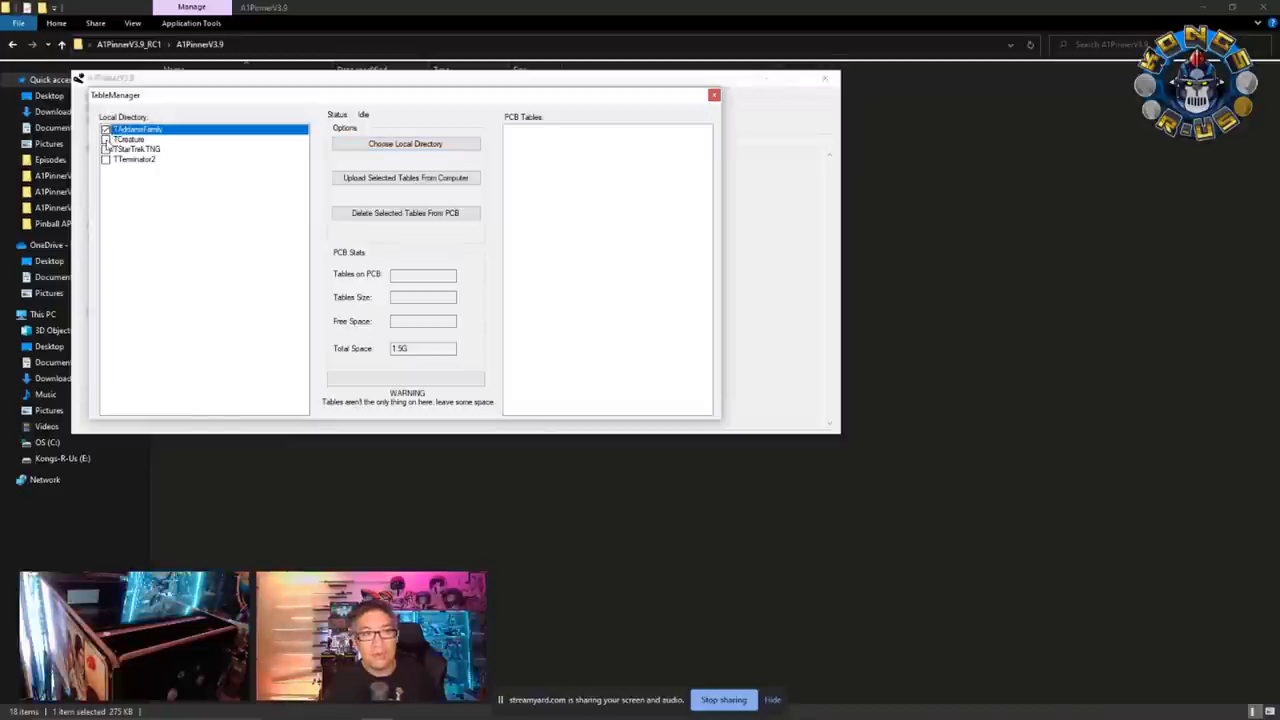
click(106, 140)
click(106, 150)
click(107, 161)
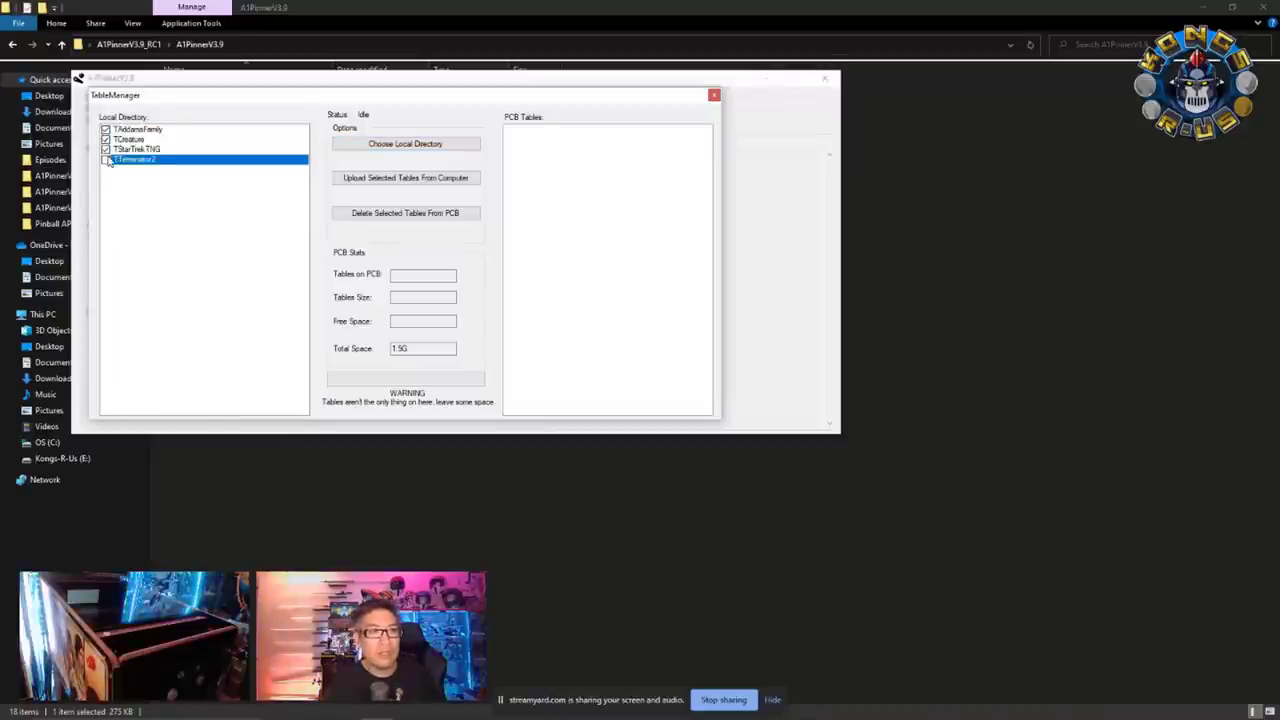
click(386, 182)
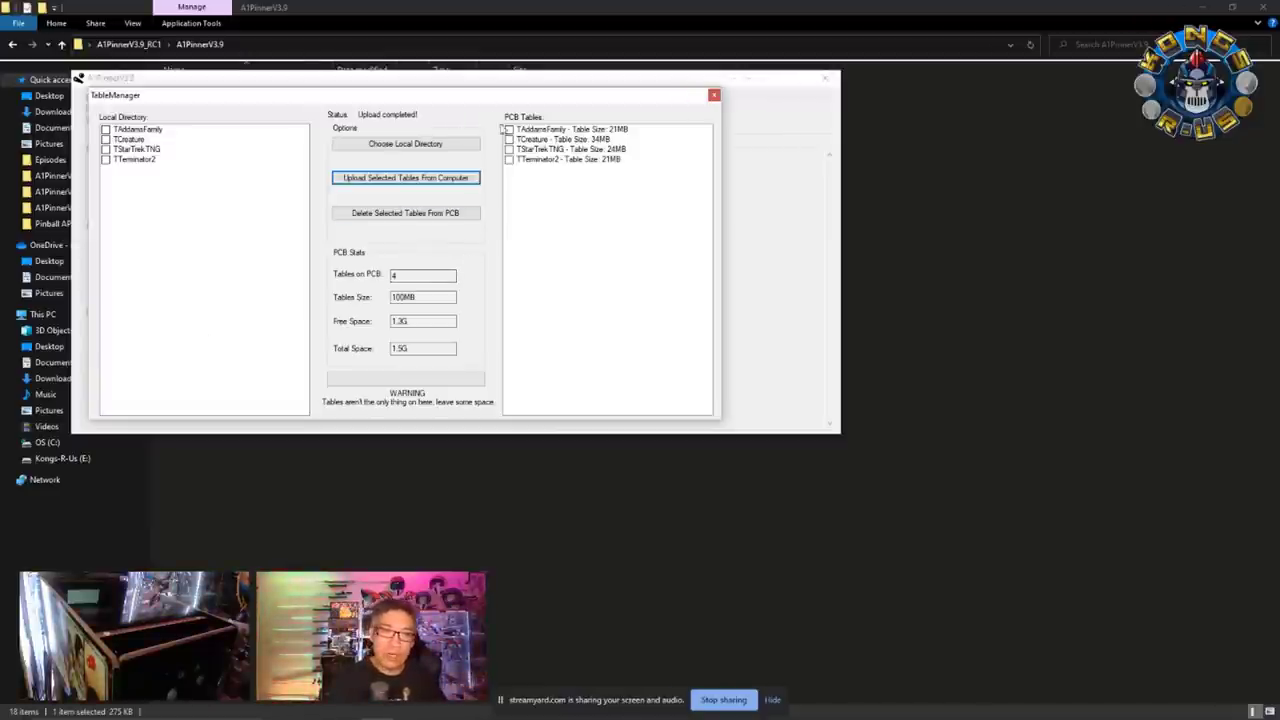
Step: Close the table manager and exit A1Pinner
drag(505, 95, 445, 172)
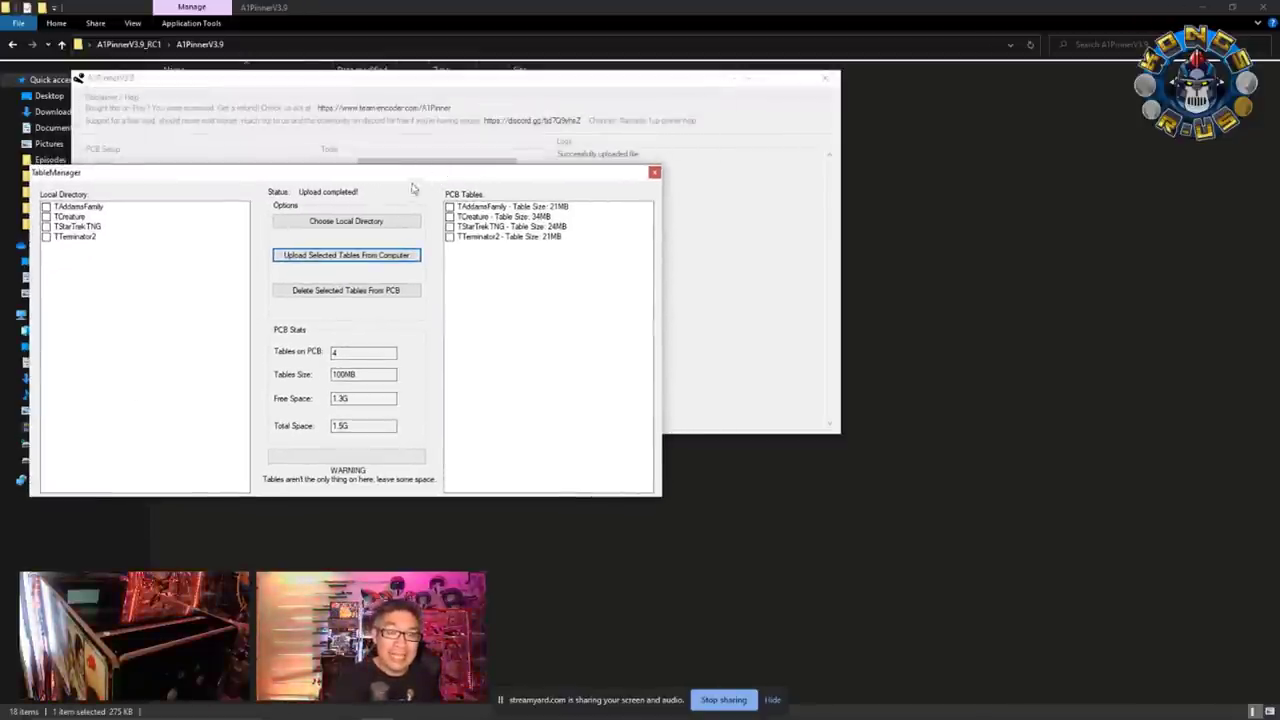
click(655, 174)
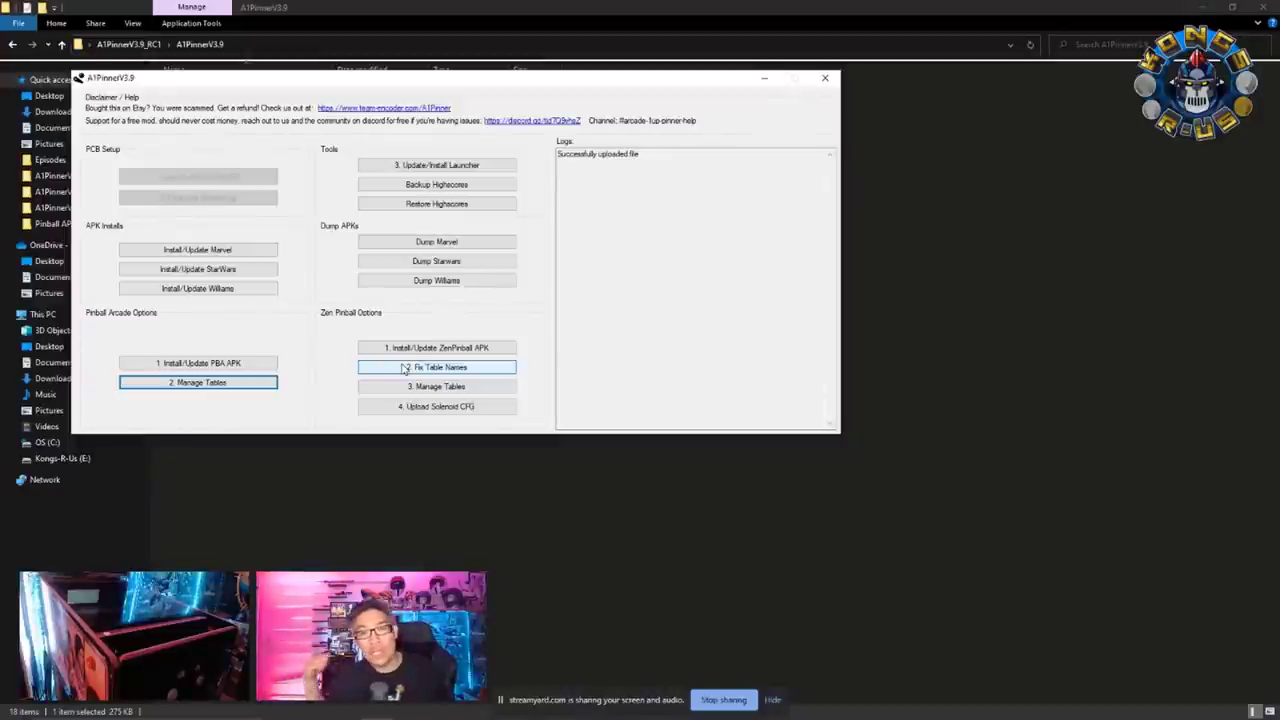
click(825, 80)
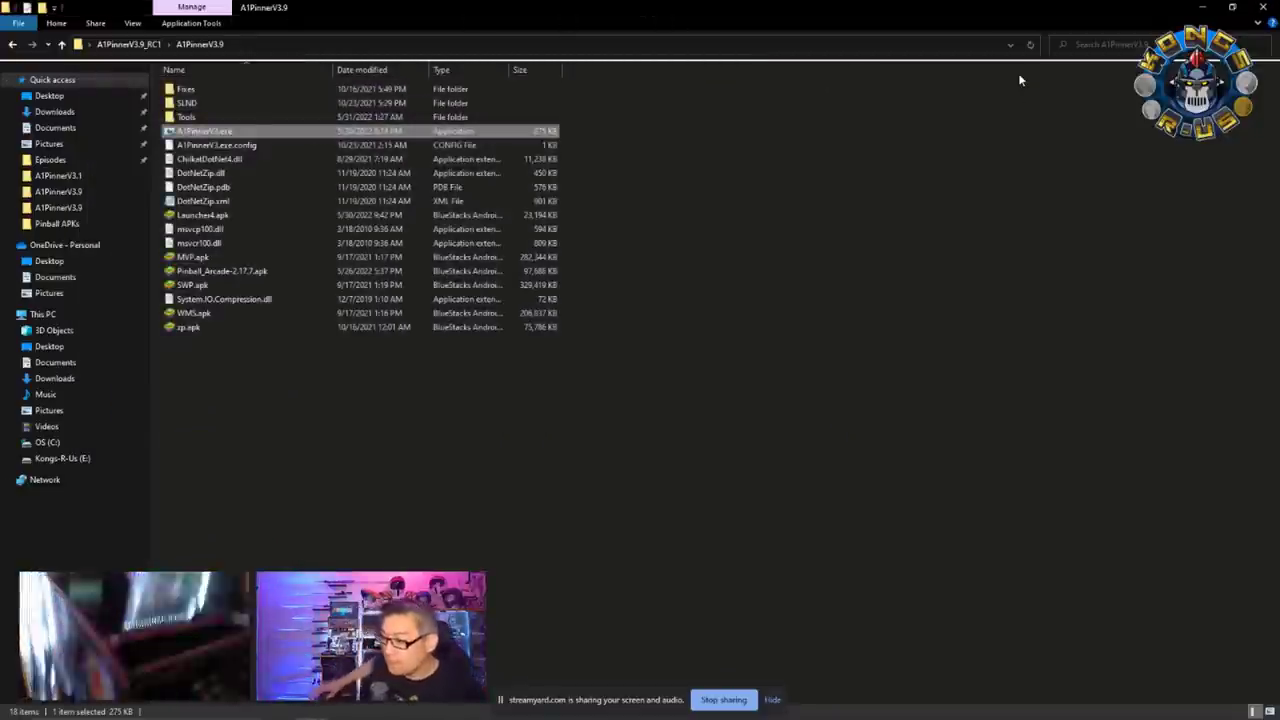